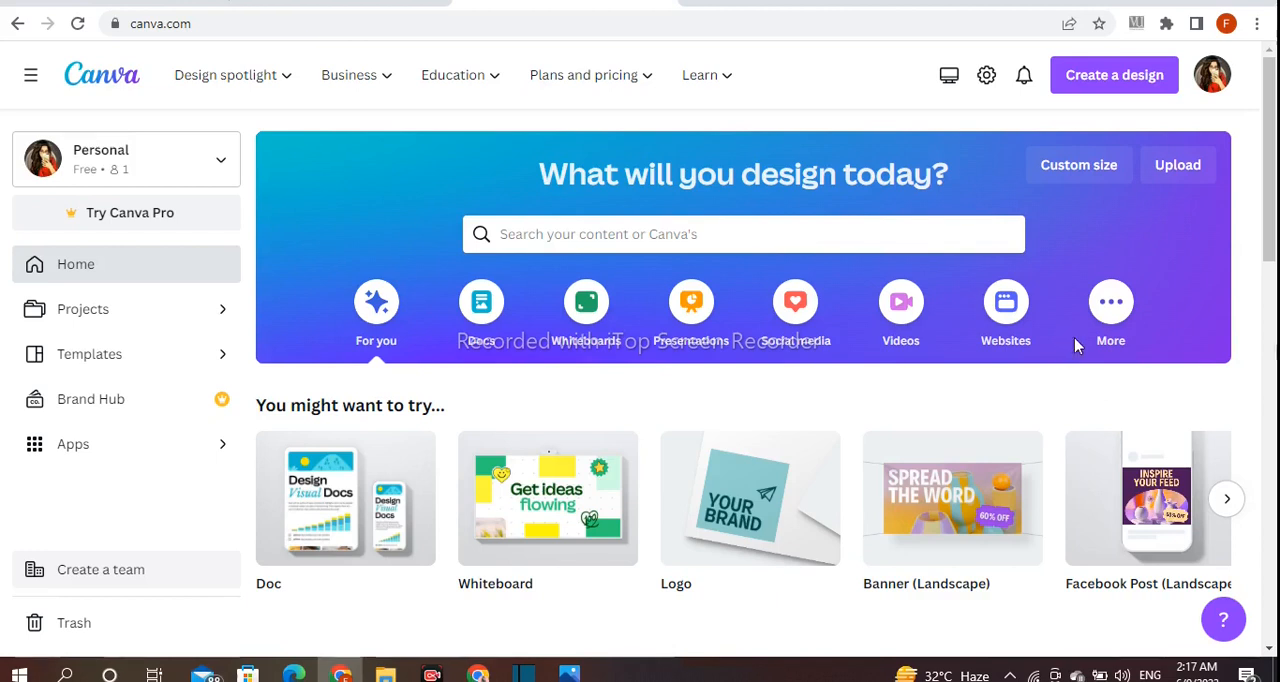
# Create a new Book Cover design (1410 × 2250 px) and name it "Attractive book cover"
pyautogui.click(1100, 77)
pyautogui.write('b')
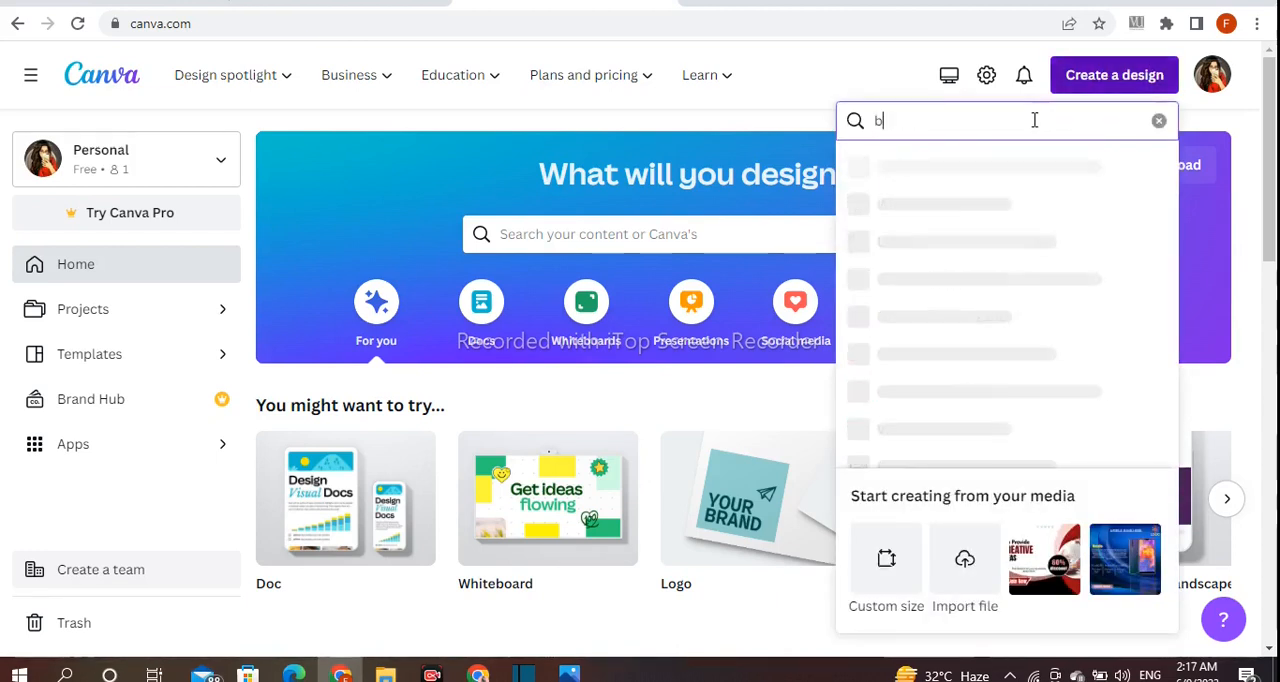
pyautogui.write('ook cover')
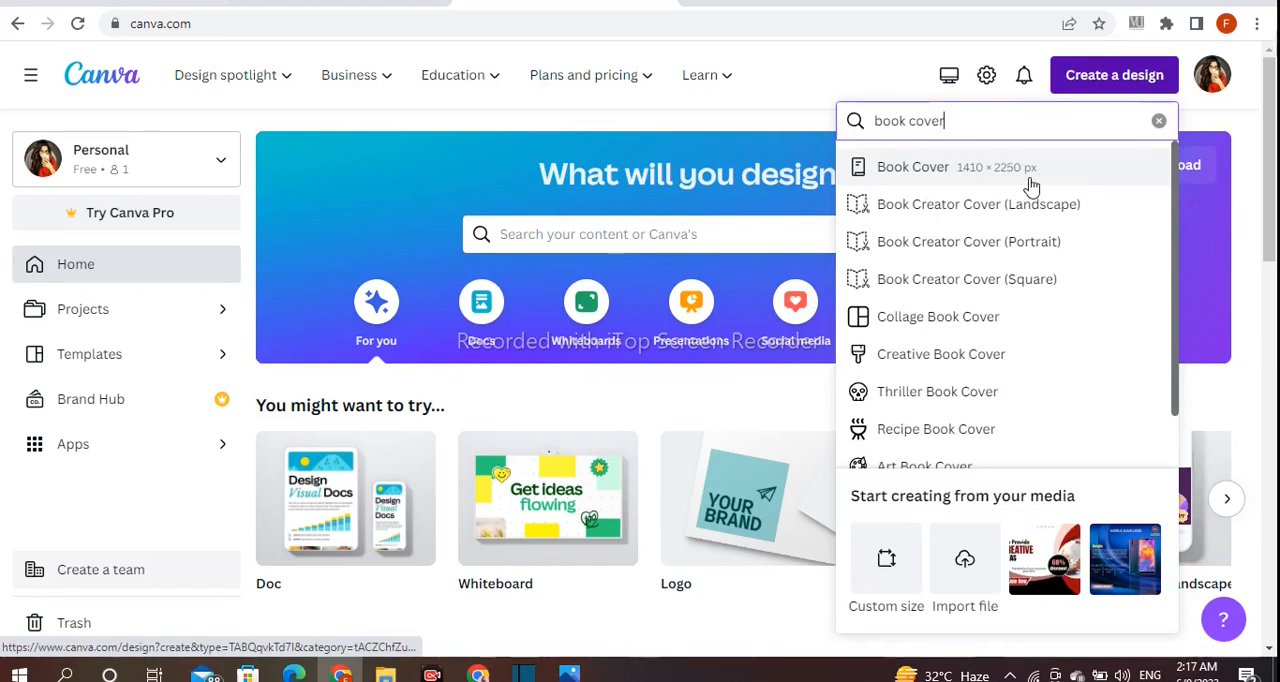
pyautogui.click(1031, 187)
pyautogui.moveTo(917, 648); pyautogui.dragTo(934, 638)
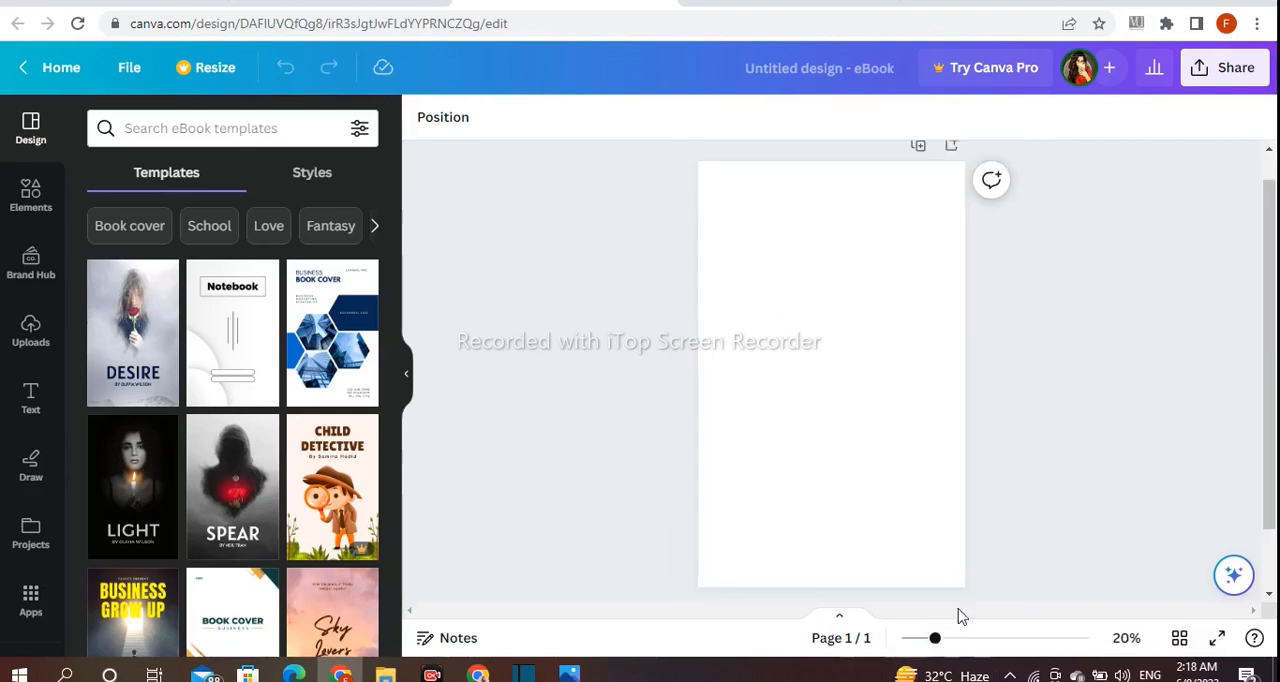
pyautogui.click(789, 69)
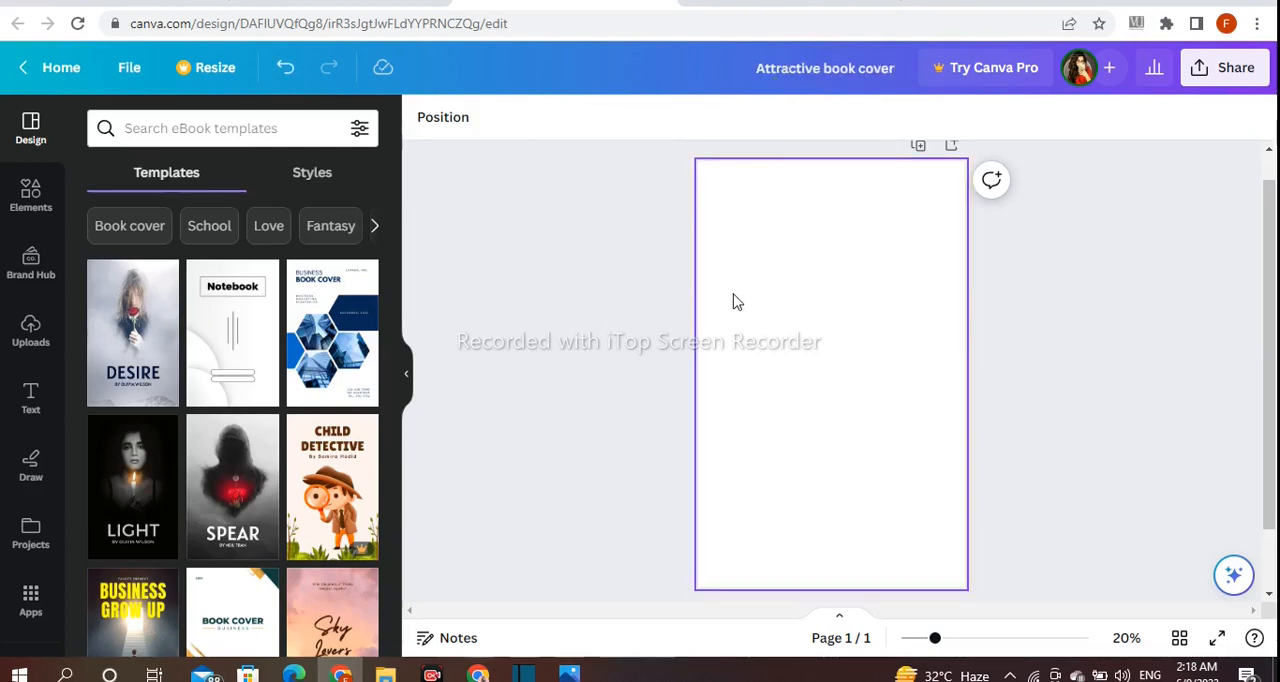
# Fill the page background with pink and soften it to about #E6A0CB
pyautogui.click(425, 122)
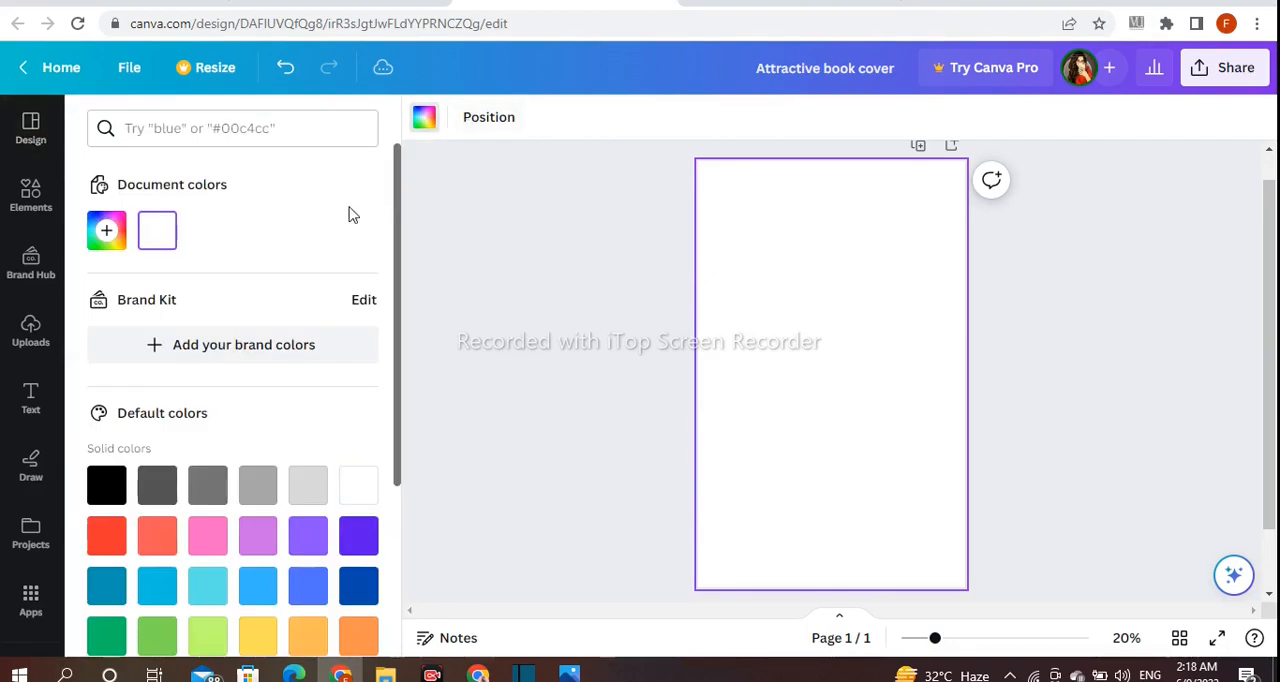
pyautogui.scroll(-2, 160, 400)
pyautogui.click(205, 358)
pyautogui.scroll(2, 198, 352)
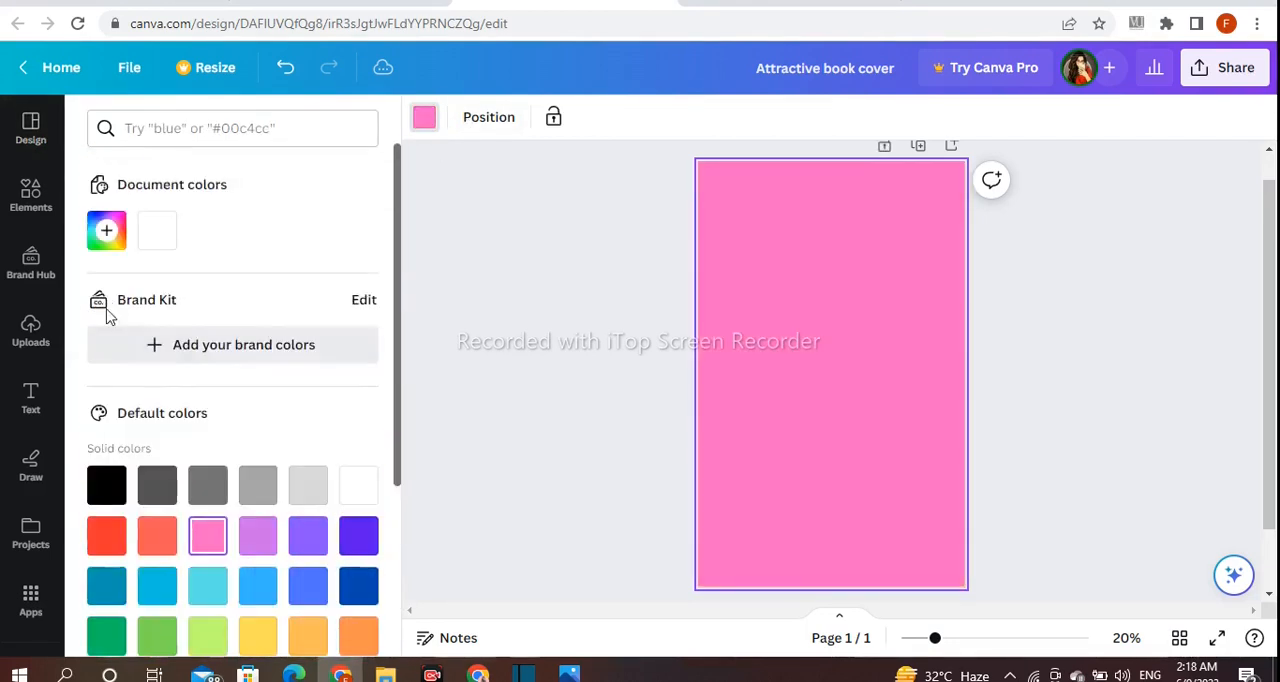
pyautogui.click(106, 231)
pyautogui.moveTo(263, 328); pyautogui.dragTo(183, 326)
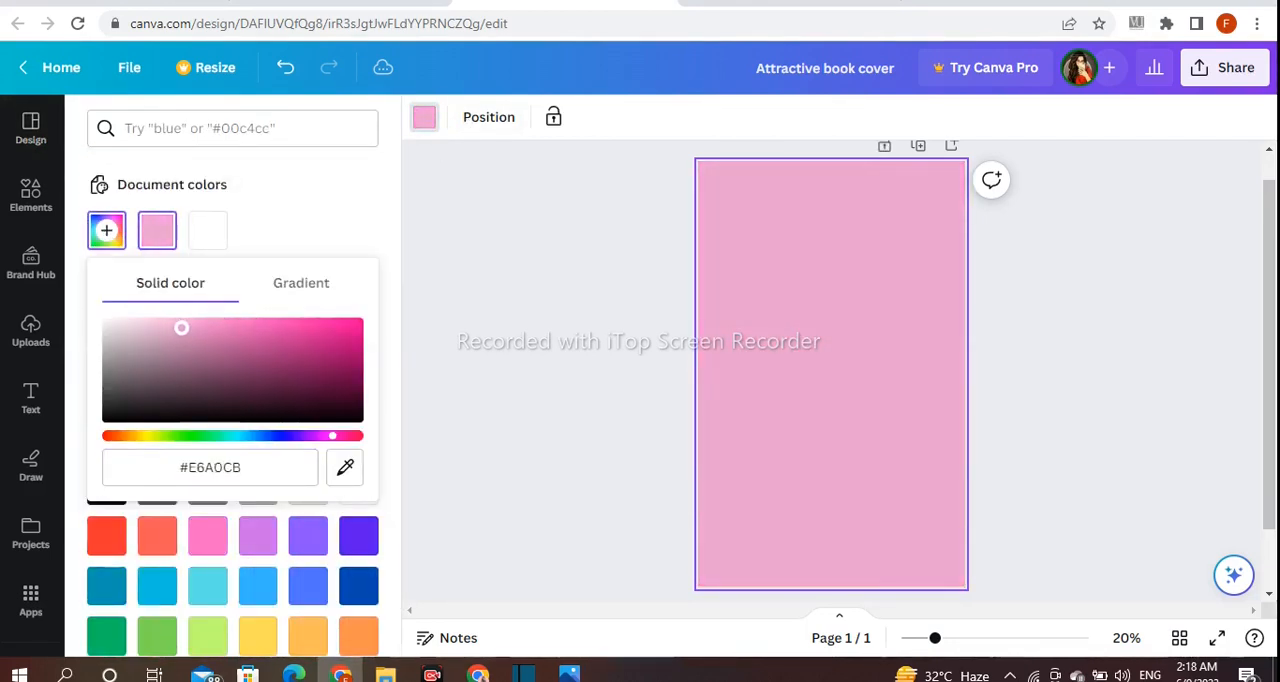
# Change the page background to red, lightened to a salmon tone of about #F19797
pyautogui.click(106, 536)
pyautogui.click(106, 536)
pyautogui.click(106, 231)
pyautogui.moveTo(270, 356); pyautogui.dragTo(202, 323)
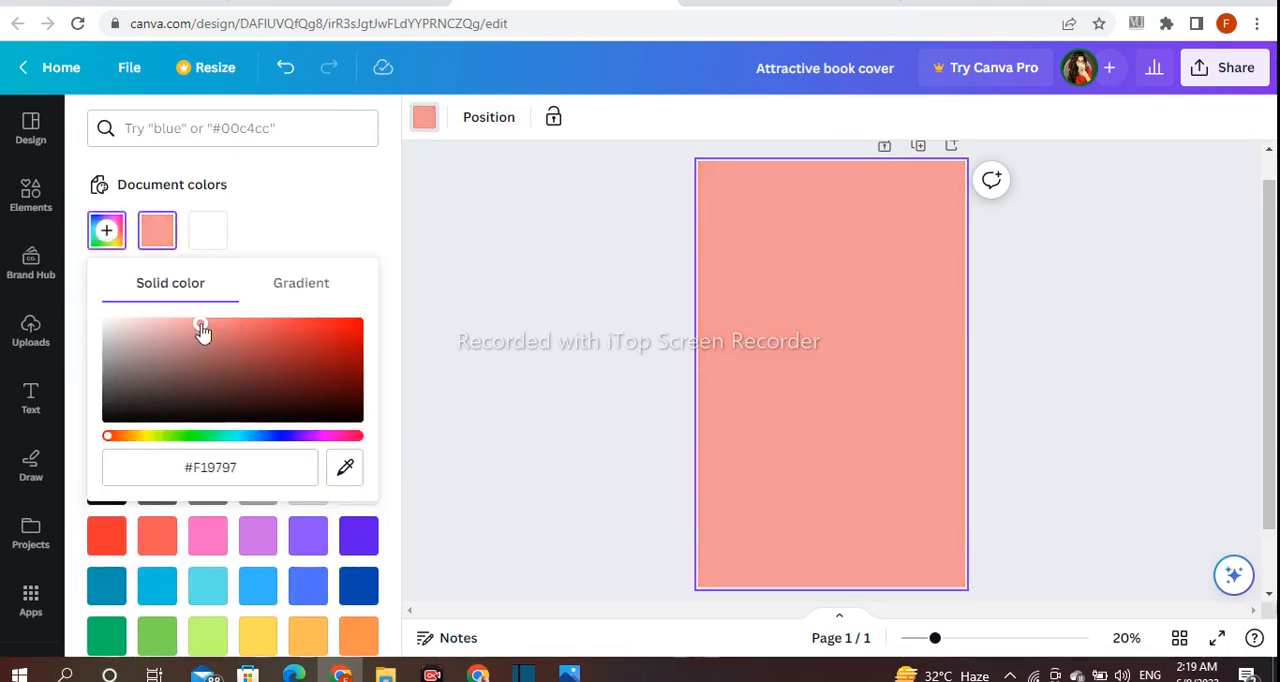
pyautogui.click(608, 270)
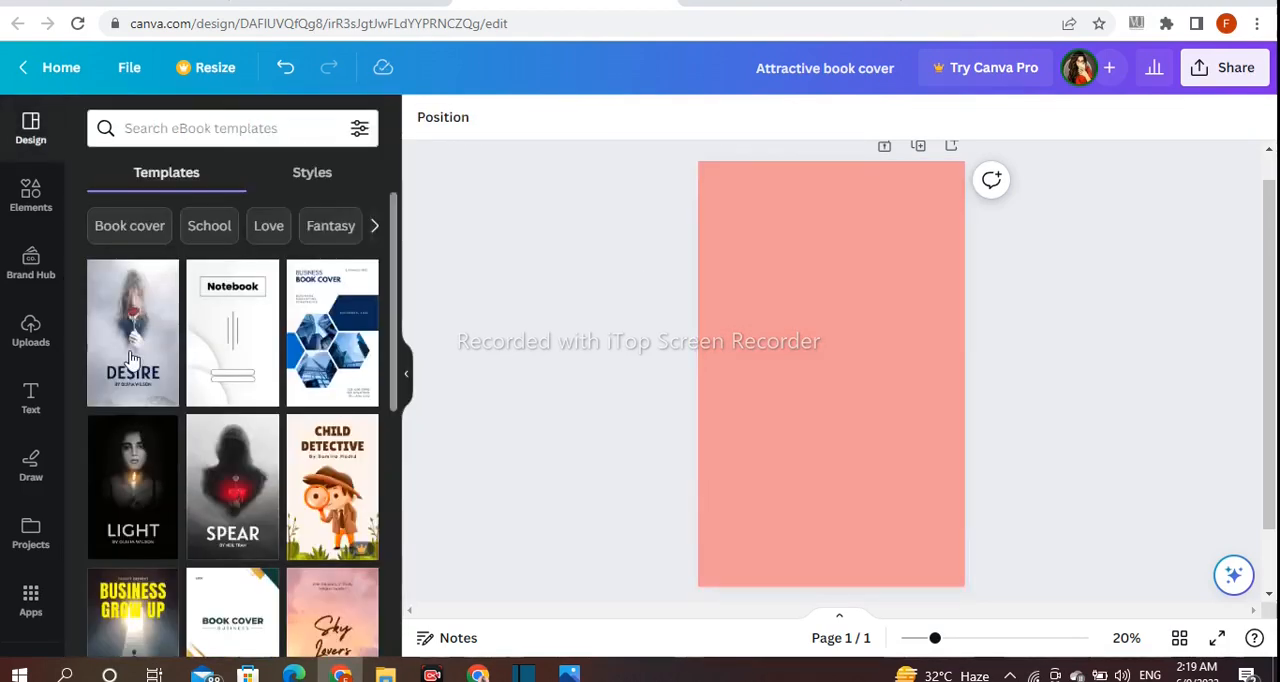
# Add a square shape and place it as a wide rectangle across the upper part of the page
pyautogui.click(25, 188)
pyautogui.click(359, 346)
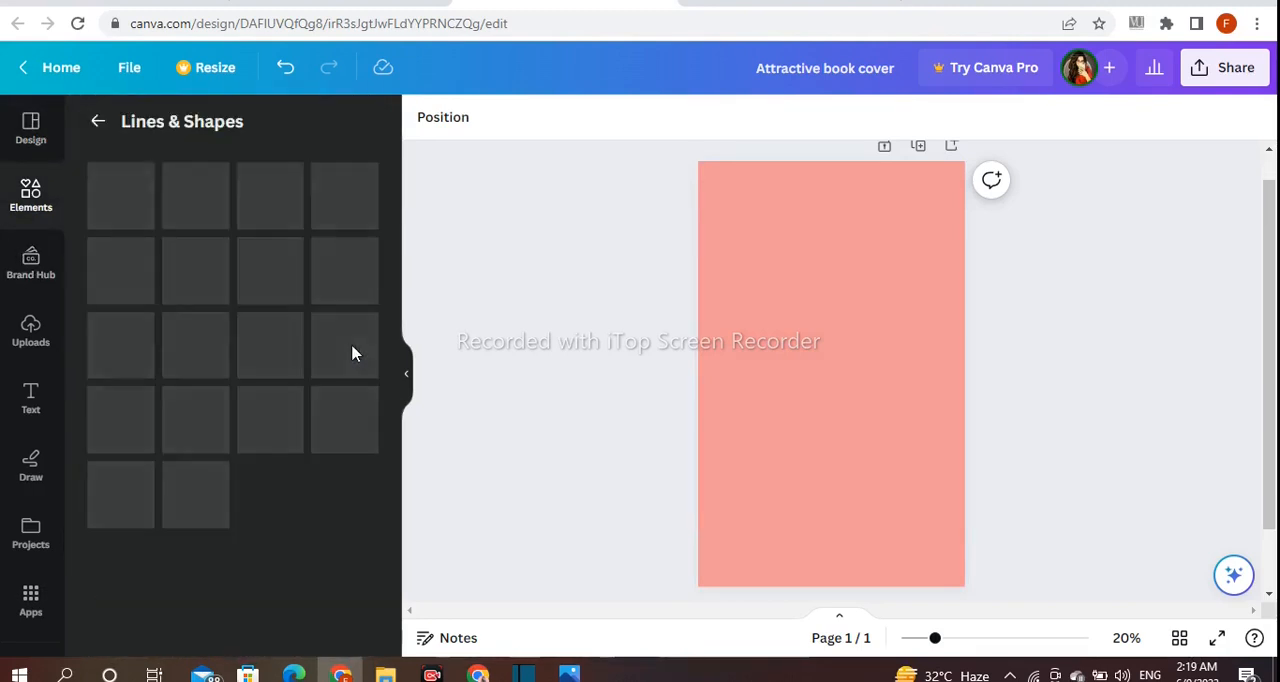
pyautogui.scroll(-2, 280, 434)
pyautogui.click(124, 463)
pyautogui.click(820, 443)
pyautogui.moveTo(828, 377); pyautogui.dragTo(940, 222)
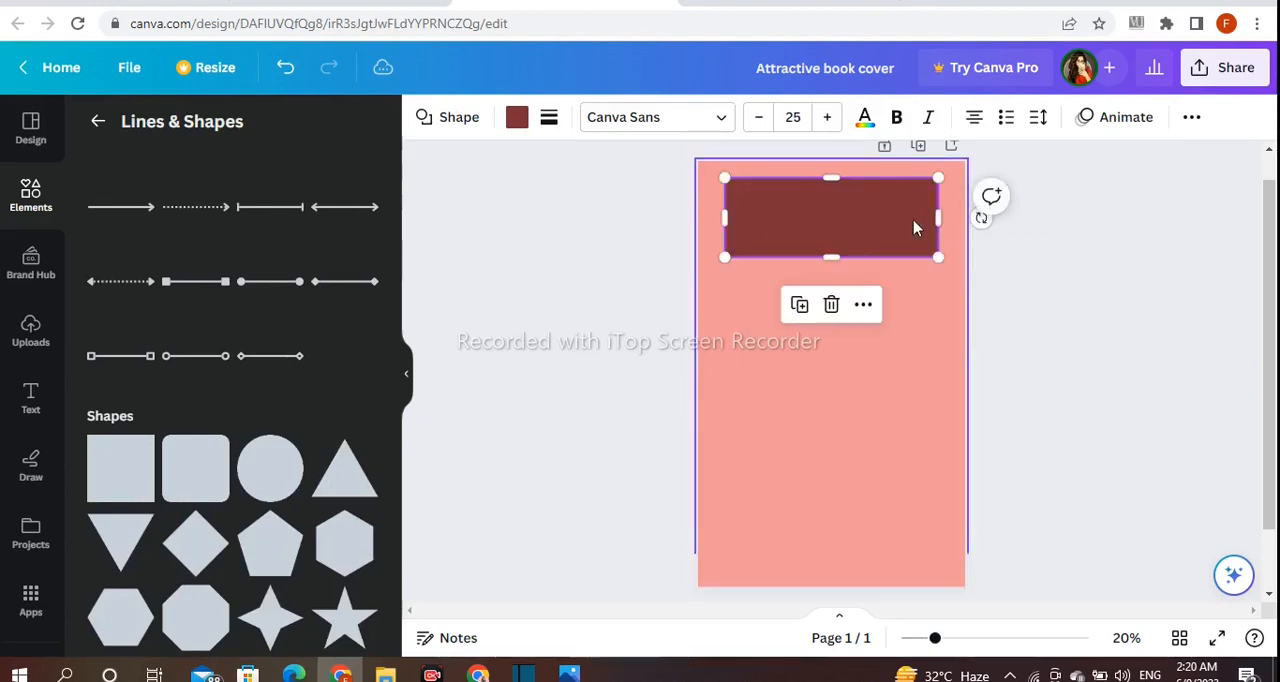
# Enlarge the rectangle to cover the upper half of the page, with narrow, even side margins
pyautogui.moveTo(835, 261); pyautogui.dragTo(836, 386)
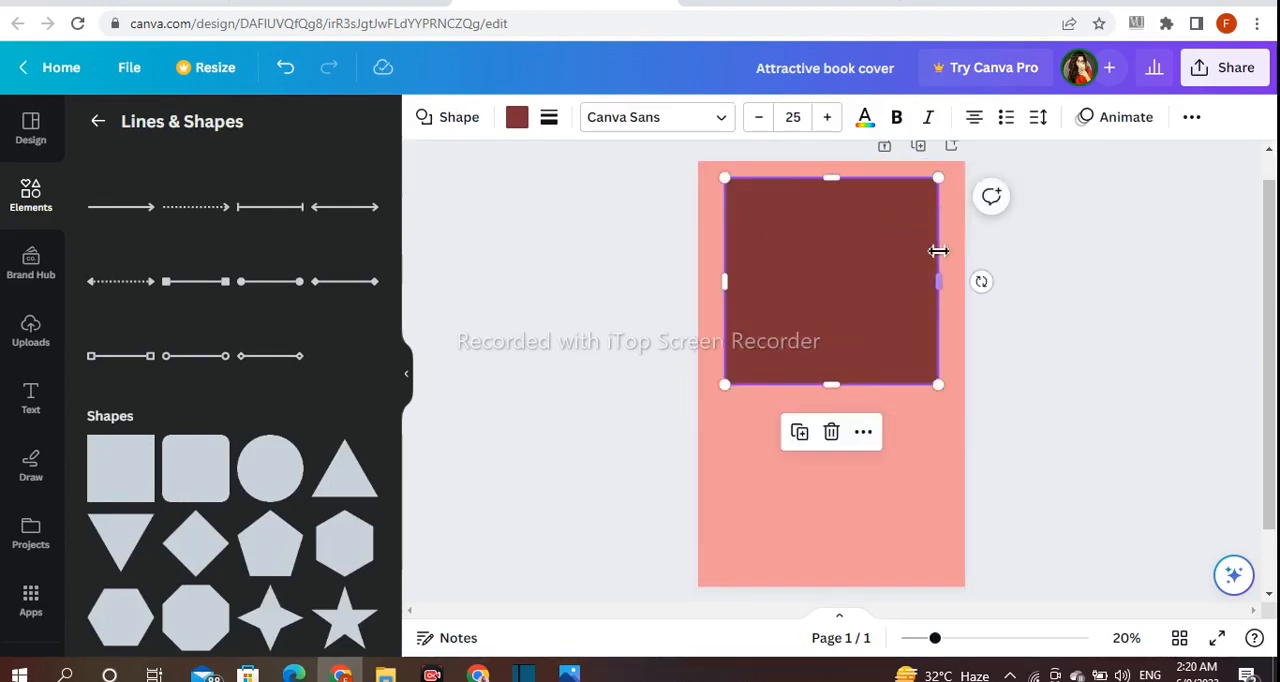
pyautogui.moveTo(944, 304); pyautogui.dragTo(950, 290)
pyautogui.moveTo(724, 281); pyautogui.dragTo(721, 285)
pyautogui.click(1179, 339)
# Recolor the large rectangle to a muted red, #AD595E
pyautogui.click(787, 305)
pyautogui.click(517, 118)
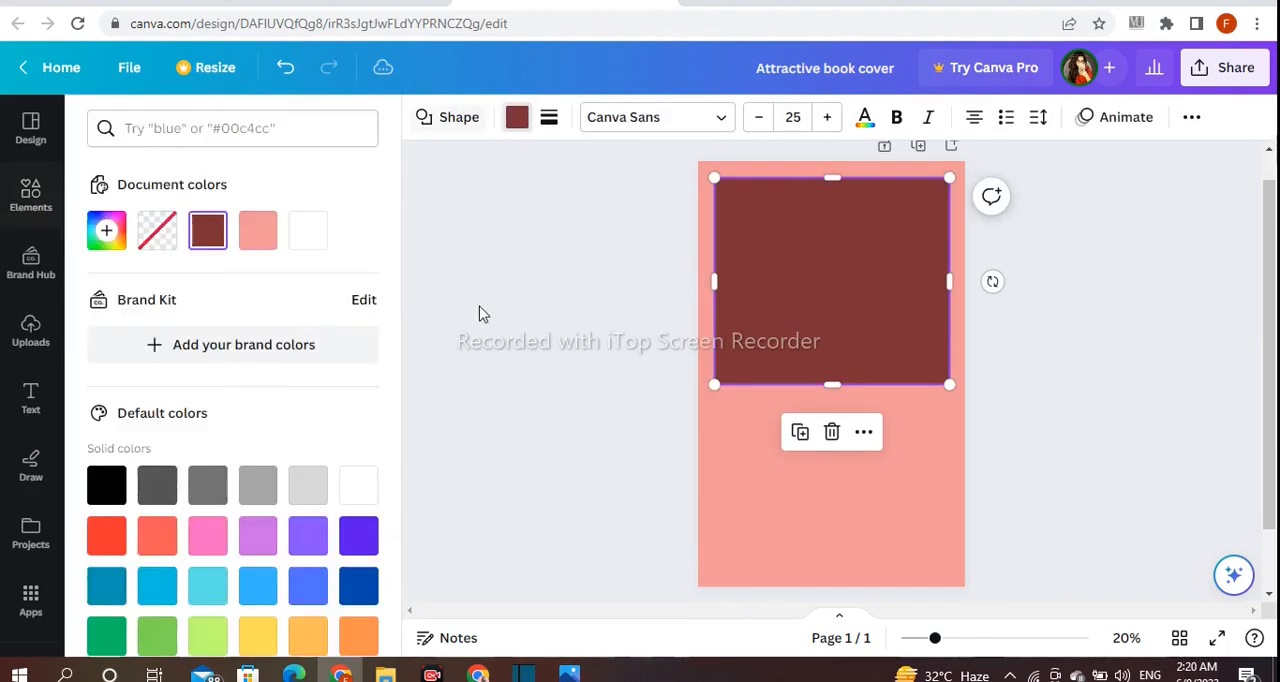
pyautogui.click(107, 231)
pyautogui.moveTo(262, 371); pyautogui.dragTo(229, 350)
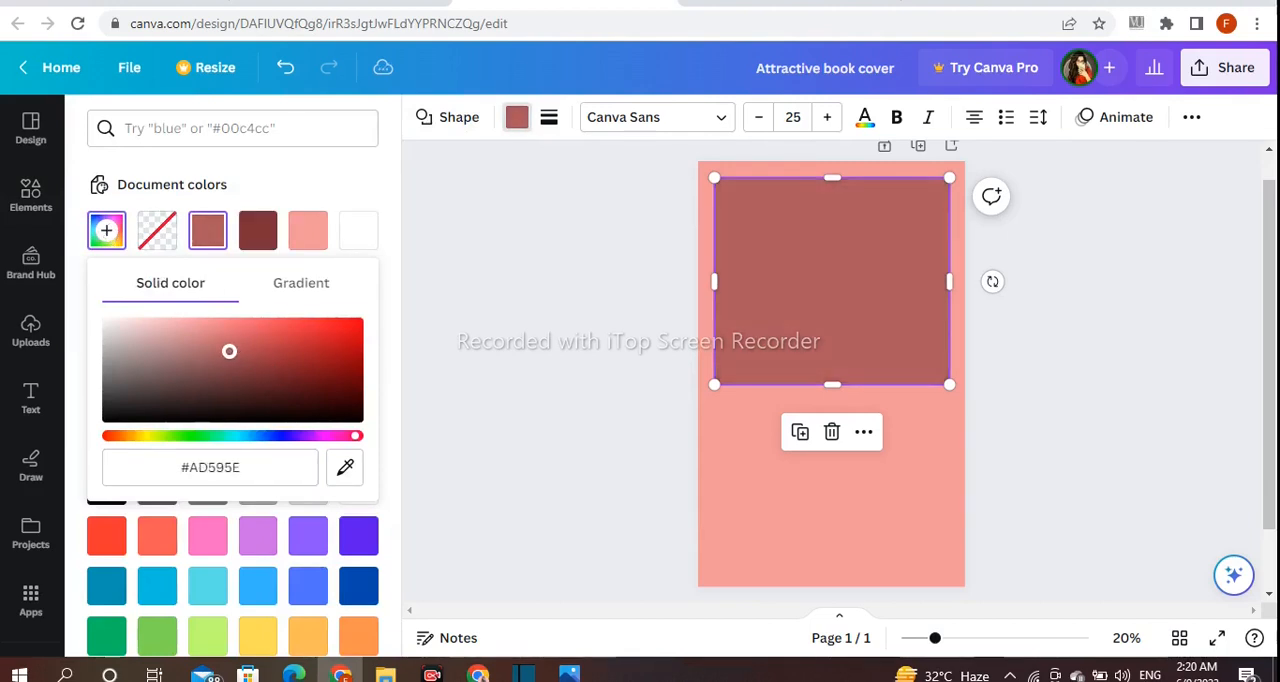
pyautogui.click(520, 307)
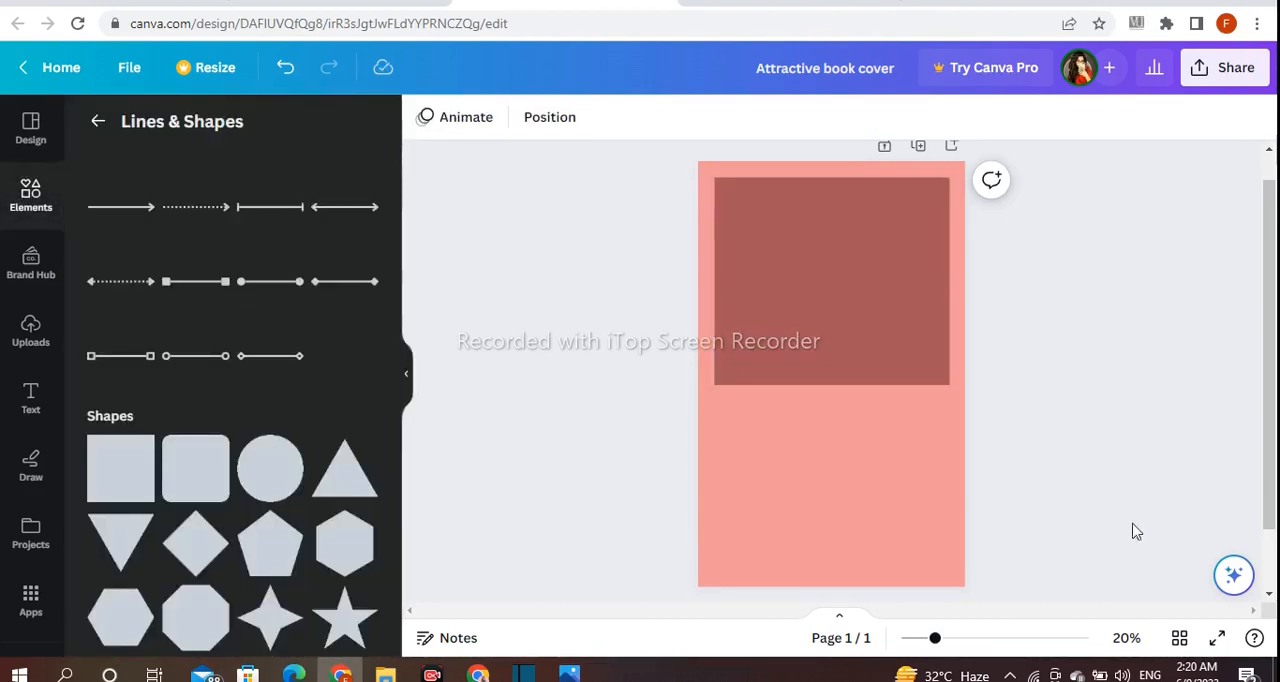
# Add a second square and turn it into a long diagonal band from the page's left edge down to the lower right
pyautogui.moveTo(935, 638); pyautogui.dragTo(955, 641)
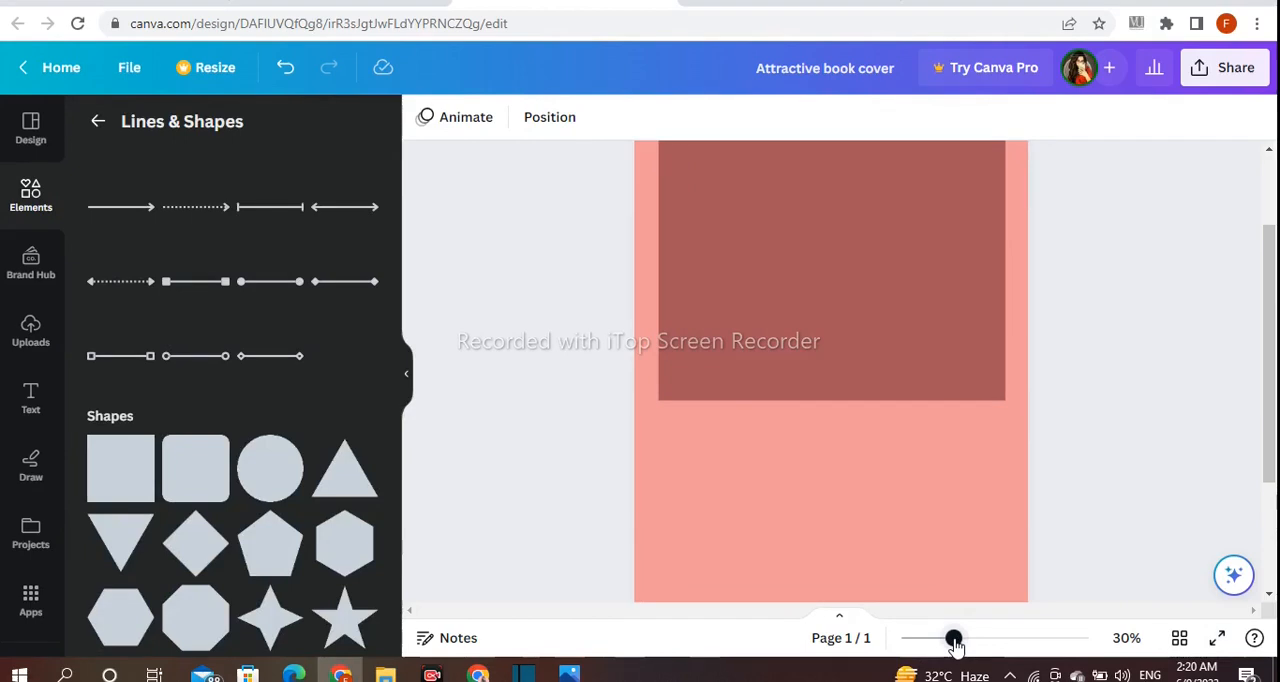
pyautogui.scroll(-2, 1060, 445)
pyautogui.scroll(2, 1154, 540)
pyautogui.scroll(-1, 1155, 541)
pyautogui.click(127, 485)
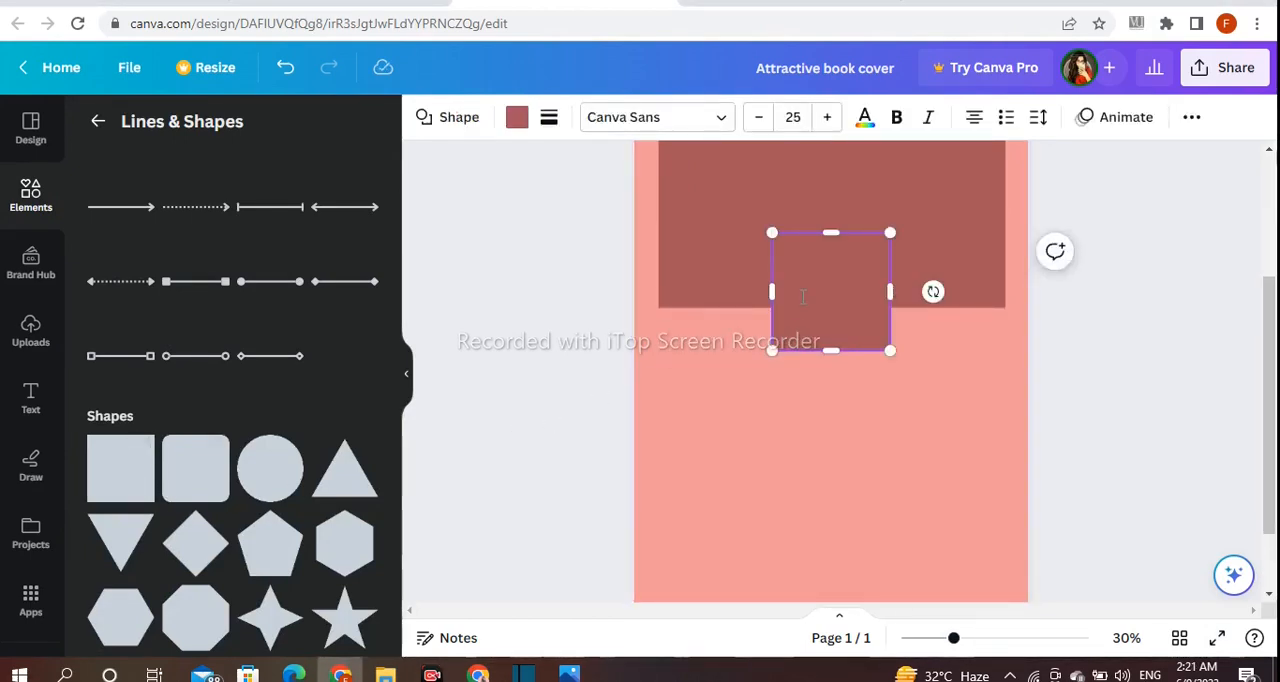
pyautogui.moveTo(794, 284); pyautogui.dragTo(688, 300)
pyautogui.moveTo(722, 412); pyautogui.dragTo(812, 407)
pyautogui.moveTo(687, 266); pyautogui.dragTo(652, 262)
pyautogui.moveTo(729, 357); pyautogui.dragTo(985, 555)
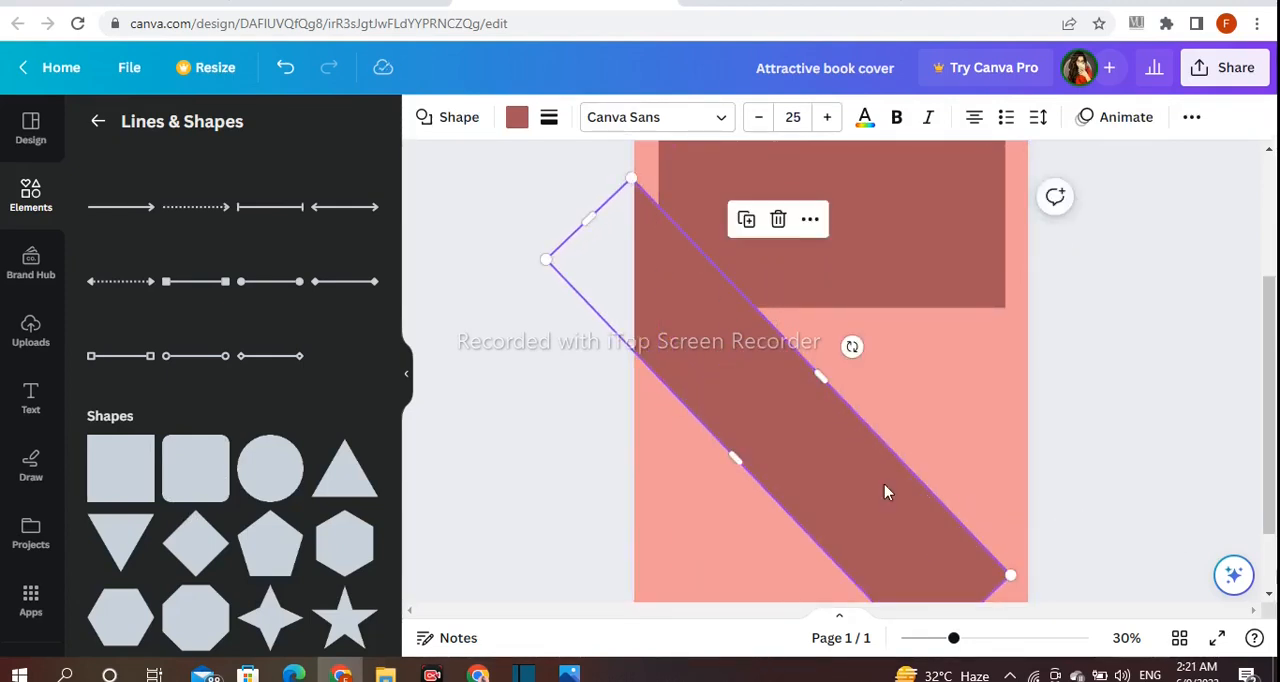
pyautogui.moveTo(886, 491); pyautogui.dragTo(890, 451)
pyautogui.scroll(2, 1015, 419)
pyautogui.scroll(-1, 963, 446)
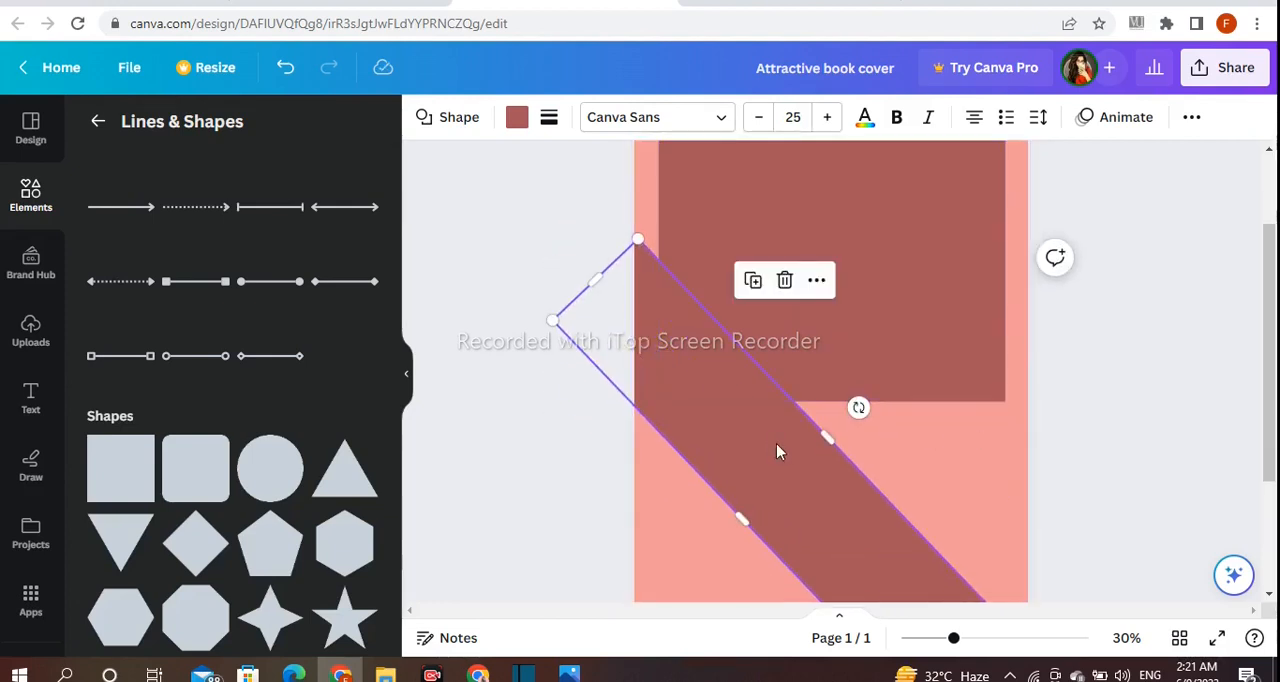
# Extend the diagonal band's upper end farther beyond the page's left edge
pyautogui.click(568, 434)
pyautogui.click(686, 334)
pyautogui.moveTo(596, 279); pyautogui.dragTo(563, 232)
pyautogui.click(505, 333)
pyautogui.click(697, 424)
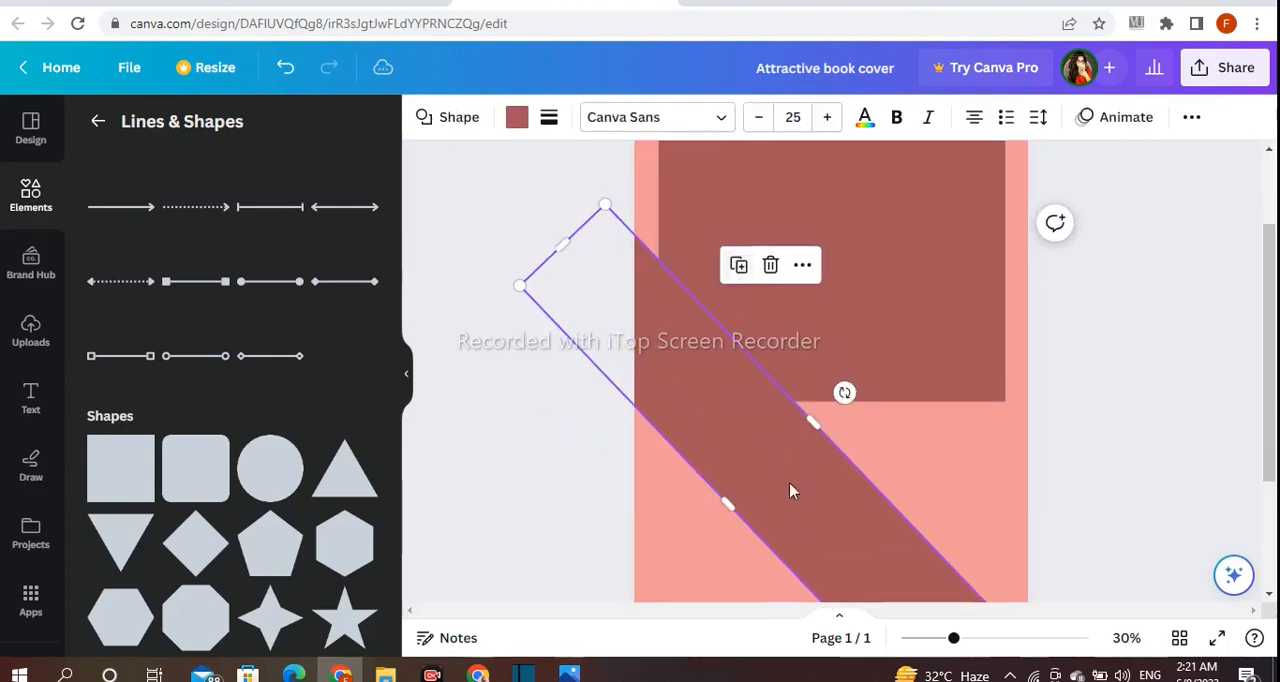
# Add a second diagonal band slanting the opposite way over the page's right side, and adjust the left band's angle and position
pyautogui.moveTo(791, 483); pyautogui.dragTo(814, 423)
pyautogui.moveTo(840, 313); pyautogui.dragTo(1010, 455)
pyautogui.moveTo(863, 429); pyautogui.dragTo(999, 542)
pyautogui.click(806, 525)
pyautogui.moveTo(840, 389)
pyautogui.mouseDown()
pyautogui.moveTo(846, 377)
pyautogui.moveTo(856, 387)
pyautogui.mouseUp()
pyautogui.click(704, 594)
pyautogui.moveTo(801, 536); pyautogui.dragTo(812, 510)
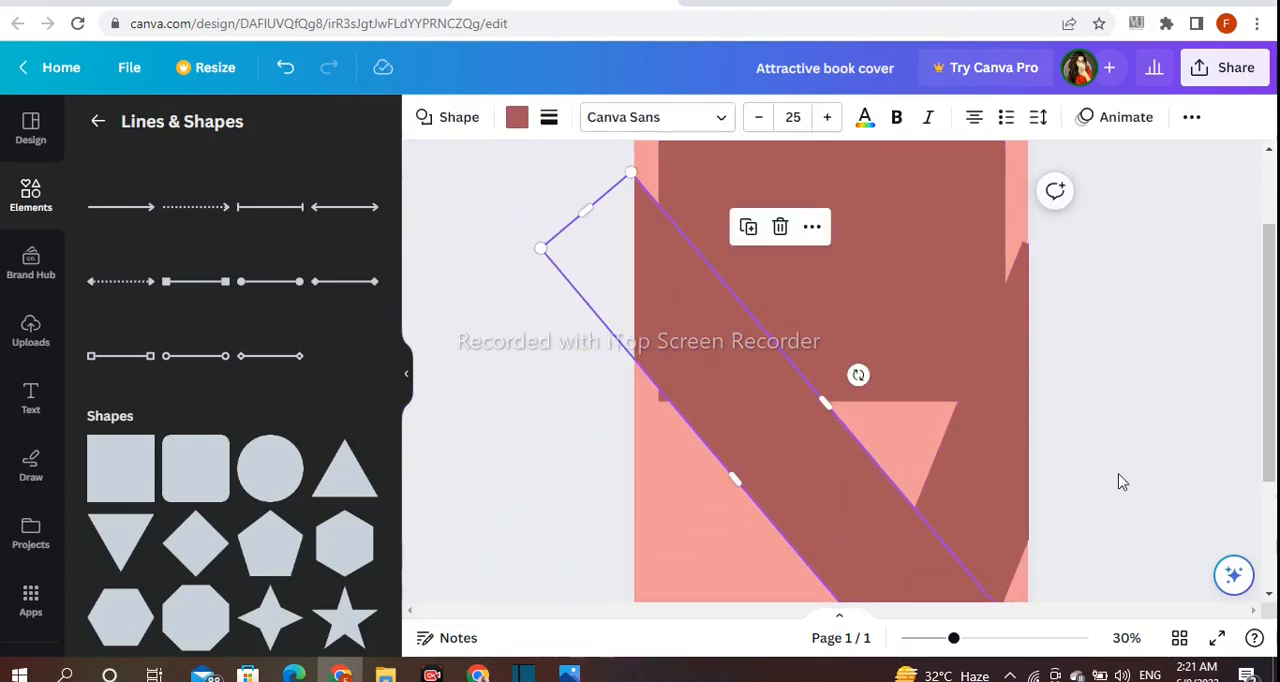
# Rotate the right band to 40° and position both bands so they form a symmetrical V below the large rectangle
pyautogui.scroll(1, 1160, 437)
pyautogui.moveTo(775, 493); pyautogui.dragTo(774, 510)
pyautogui.moveTo(961, 554); pyautogui.dragTo(963, 491)
pyautogui.moveTo(866, 529); pyautogui.dragTo(883, 491)
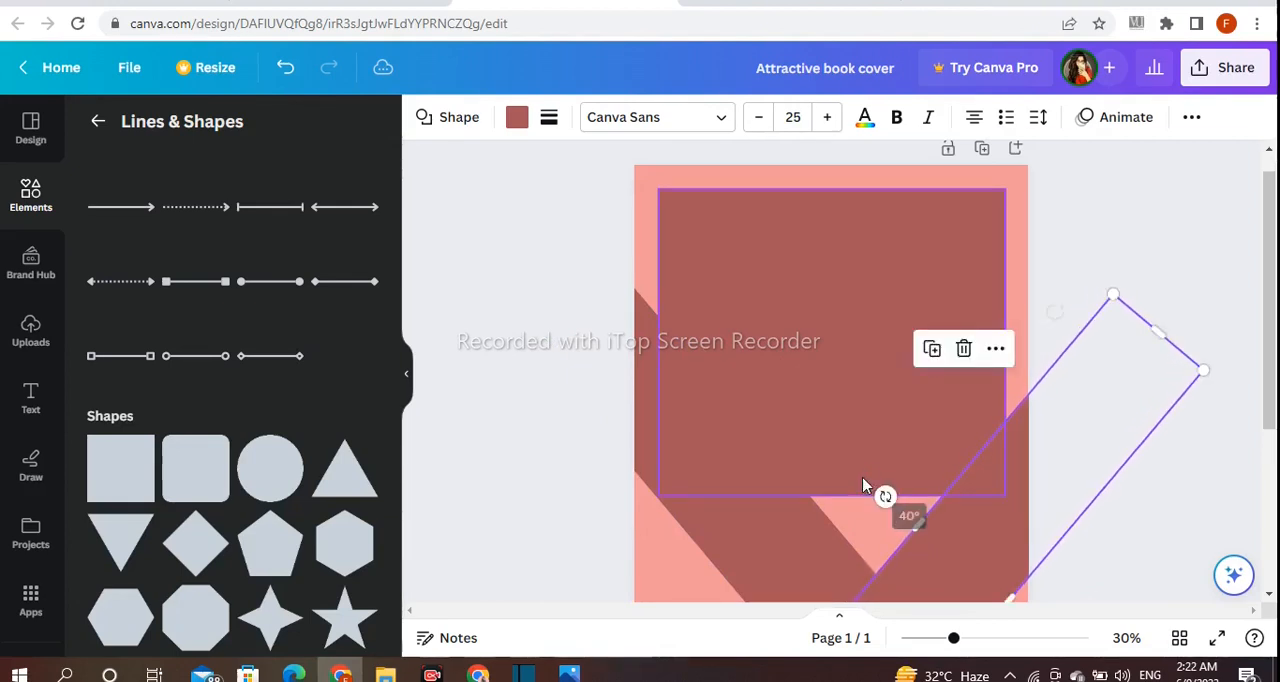
pyautogui.moveTo(991, 480); pyautogui.dragTo(957, 466)
pyautogui.click(1145, 432)
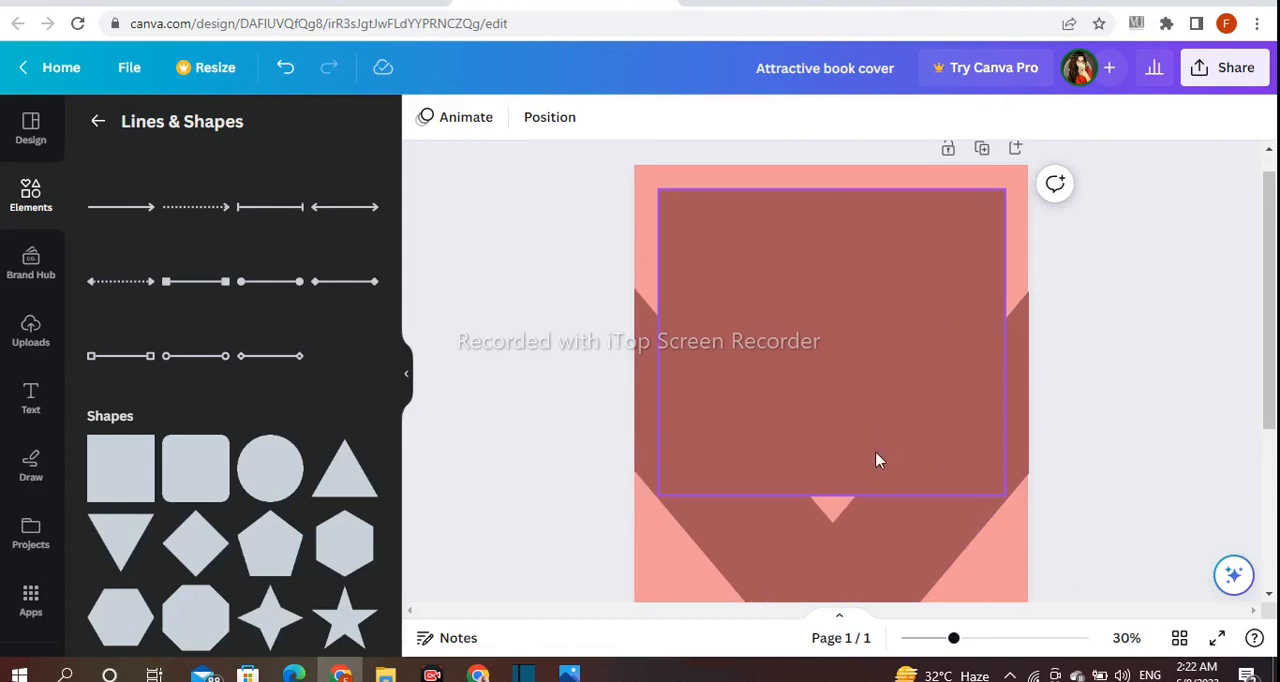
# Extend the large rectangle's lower edge downward to cover the gap between the two bands
pyautogui.click(822, 455)
pyautogui.moveTo(833, 495); pyautogui.dragTo(838, 526)
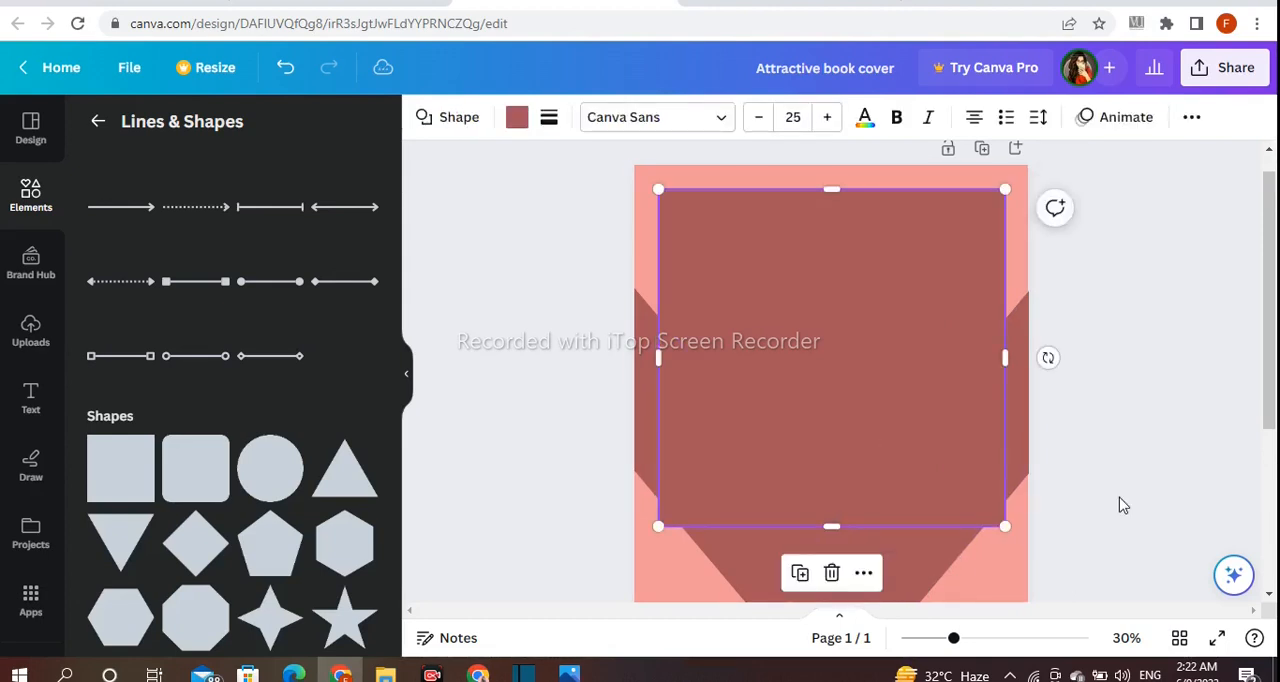
pyautogui.click(1120, 505)
# Recolor both diagonal bands with the salmon color of the page background
pyautogui.scroll(-2, 906, 374)
pyautogui.click(906, 374)
pyautogui.scroll(2, 1165, 409)
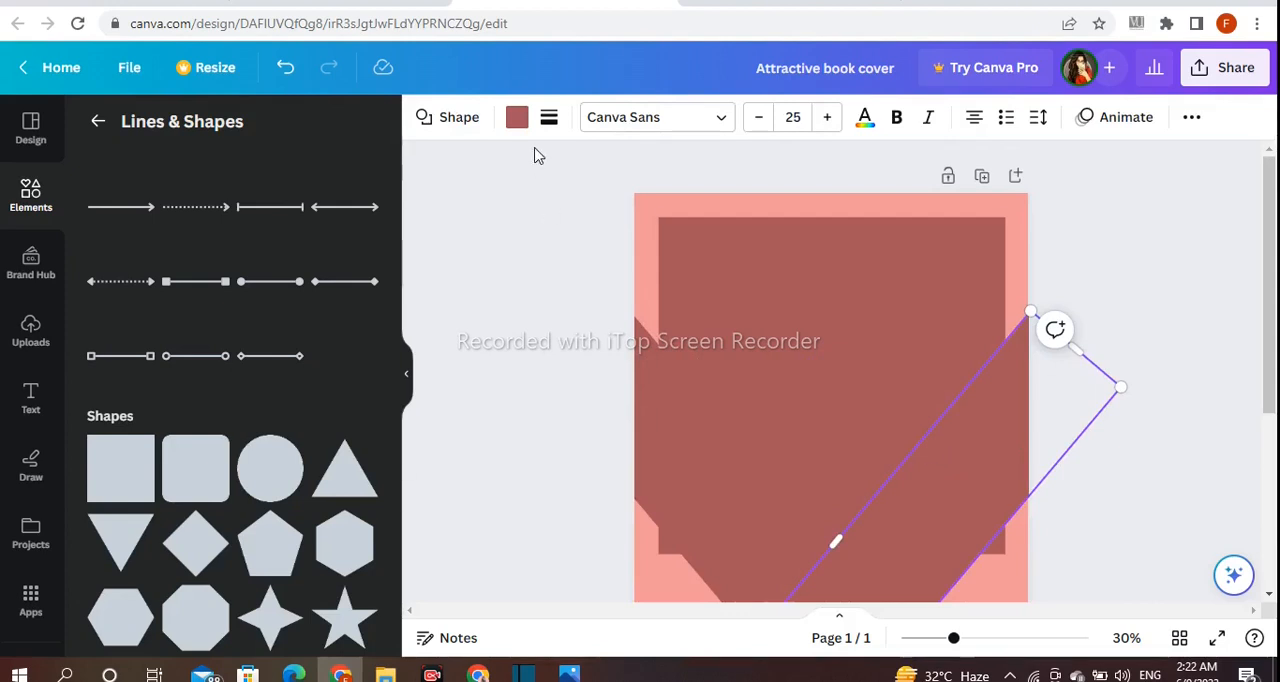
pyautogui.click(516, 117)
pyautogui.click(257, 231)
pyautogui.click(563, 428)
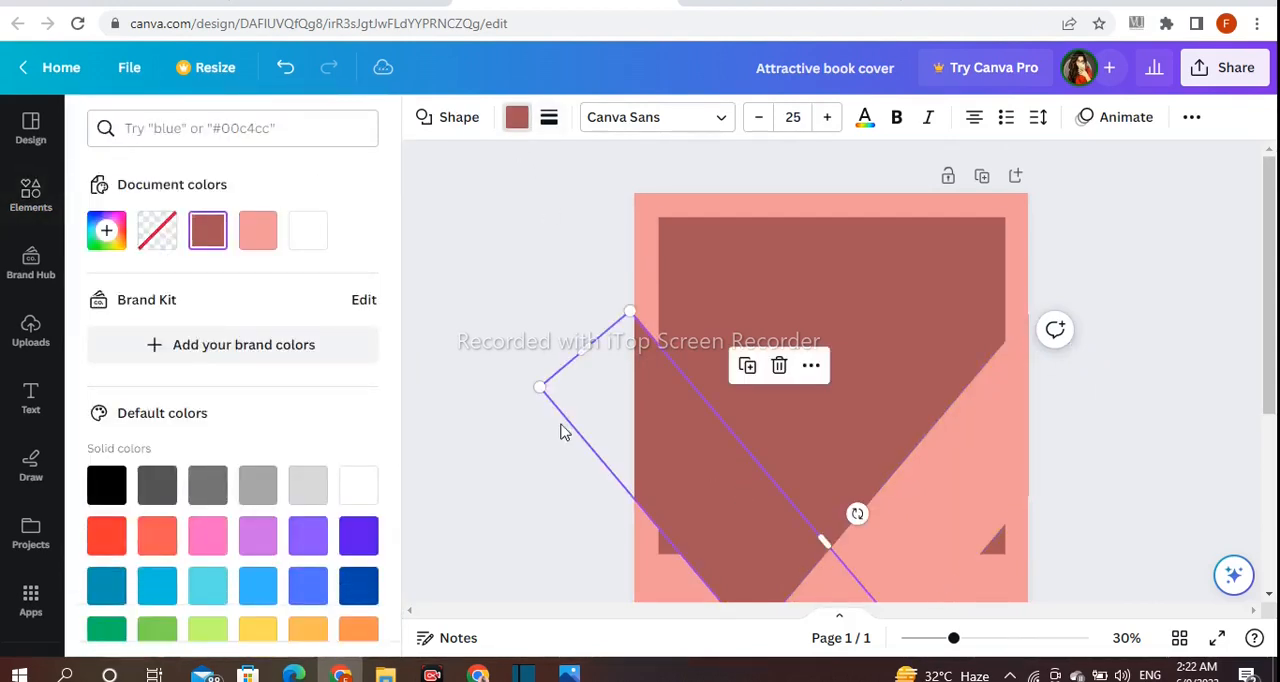
pyautogui.click(262, 233)
# Widen both salmon bands outward to hide the rectangle's lower corners, and extend the right band past the page's left edge
pyautogui.scroll(-2, 1149, 380)
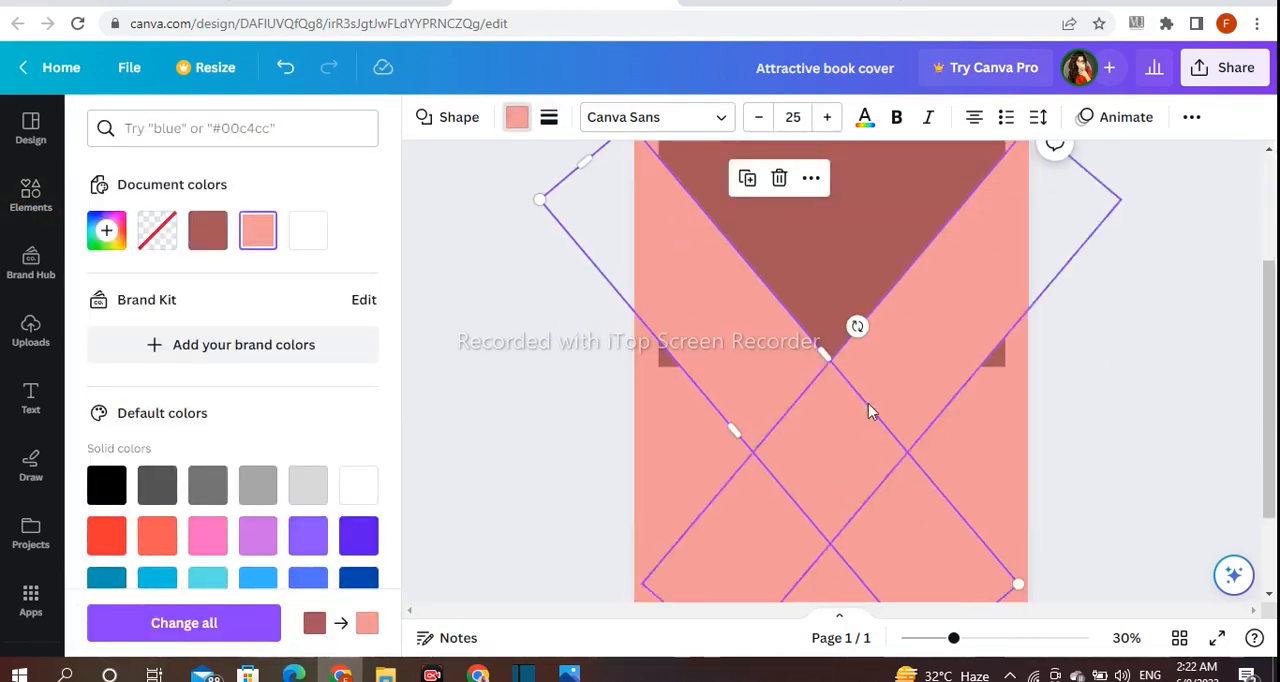
pyautogui.moveTo(734, 430); pyautogui.dragTo(611, 507)
pyautogui.click(962, 376)
pyautogui.moveTo(926, 430); pyautogui.dragTo(1230, 580)
pyautogui.scroll(-2, 643, 343)
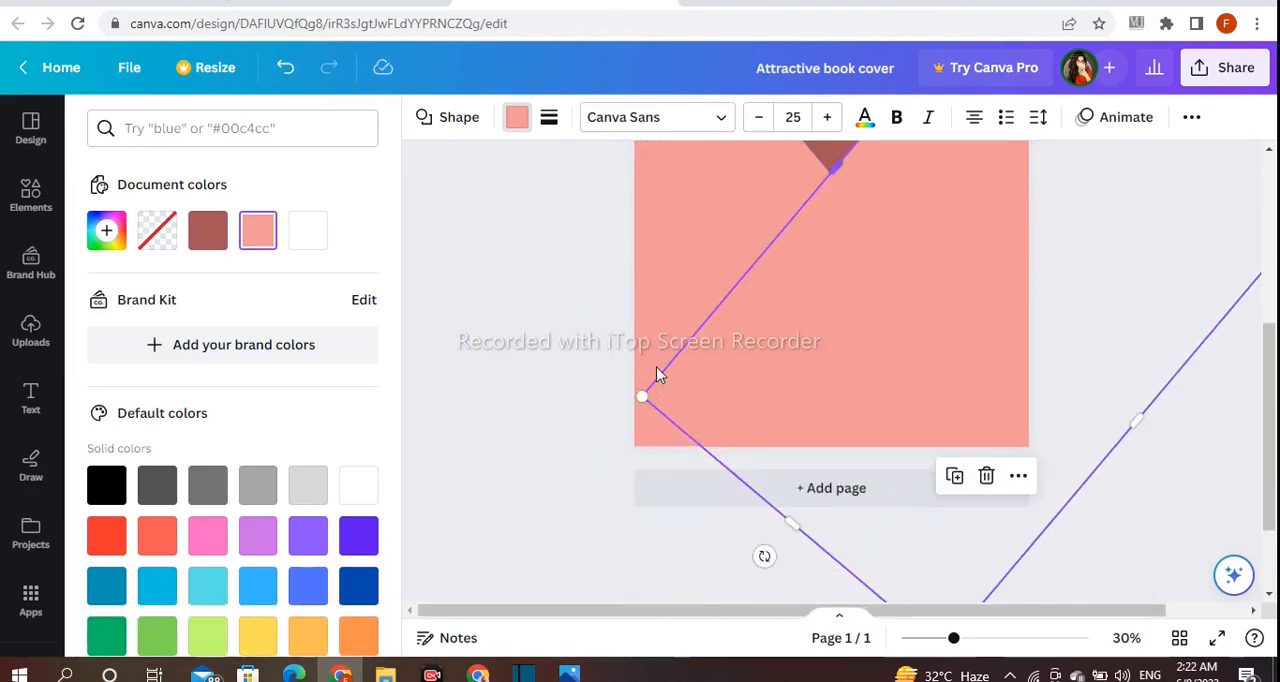
pyautogui.click(656, 367)
pyautogui.moveTo(654, 383); pyautogui.dragTo(574, 383)
pyautogui.scroll(1, 1190, 362)
pyautogui.scroll(2, 1190, 361)
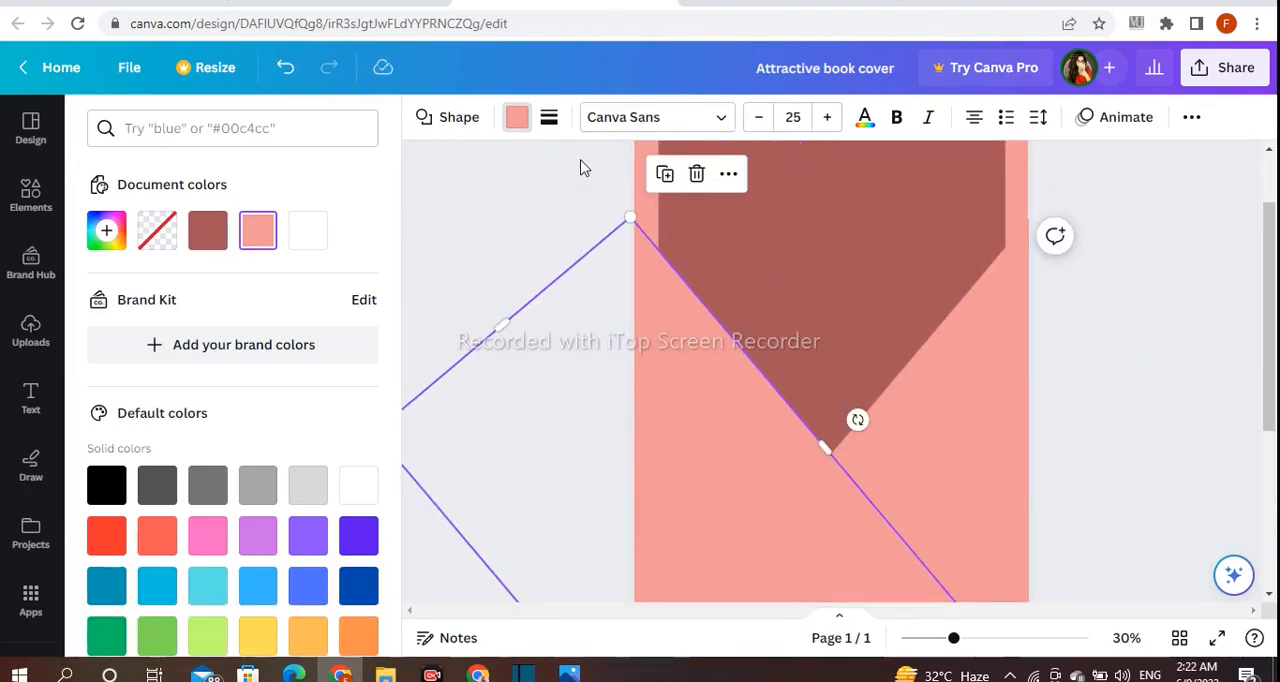
pyautogui.click(578, 166)
pyautogui.click(1110, 182)
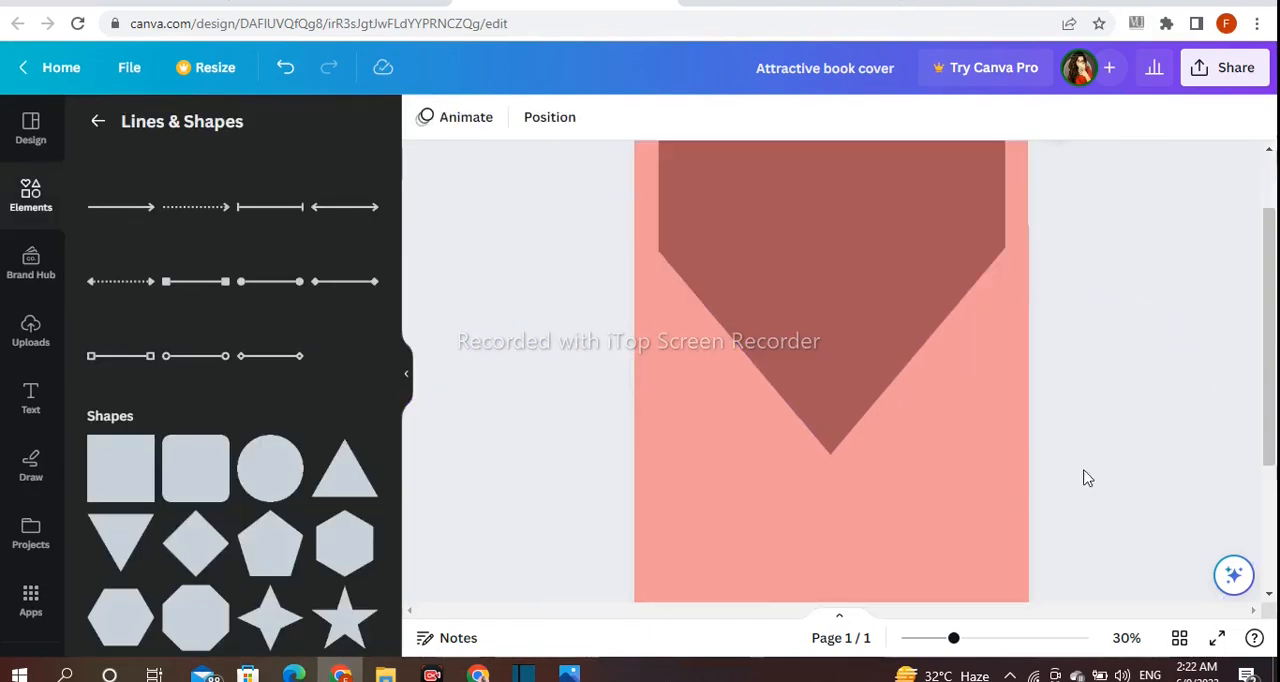
# Rotate both salmon bands to a shallower slant, keeping them meeting at the dark shape's lower point
pyautogui.click(757, 443)
pyautogui.moveTo(857, 421); pyautogui.dragTo(912, 390)
pyautogui.moveTo(801, 423); pyautogui.dragTo(812, 404)
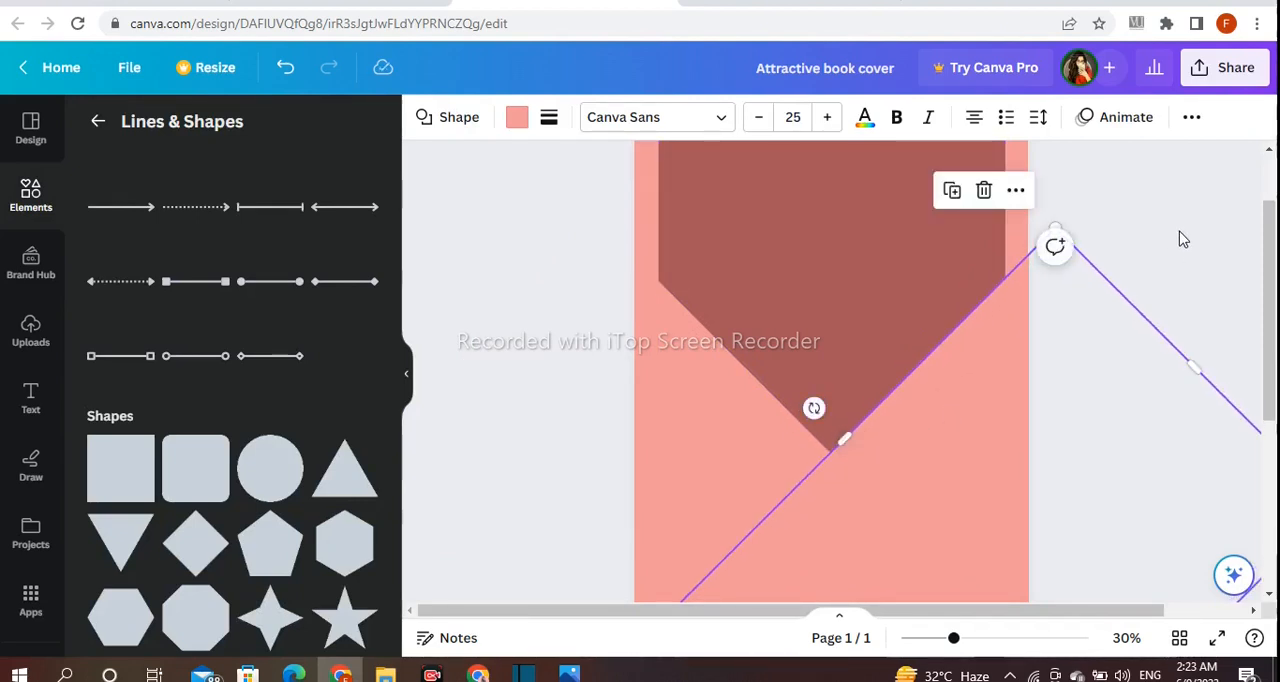
pyautogui.press('Delete')
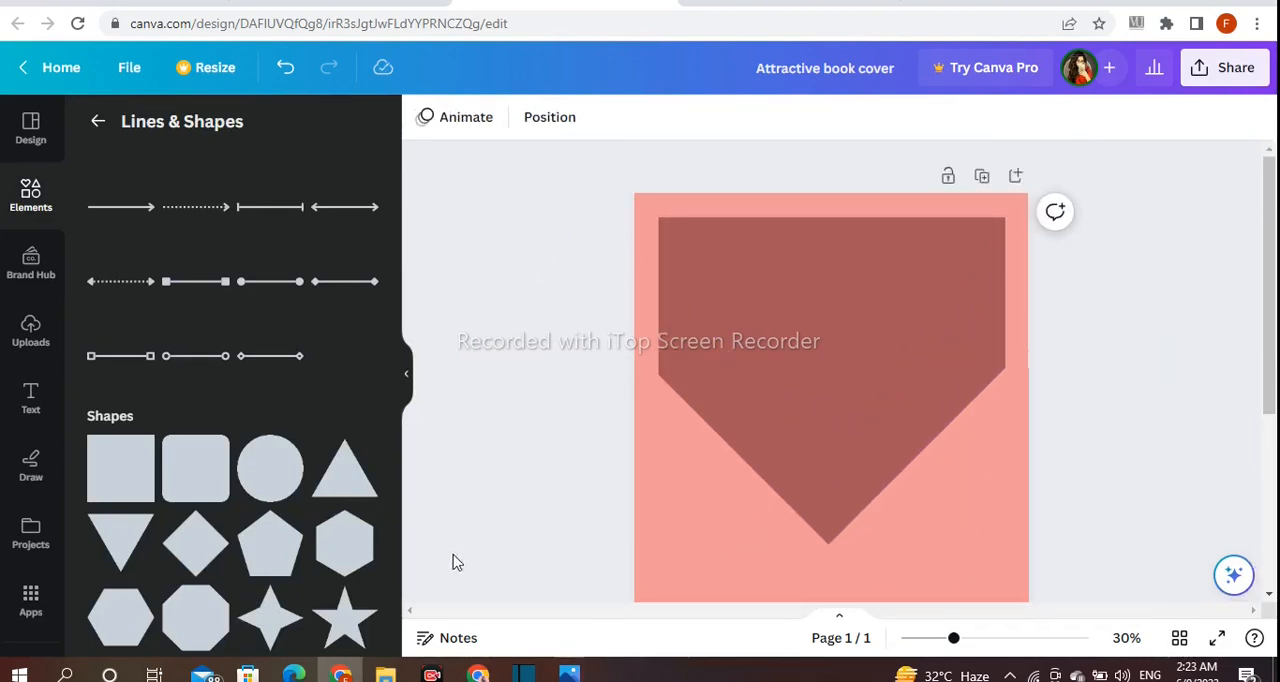
pyautogui.hotkey('ctrl', 'z')
# Change the page background to a lighter pink, #EDBCBC
pyautogui.click(651, 228)
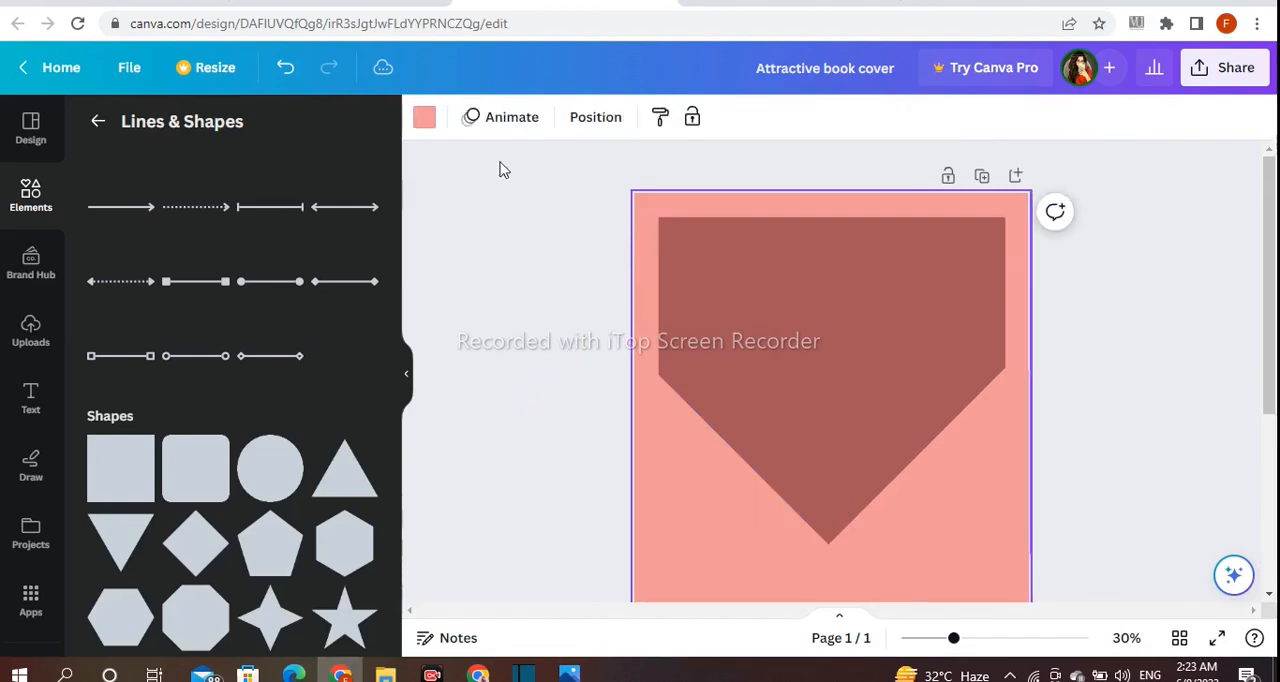
pyautogui.click(422, 118)
pyautogui.click(104, 237)
pyautogui.moveTo(203, 324); pyautogui.dragTo(156, 325)
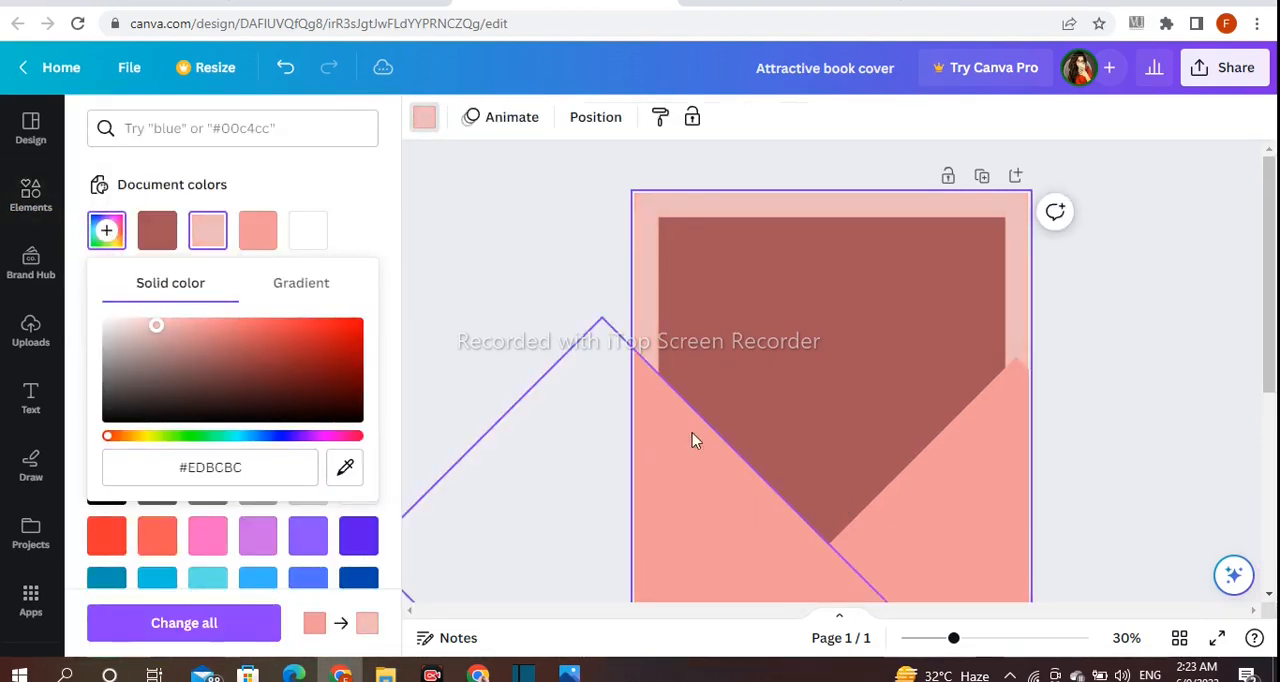
# Recolor both salmon diagonal bands with the light pink of the page background
pyautogui.click(696, 440)
pyautogui.scroll(-3, 573, 236)
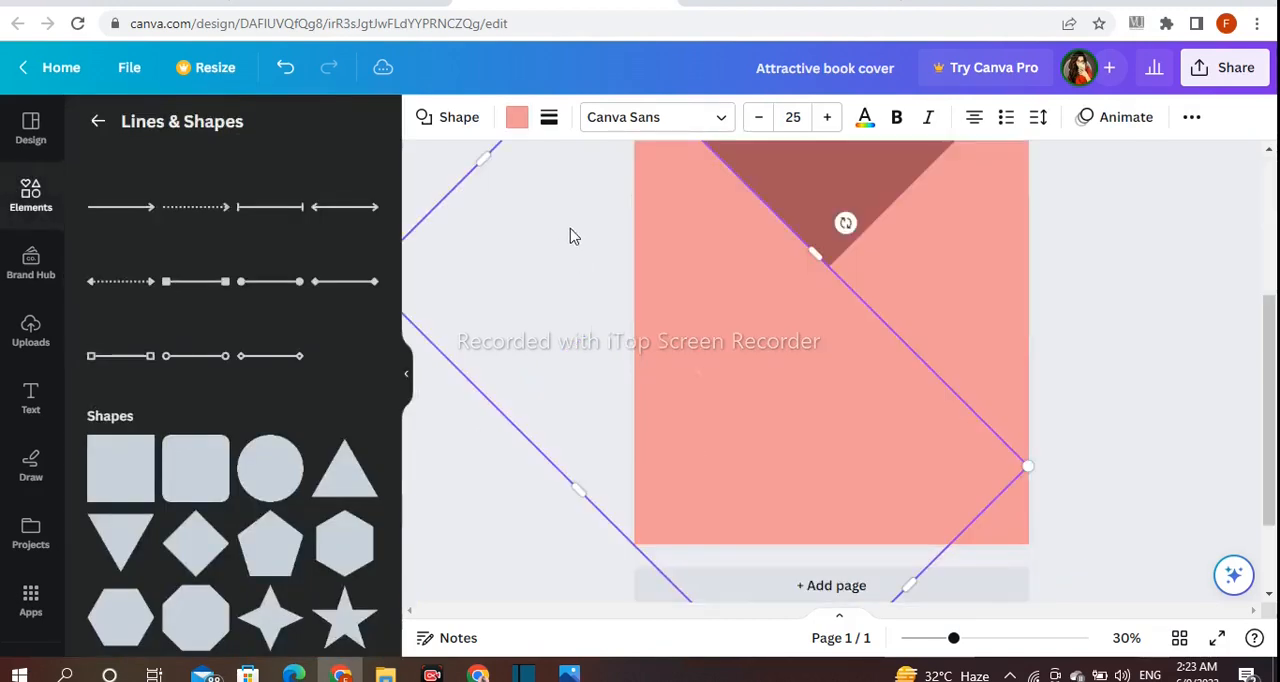
pyautogui.click(526, 119)
pyautogui.click(260, 236)
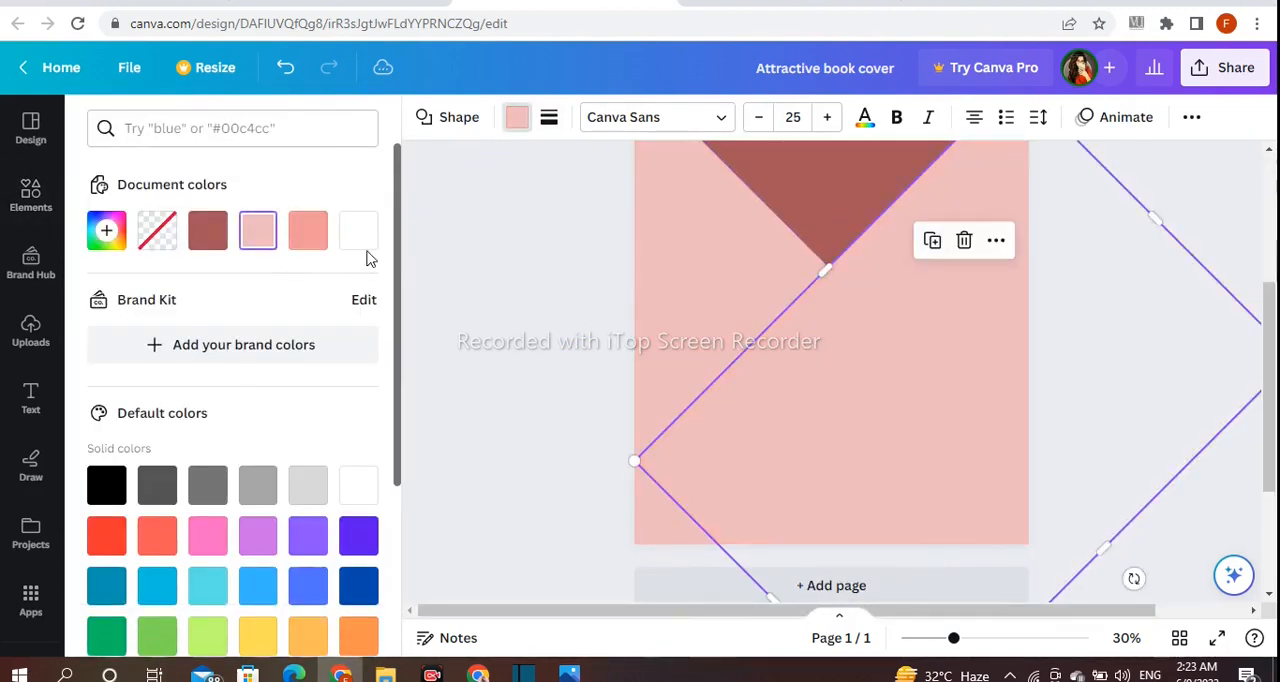
# Recolor the dark red central shape a bright salmon pink using a custom color
pyautogui.scroll(3, 1051, 328)
pyautogui.click(970, 338)
pyautogui.click(523, 120)
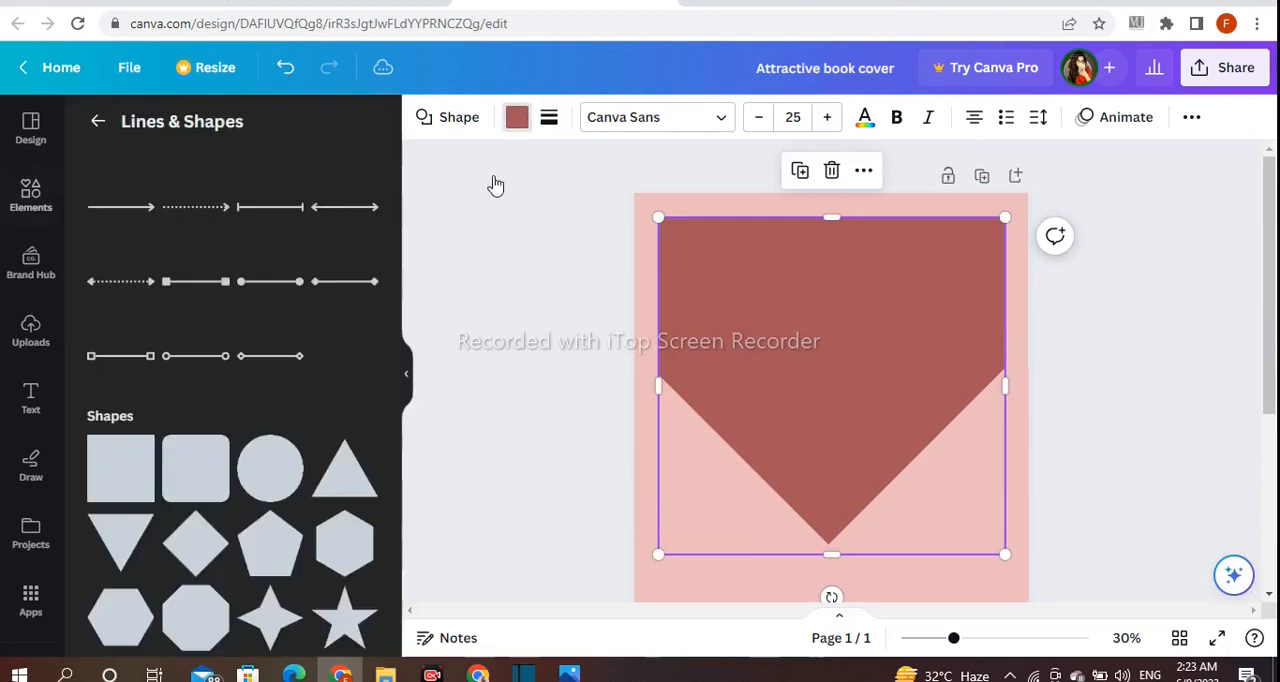
pyautogui.click(517, 117)
pyautogui.click(107, 231)
pyautogui.moveTo(223, 354); pyautogui.dragTo(223, 323)
pyautogui.click(555, 302)
# Add a square, tilt it to a 45° slant, and move it to the page's lower-left corner
pyautogui.scroll(-2, 1193, 323)
pyautogui.scroll(1, 1191, 380)
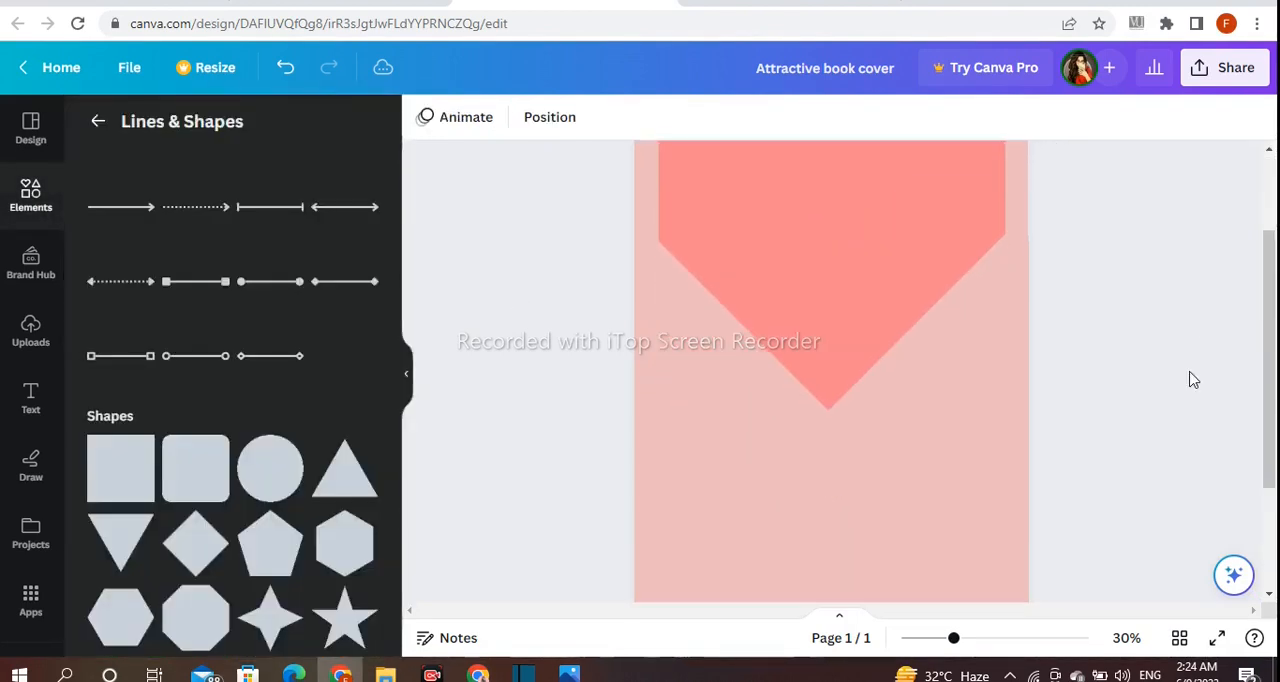
pyautogui.scroll(-2, 1193, 378)
pyautogui.click(167, 494)
pyautogui.moveTo(821, 225); pyautogui.dragTo(738, 400)
pyautogui.moveTo(776, 494); pyautogui.dragTo(853, 503)
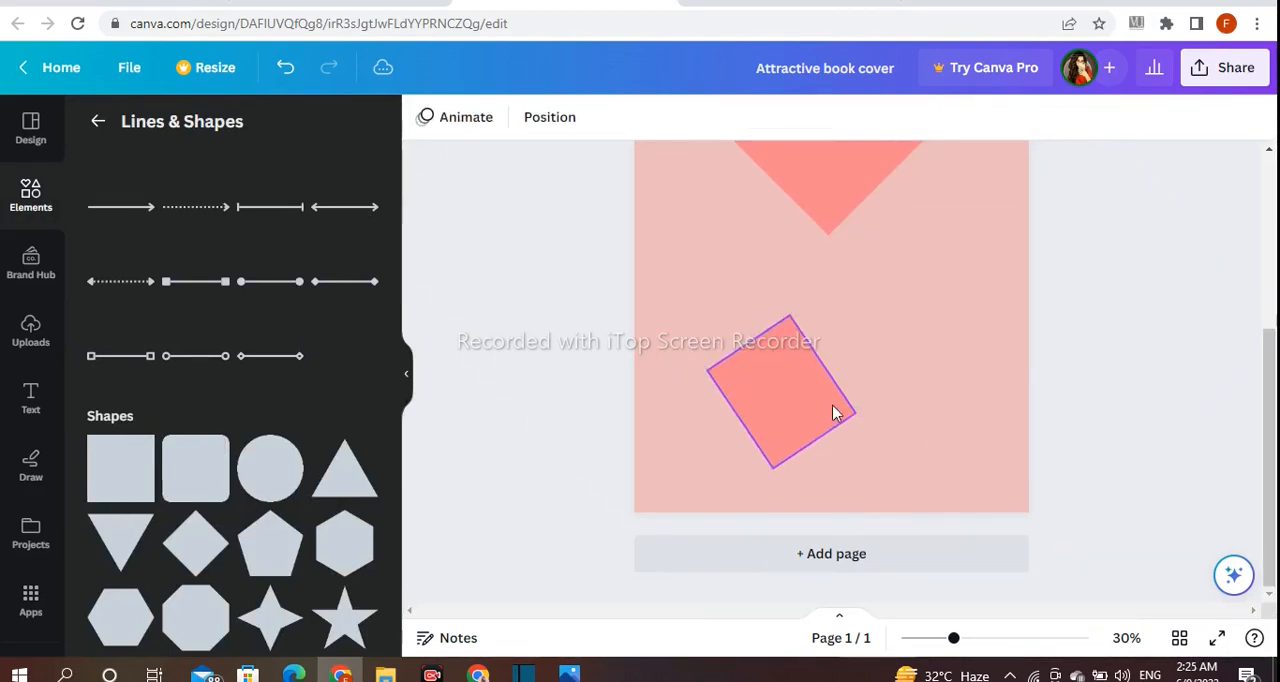
pyautogui.moveTo(838, 477); pyautogui.dragTo(878, 483)
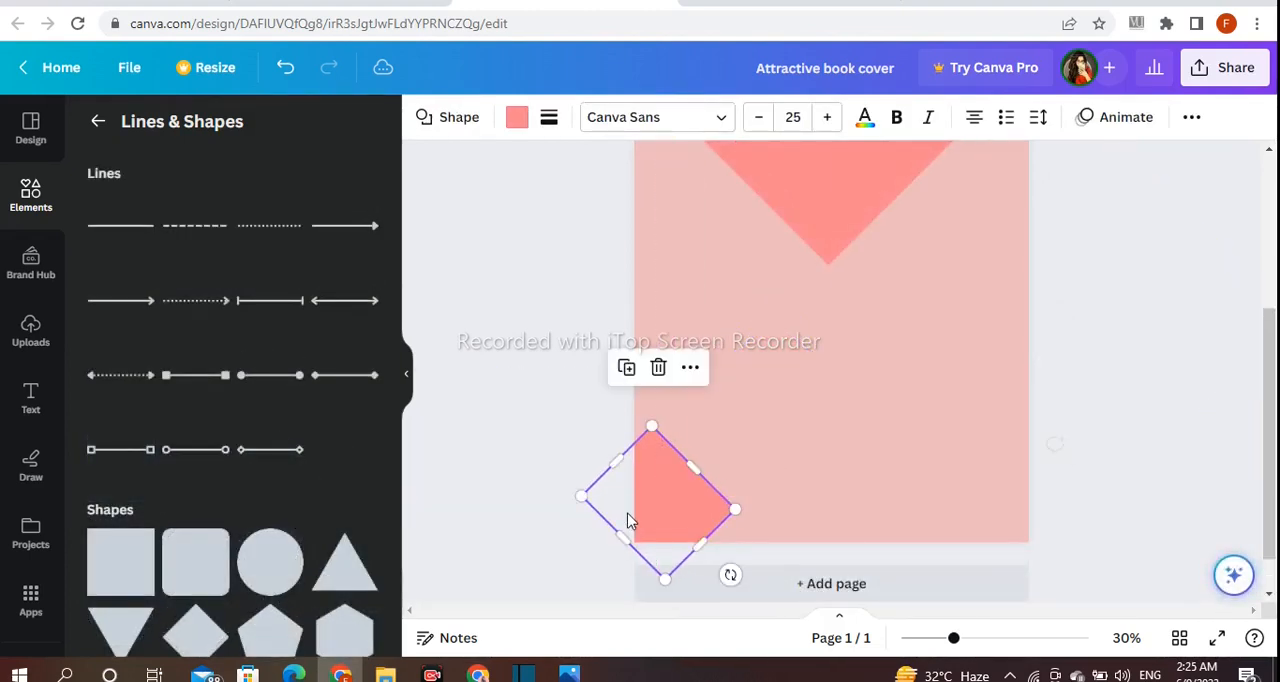
pyautogui.moveTo(629, 517); pyautogui.dragTo(655, 521)
pyautogui.moveTo(688, 470)
pyautogui.mouseDown()
pyautogui.moveTo(720, 449)
pyautogui.moveTo(706, 459)
pyautogui.mouseUp()
# Stretch the tilted square at both ends into a diagonal band across the page's lower-left corner
pyautogui.click(642, 432)
pyautogui.moveTo(645, 434); pyautogui.dragTo(598, 381)
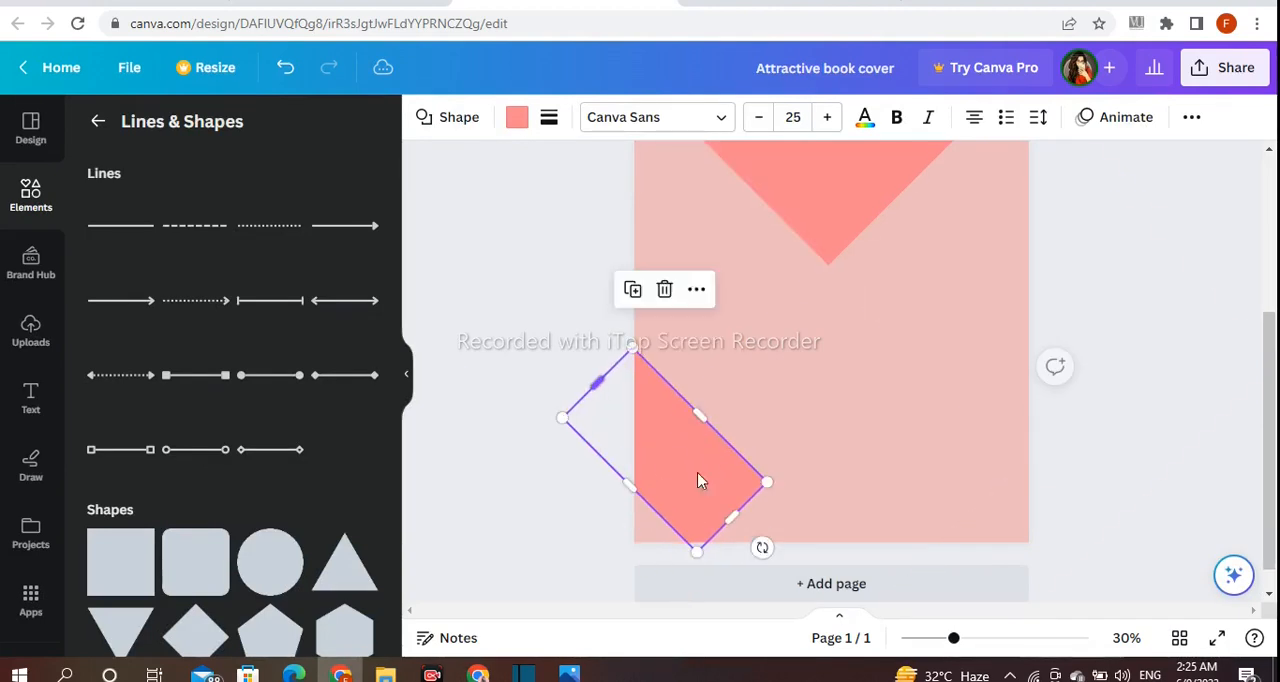
pyautogui.moveTo(737, 520); pyautogui.dragTo(797, 594)
pyautogui.click(558, 432)
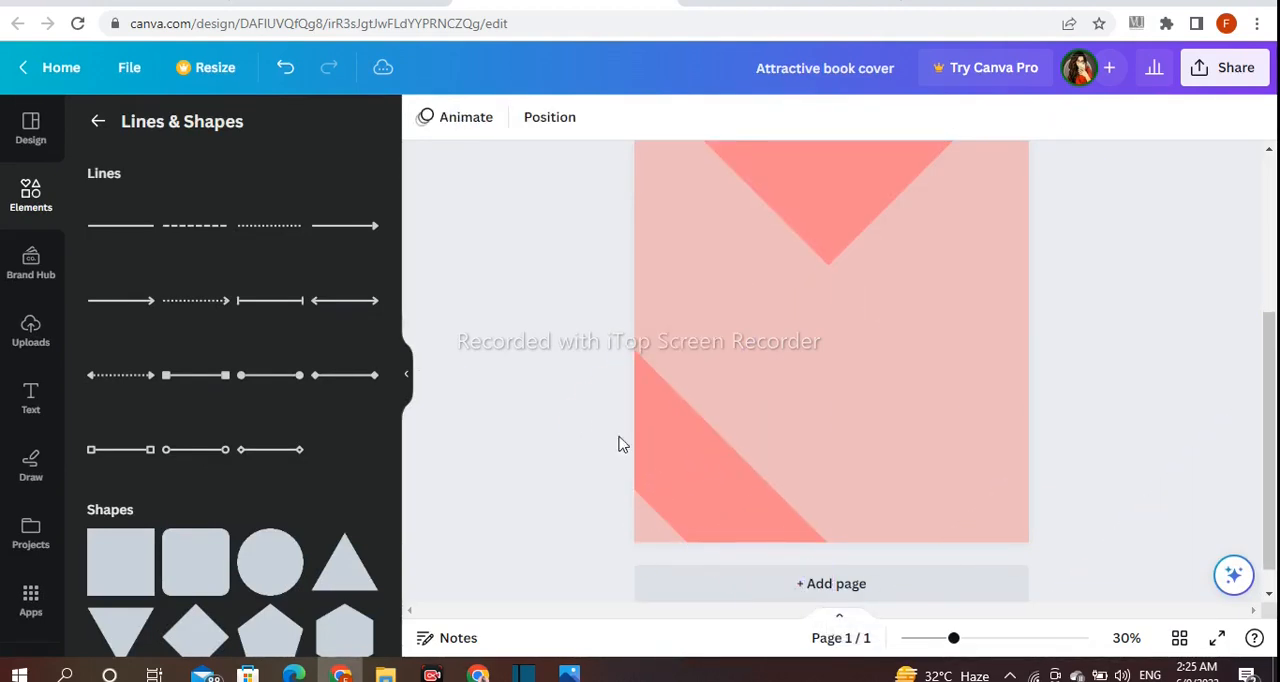
# Adjust both long edges of the lower-left corner band to make it slightly narrower
pyautogui.click(716, 457)
pyautogui.moveTo(733, 446); pyautogui.dragTo(727, 452)
pyautogui.click(571, 383)
pyautogui.click(697, 502)
pyautogui.moveTo(657, 517); pyautogui.dragTo(666, 514)
pyautogui.moveTo(728, 454); pyautogui.dragTo(733, 452)
pyautogui.click(560, 366)
# Recolor the lower-left corner band a darker red using a custom color
pyautogui.click(717, 474)
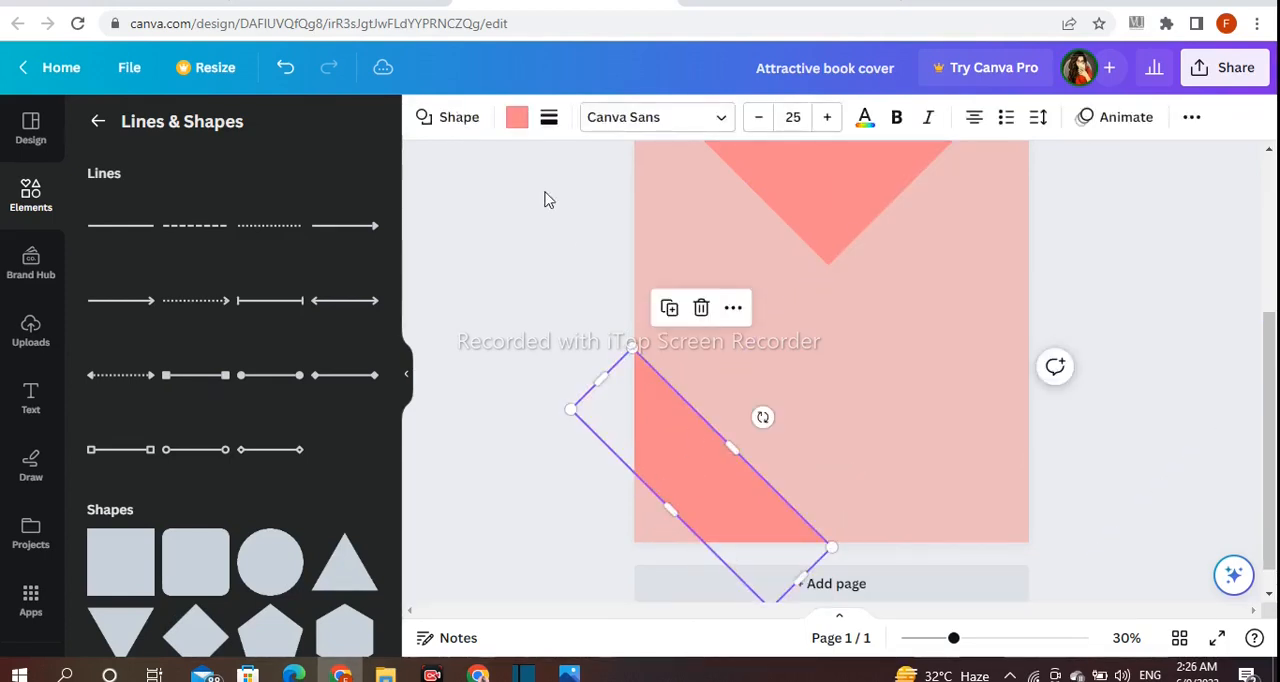
pyautogui.click(514, 118)
pyautogui.click(112, 232)
pyautogui.click(248, 340)
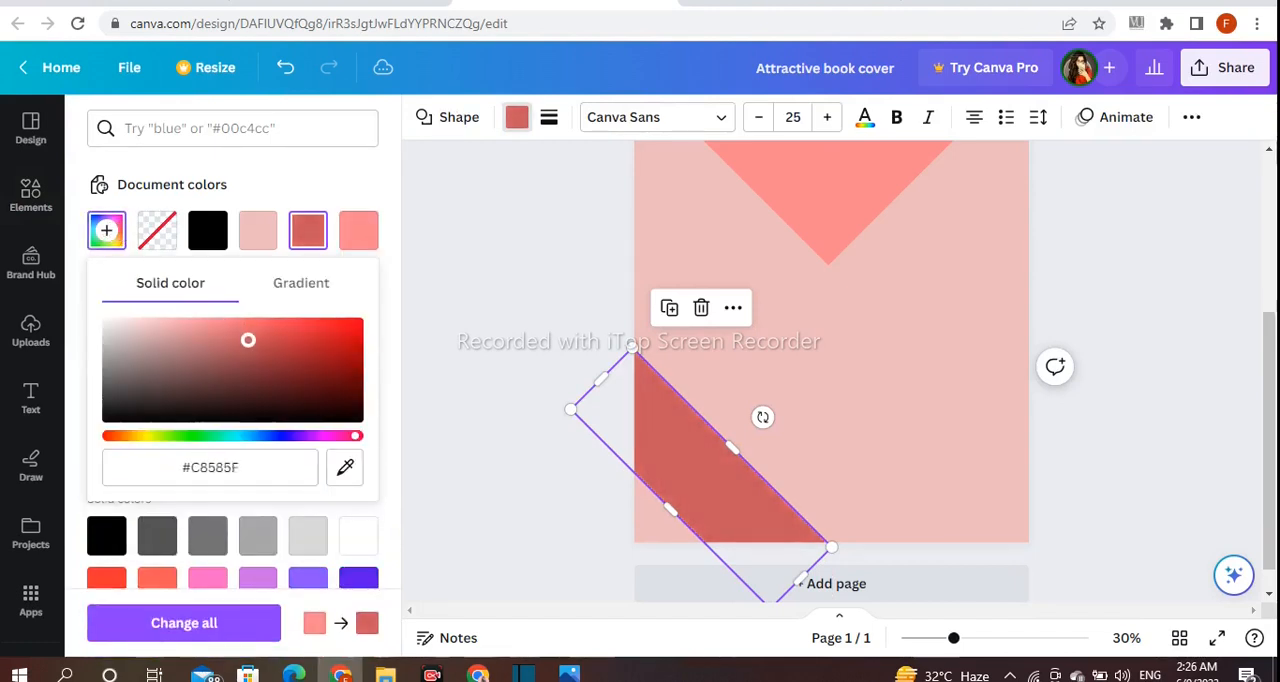
pyautogui.moveTo(254, 349)
pyautogui.mouseDown()
pyautogui.moveTo(277, 326)
pyautogui.moveTo(294, 329)
pyautogui.moveTo(250, 343)
pyautogui.mouseUp()
pyautogui.click(477, 354)
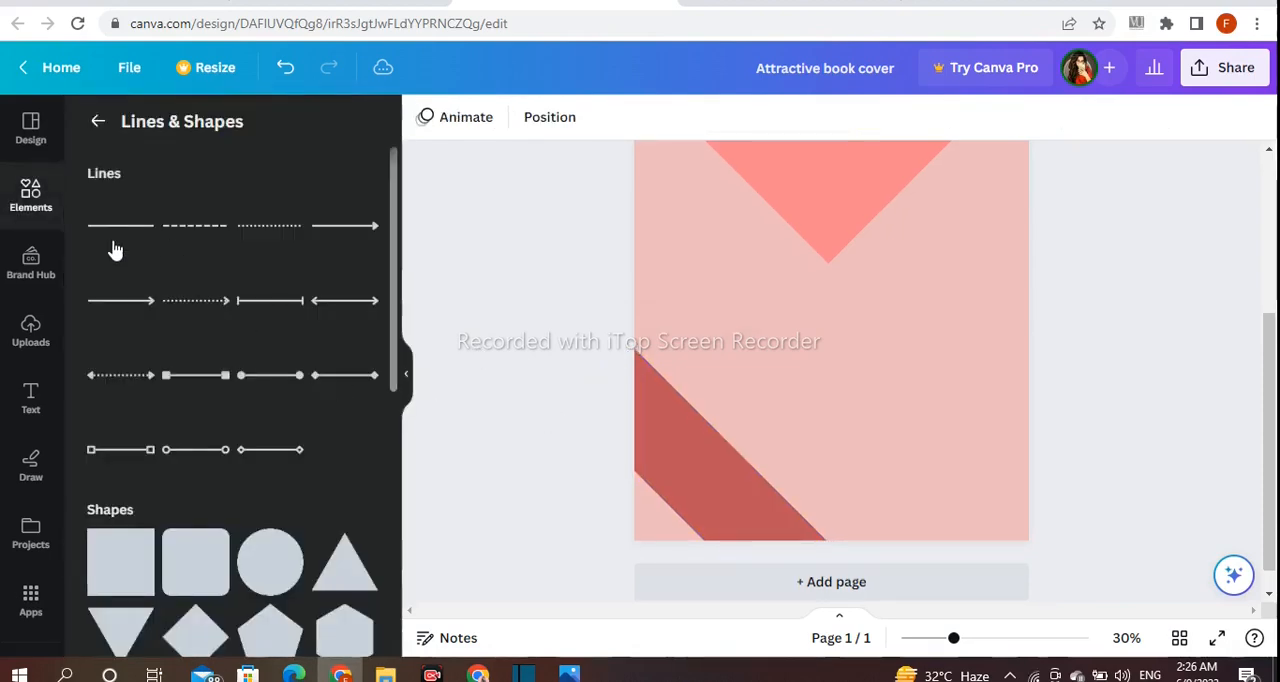
# Add a straight white line, tilt it to the corner band's slant, and place it inside the band near its lower edge
pyautogui.click(115, 250)
pyautogui.click(425, 122)
pyautogui.click(354, 231)
pyautogui.click(468, 120)
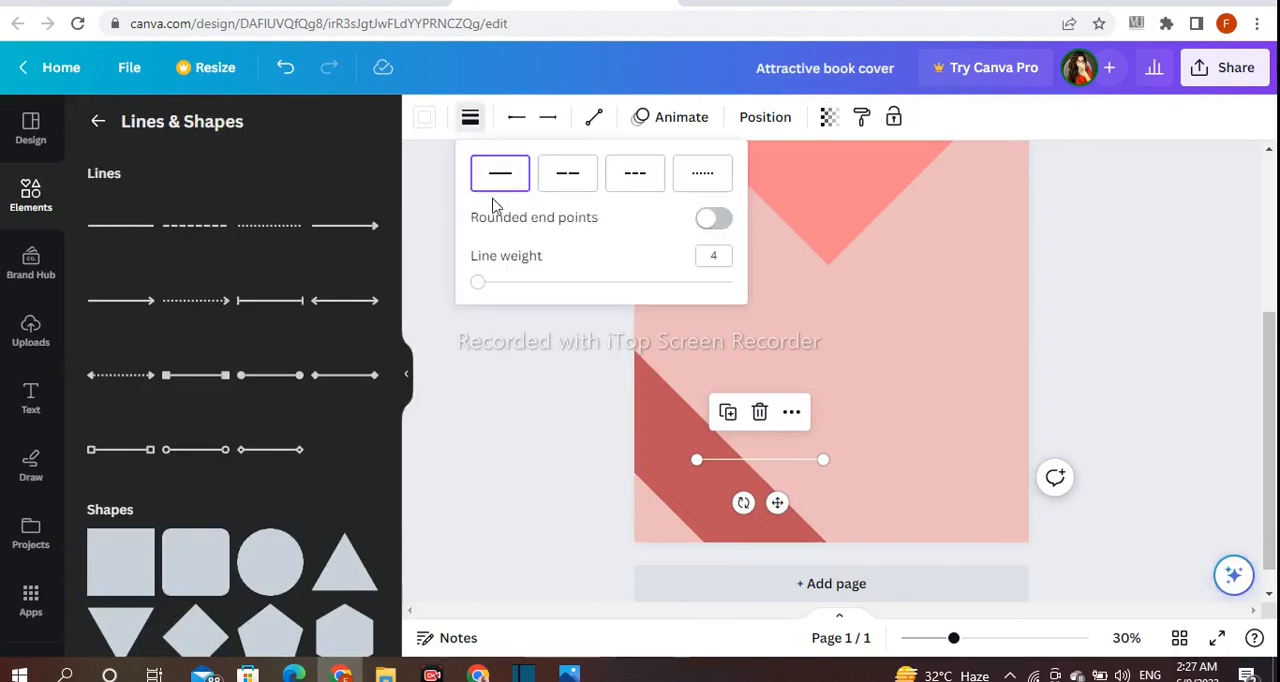
pyautogui.moveTo(745, 505); pyautogui.dragTo(662, 529)
pyautogui.click(574, 461)
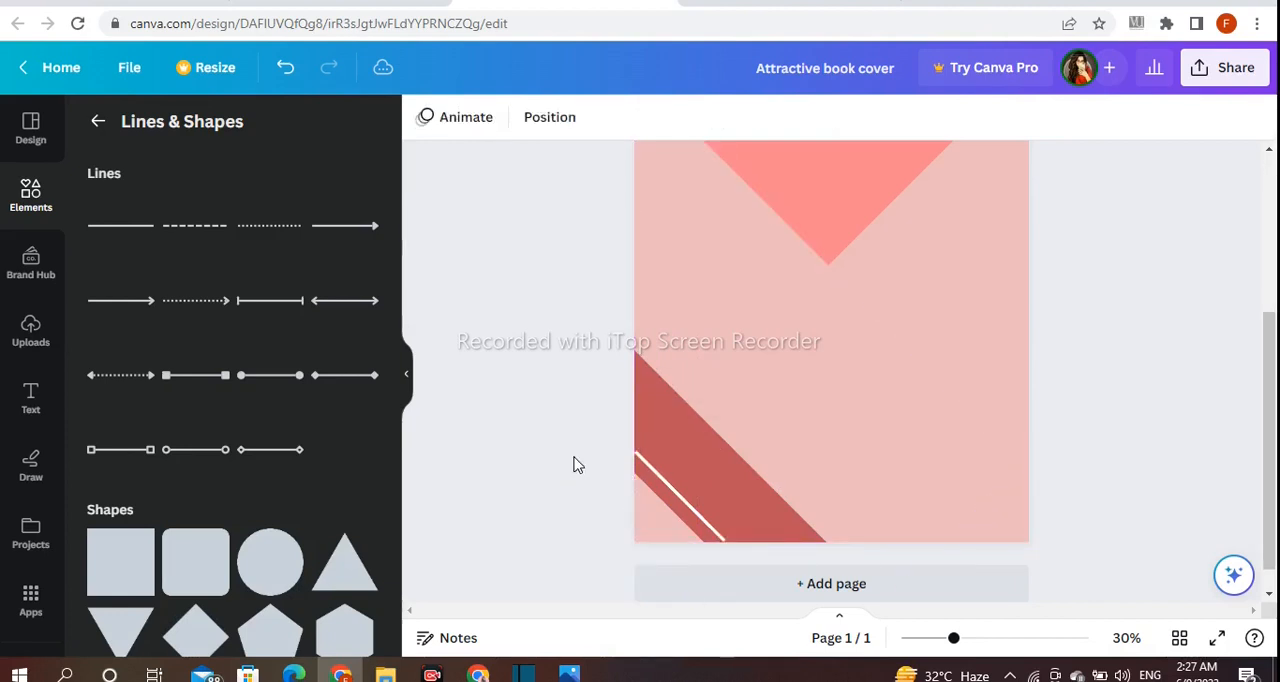
# Extend the white line past the page edges at both ends and keep it close to the band's lower edge
pyautogui.click(689, 507)
pyautogui.moveTo(660, 540); pyautogui.dragTo(754, 557)
pyautogui.click(486, 460)
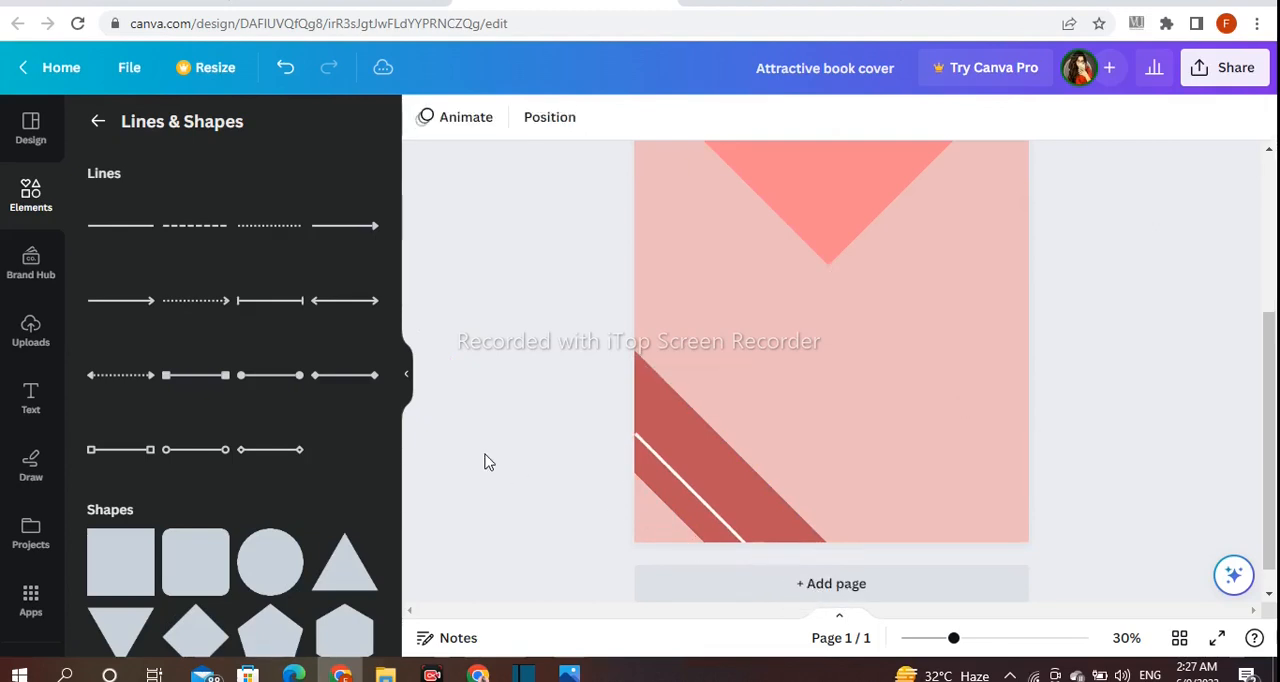
pyautogui.click(685, 480)
pyautogui.moveTo(631, 434); pyautogui.dragTo(606, 411)
pyautogui.click(556, 417)
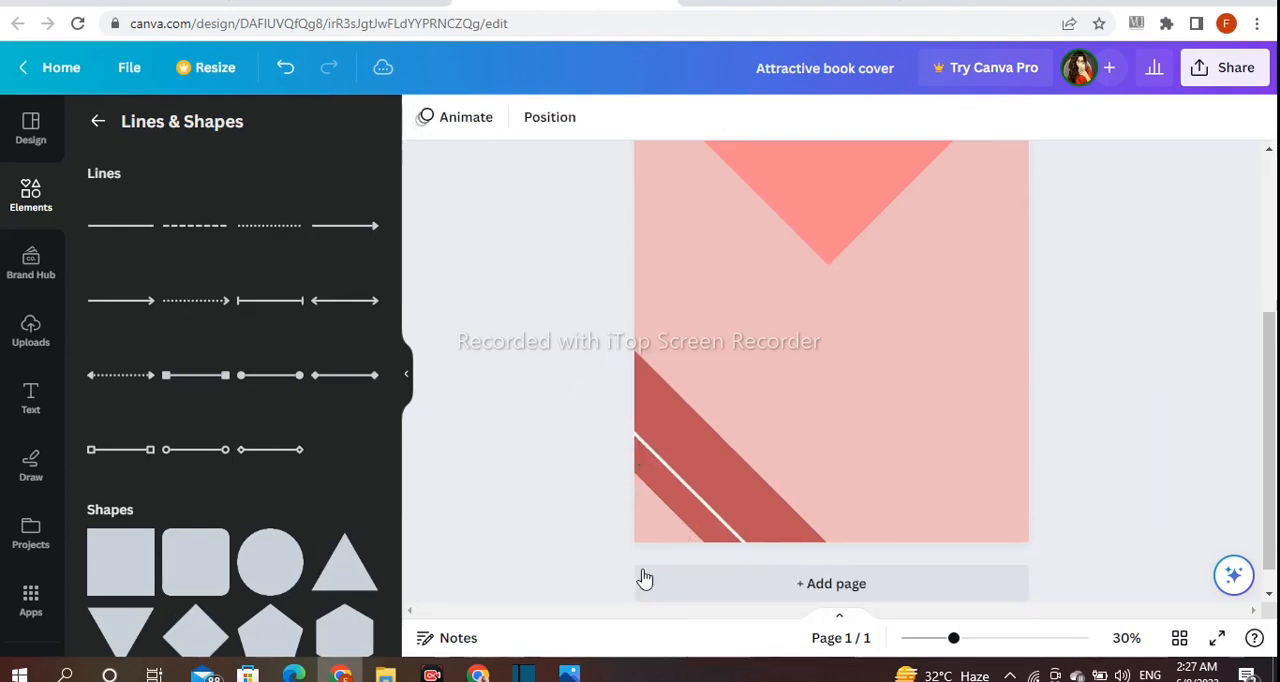
pyautogui.click(695, 493)
pyautogui.moveTo(663, 526); pyautogui.dragTo(654, 529)
pyautogui.click(560, 503)
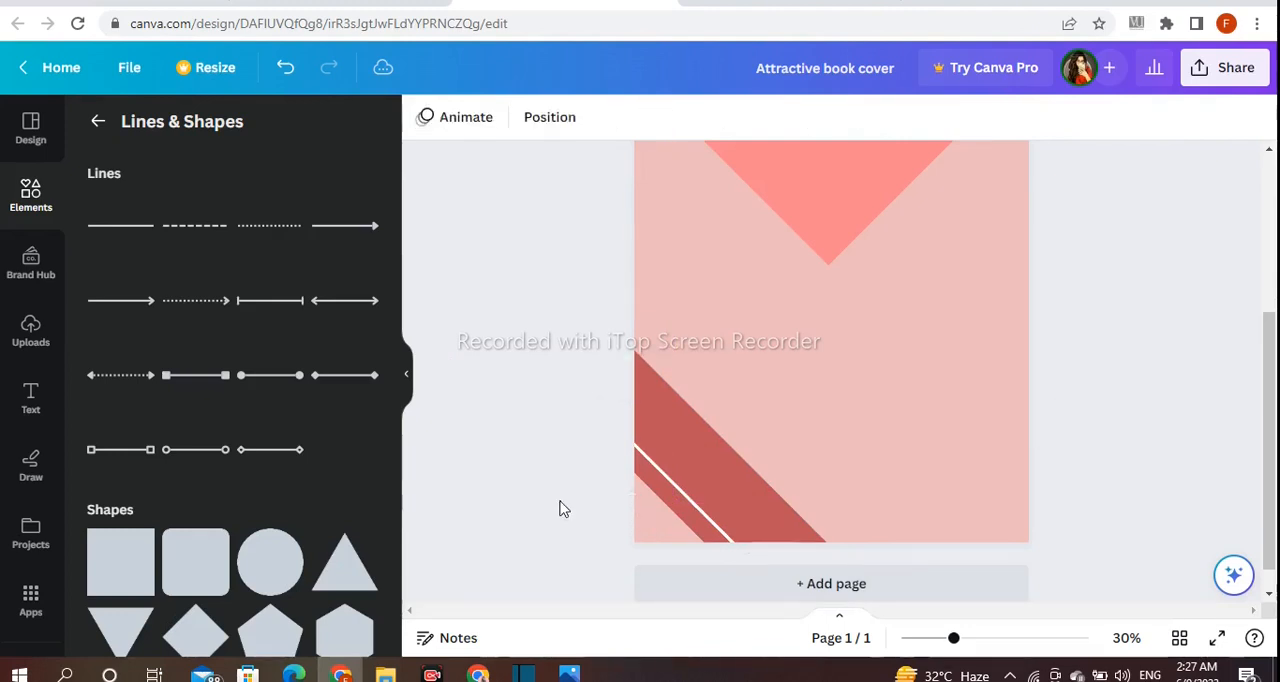
# Duplicate the red corner band, rotate the copy to the opposite slant, and place it at the page's right edge
pyautogui.click(702, 466)
pyautogui.click(671, 314)
pyautogui.moveTo(751, 526); pyautogui.dragTo(886, 409)
pyautogui.moveTo(968, 505); pyautogui.dragTo(729, 484)
pyautogui.moveTo(785, 431); pyautogui.dragTo(890, 363)
pyautogui.scroll(1, 1159, 477)
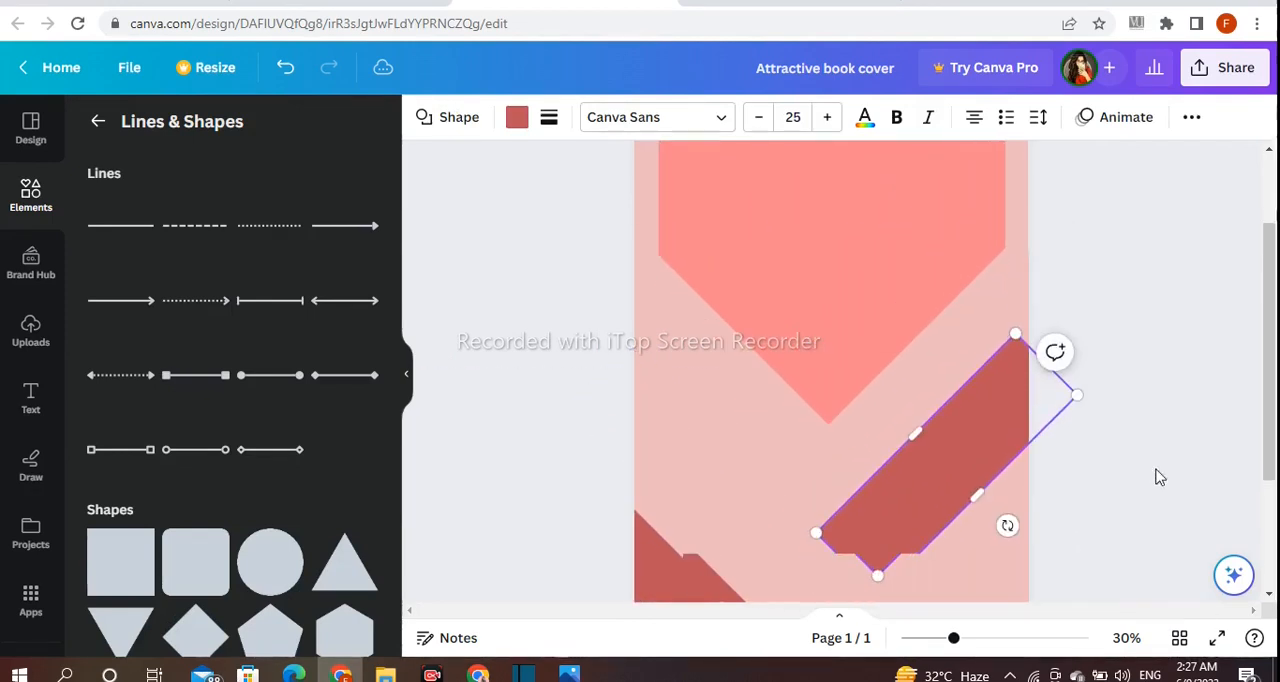
pyautogui.moveTo(907, 458); pyautogui.dragTo(903, 437)
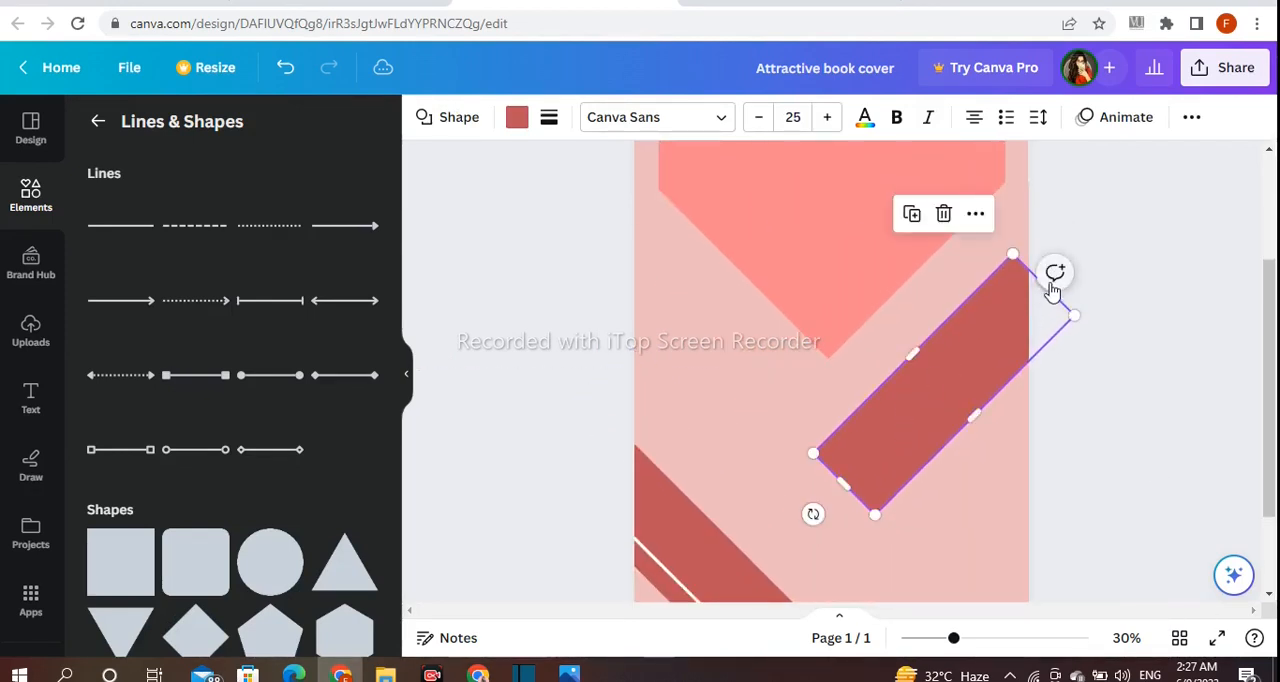
# Lengthen the copied red band from beyond the page's right edge to the lower-left corner, and make it wider
pyautogui.moveTo(1063, 302); pyautogui.dragTo(1103, 286)
pyautogui.moveTo(851, 466); pyautogui.dragTo(635, 675)
pyautogui.moveTo(888, 473); pyautogui.dragTo(917, 498)
pyautogui.click(1110, 457)
pyautogui.scroll(-2, 1110, 457)
pyautogui.moveTo(871, 357); pyautogui.dragTo(895, 364)
pyautogui.click(1083, 387)
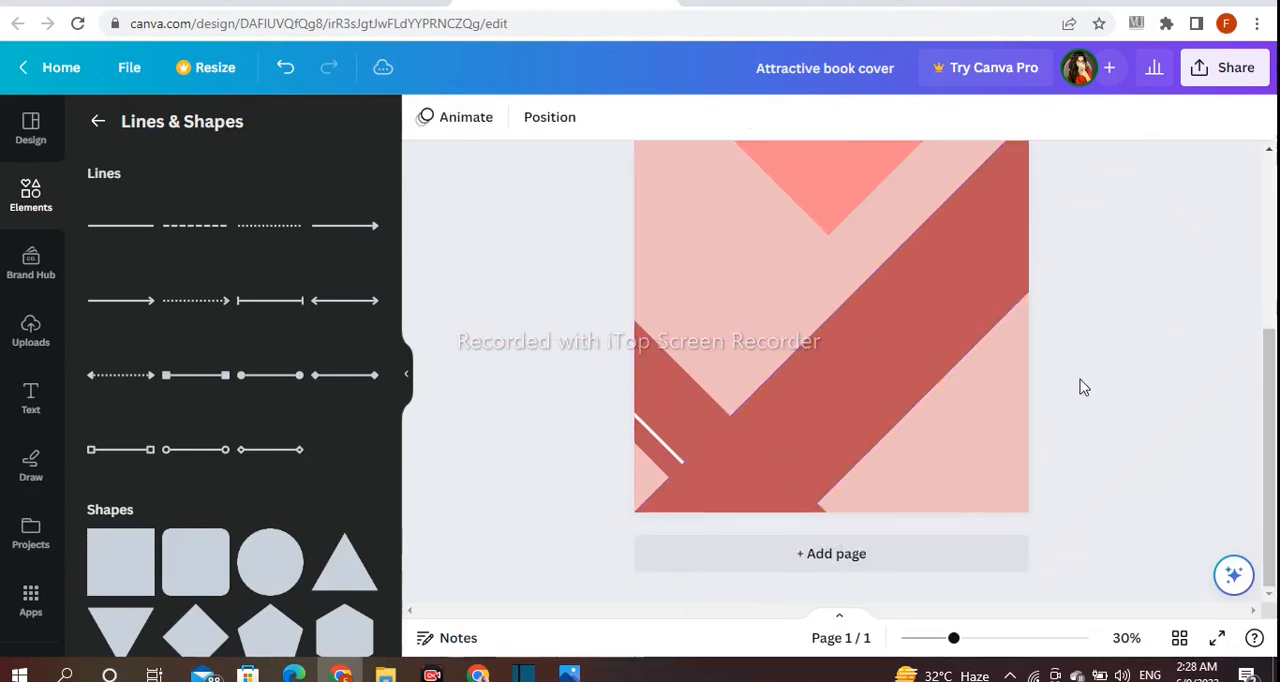
# Duplicate the lower-left corner band, rotate the copy to the opposite slant, and place it across the page's lower-right corner
pyautogui.click(691, 392)
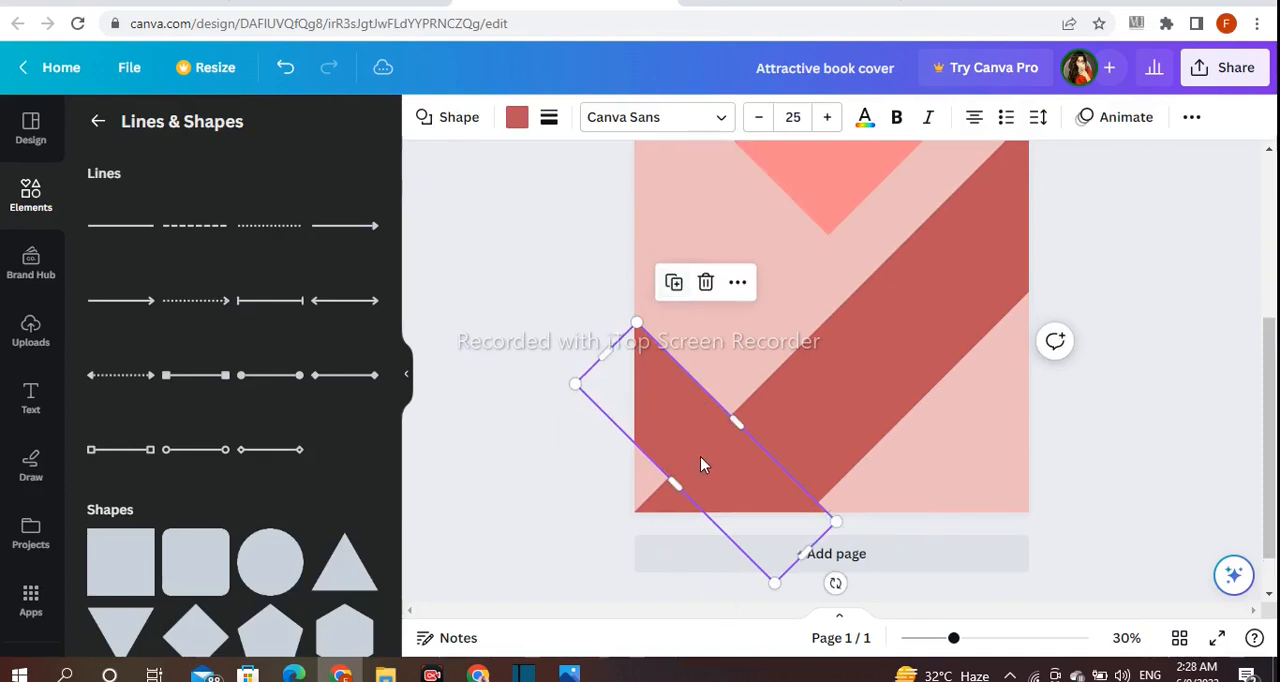
pyautogui.moveTo(697, 496); pyautogui.dragTo(838, 492)
pyautogui.moveTo(978, 572); pyautogui.dragTo(703, 588)
pyautogui.moveTo(768, 493); pyautogui.dragTo(906, 528)
# Recolor the lower-right corner band bright blue
pyautogui.click(522, 121)
pyautogui.scroll(-2, 226, 340)
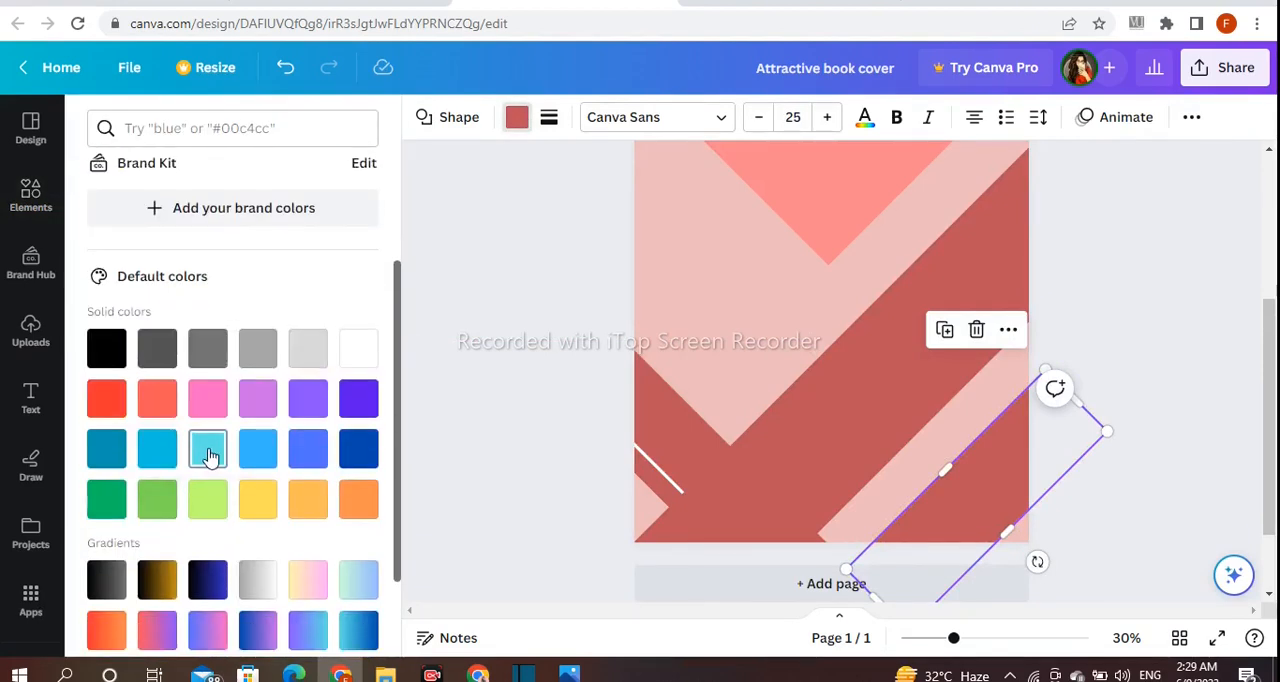
pyautogui.click(207, 449)
pyautogui.click(258, 449)
pyautogui.click(517, 426)
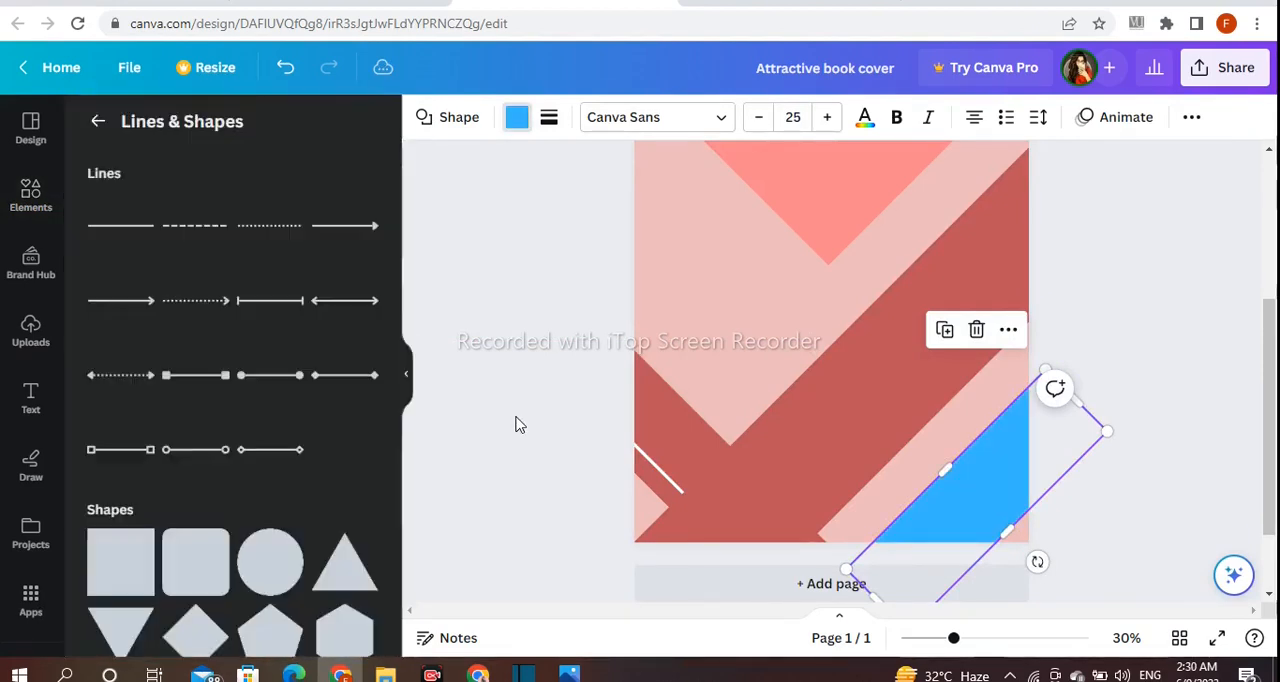
# Copy the white line, rotate it to the blue band's slant, and place it in the pink gap beside that band
pyautogui.moveTo(657, 474); pyautogui.dragTo(932, 546)
pyautogui.moveTo(907, 485); pyautogui.dragTo(928, 427)
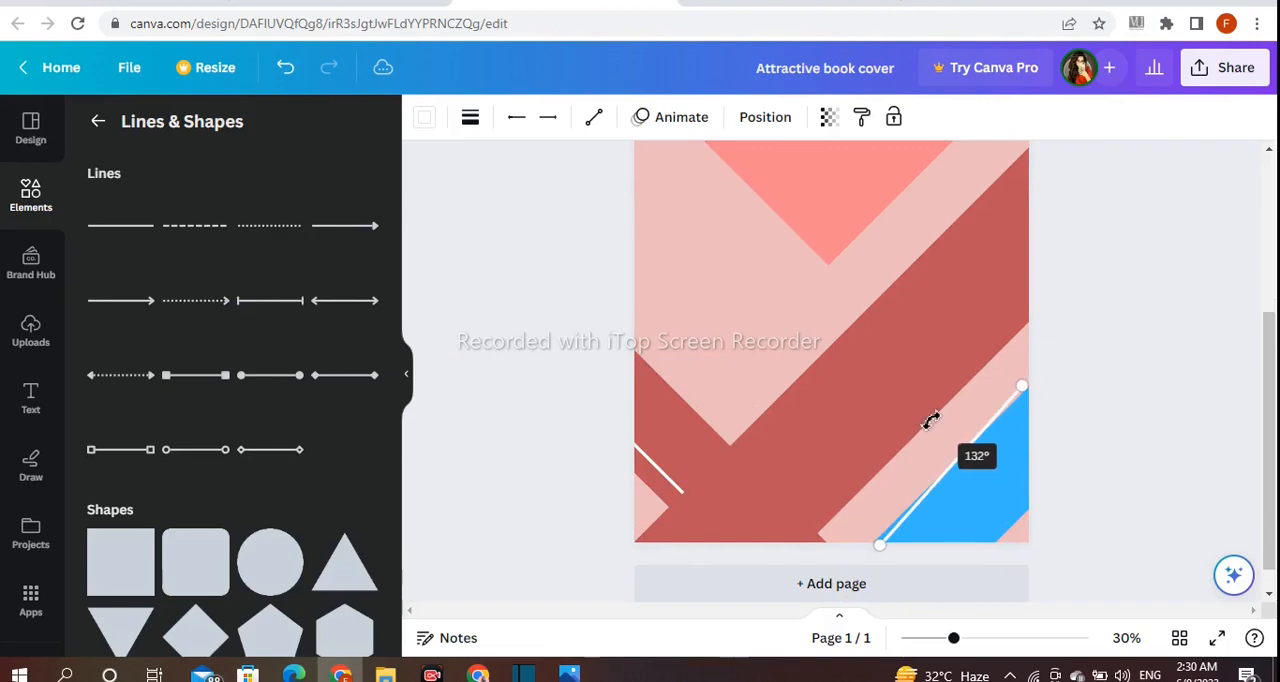
pyautogui.moveTo(936, 422); pyautogui.dragTo(986, 409)
pyautogui.click(1086, 400)
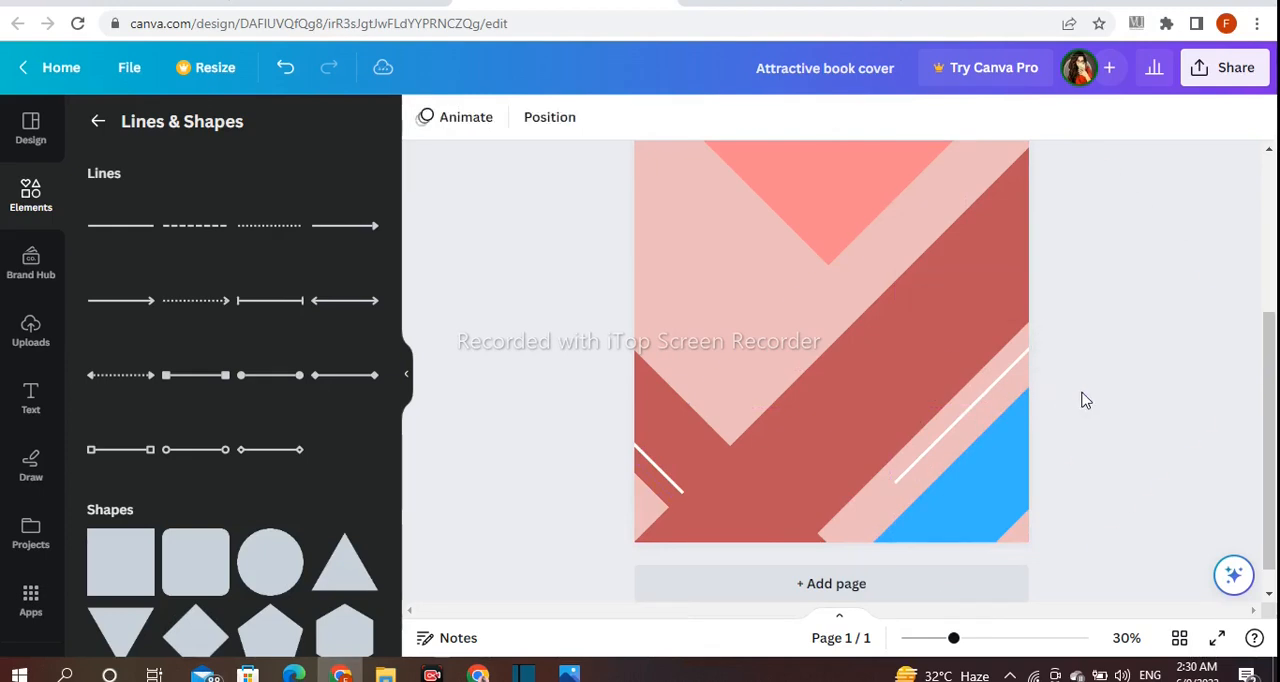
# Adjust both long edges of the blue corner band to narrow it slightly
pyautogui.click(966, 497)
pyautogui.moveTo(942, 471); pyautogui.dragTo(941, 465)
pyautogui.moveTo(1022, 522); pyautogui.dragTo(1006, 514)
pyautogui.click(1163, 477)
# Duplicate the wide red band, rotate the copy to the opposite slant, and lay it parallel to the central shape's lower-left edge
pyautogui.scroll(2, 921, 562)
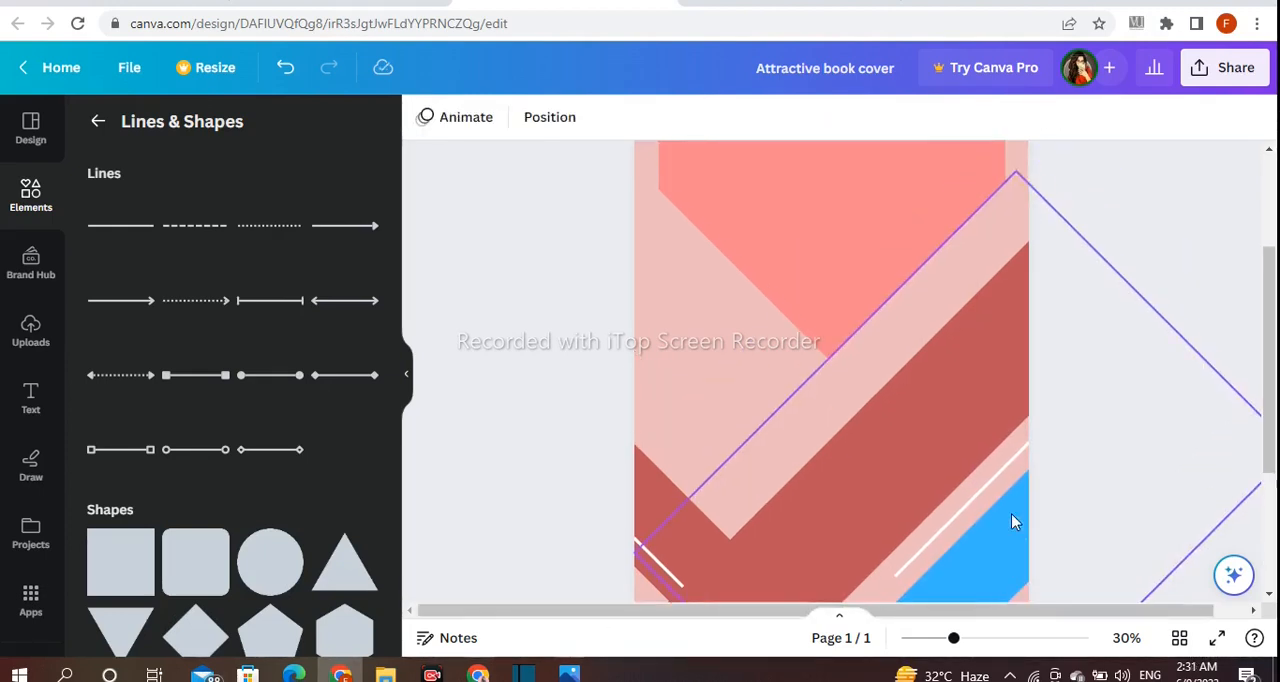
pyautogui.click(834, 331)
pyautogui.moveTo(929, 486); pyautogui.dragTo(914, 354)
pyautogui.moveTo(830, 385); pyautogui.dragTo(773, 436)
pyautogui.scroll(-1, 1094, 414)
pyautogui.moveTo(870, 458); pyautogui.dragTo(868, 452)
# Shift the crossing red band slightly toward the lower-left corner and shorten its lower end to meet the blue band
pyautogui.click(995, 458)
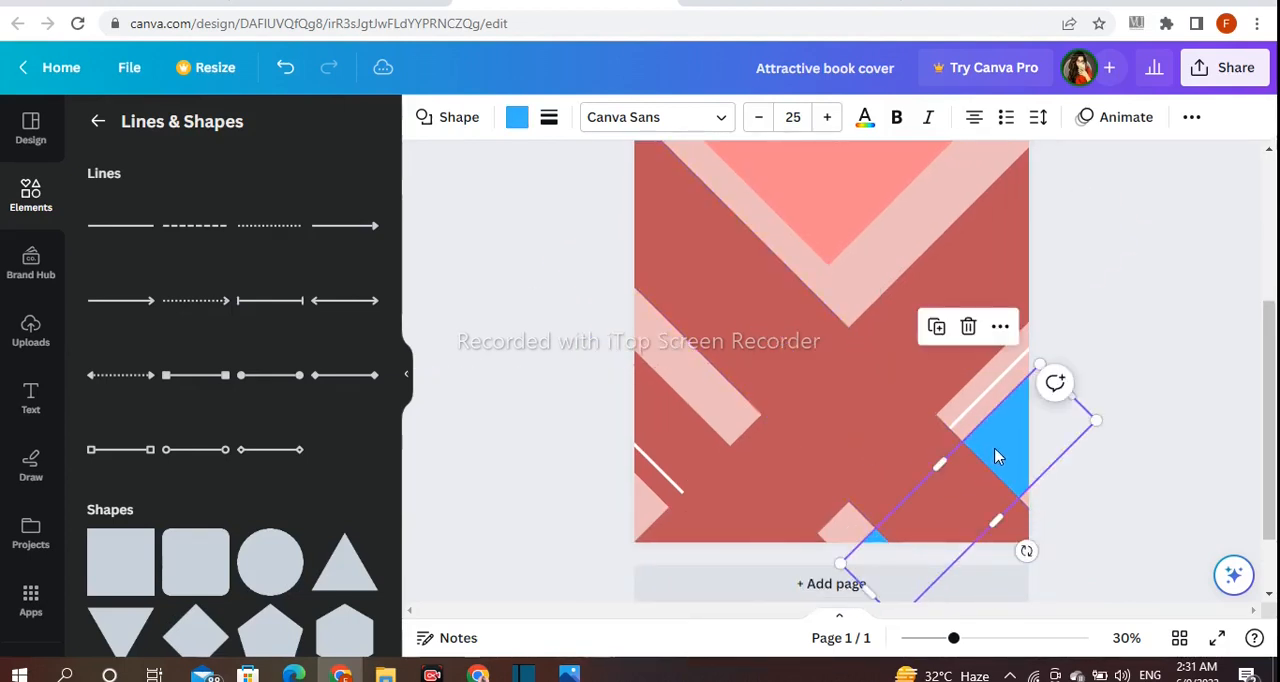
pyautogui.click(1102, 531)
pyautogui.click(929, 509)
pyautogui.moveTo(879, 524); pyautogui.dragTo(860, 536)
pyautogui.click(1092, 526)
pyautogui.click(920, 391)
pyautogui.moveTo(920, 391); pyautogui.dragTo(902, 410)
pyautogui.click(1108, 517)
pyautogui.click(838, 467)
pyautogui.moveTo(991, 591); pyautogui.dragTo(957, 551)
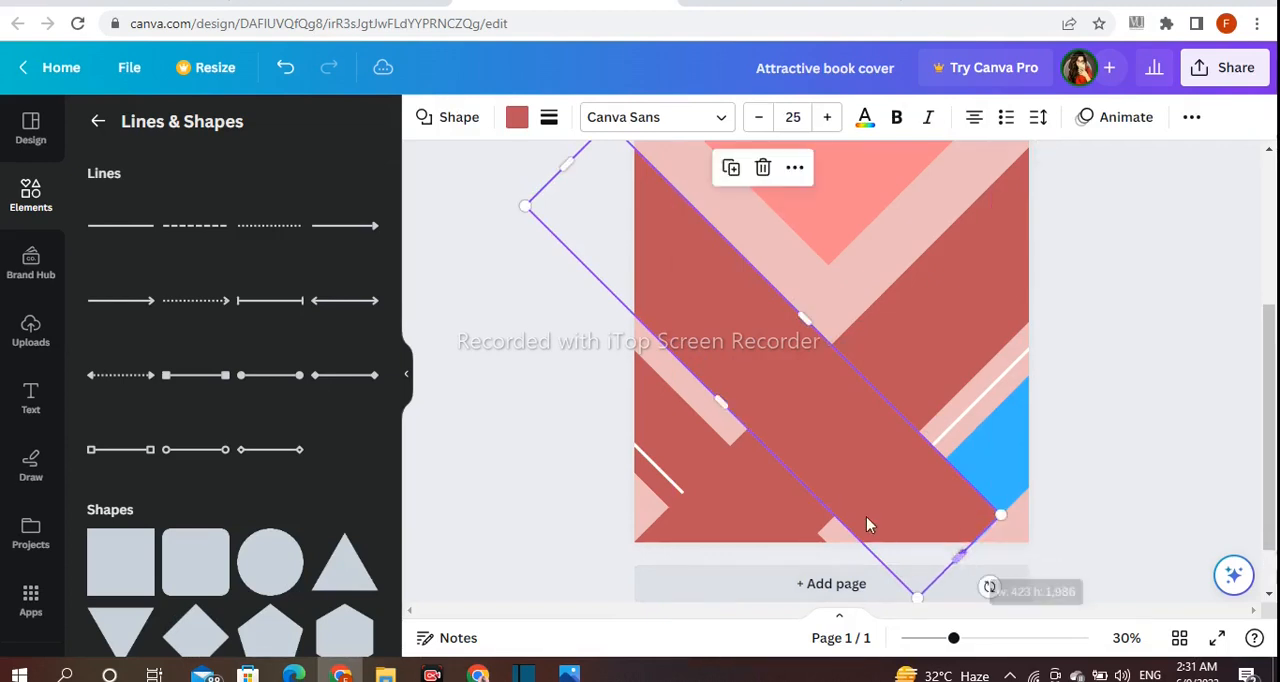
# Recolor the crossing red band turquoise from the default solid colors
pyautogui.click(516, 117)
pyautogui.click(258, 230)
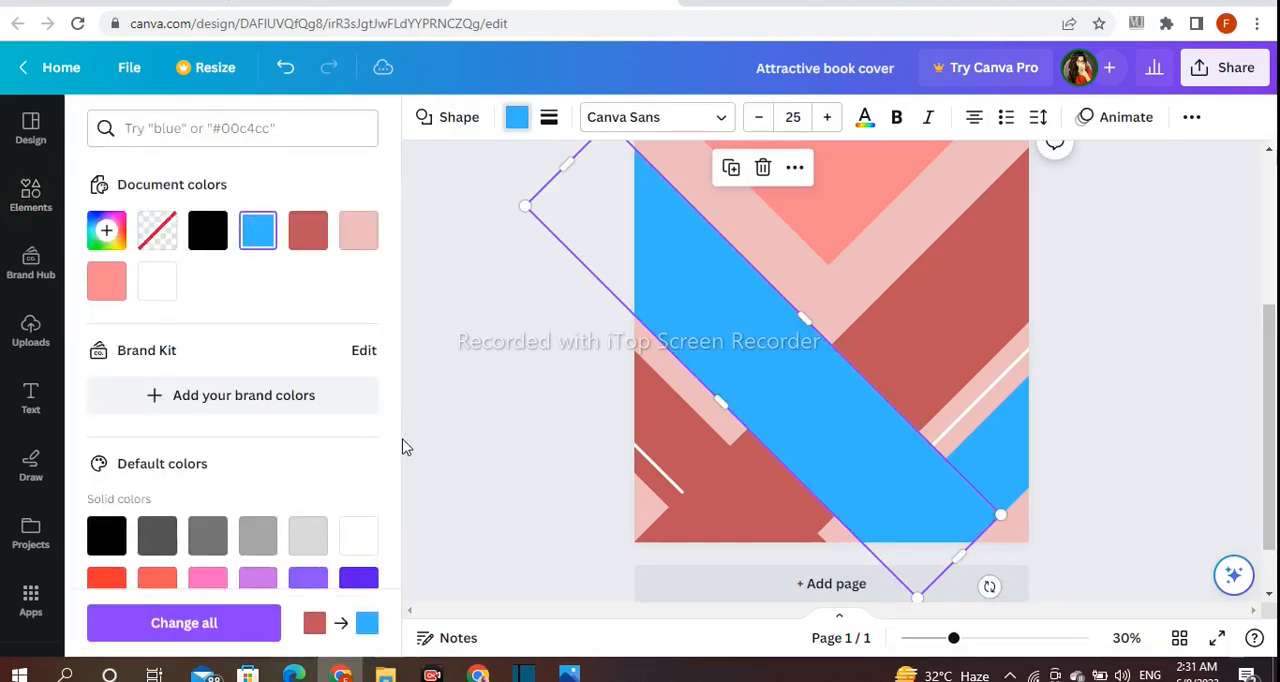
pyautogui.scroll(-1, 410, 446)
pyautogui.scroll(-3, 266, 423)
pyautogui.click(212, 365)
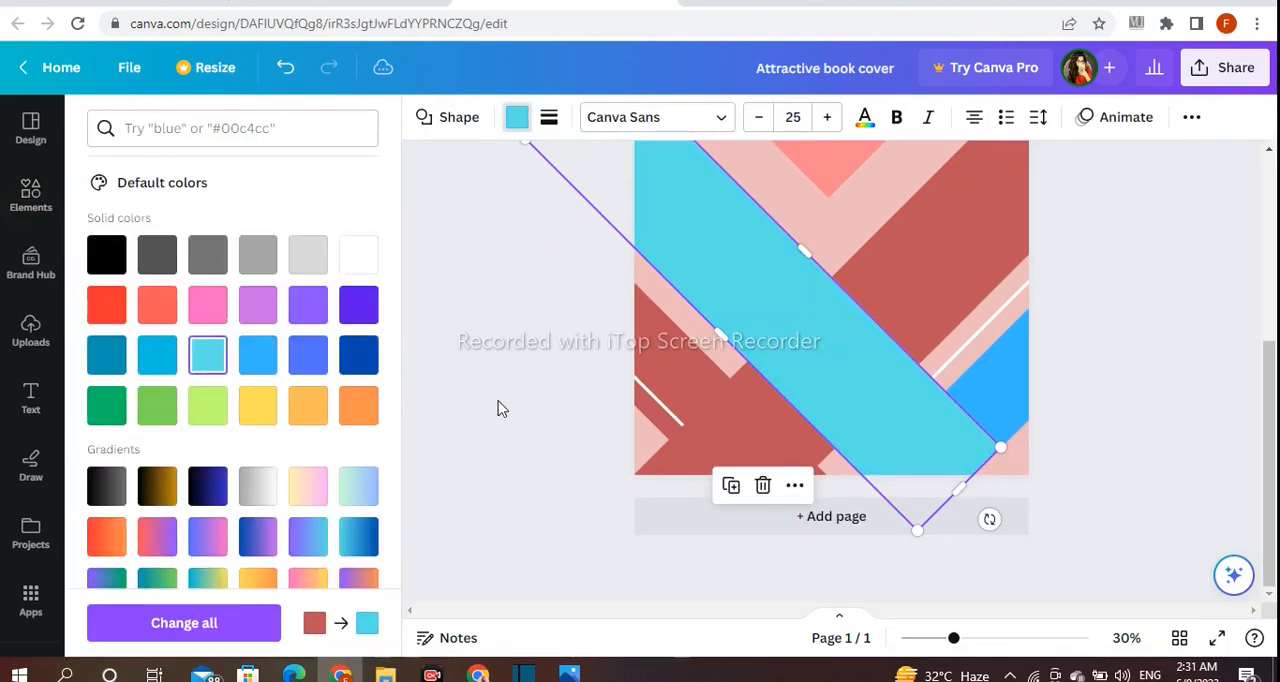
pyautogui.scroll(1, 500, 409)
pyautogui.press('Escape')
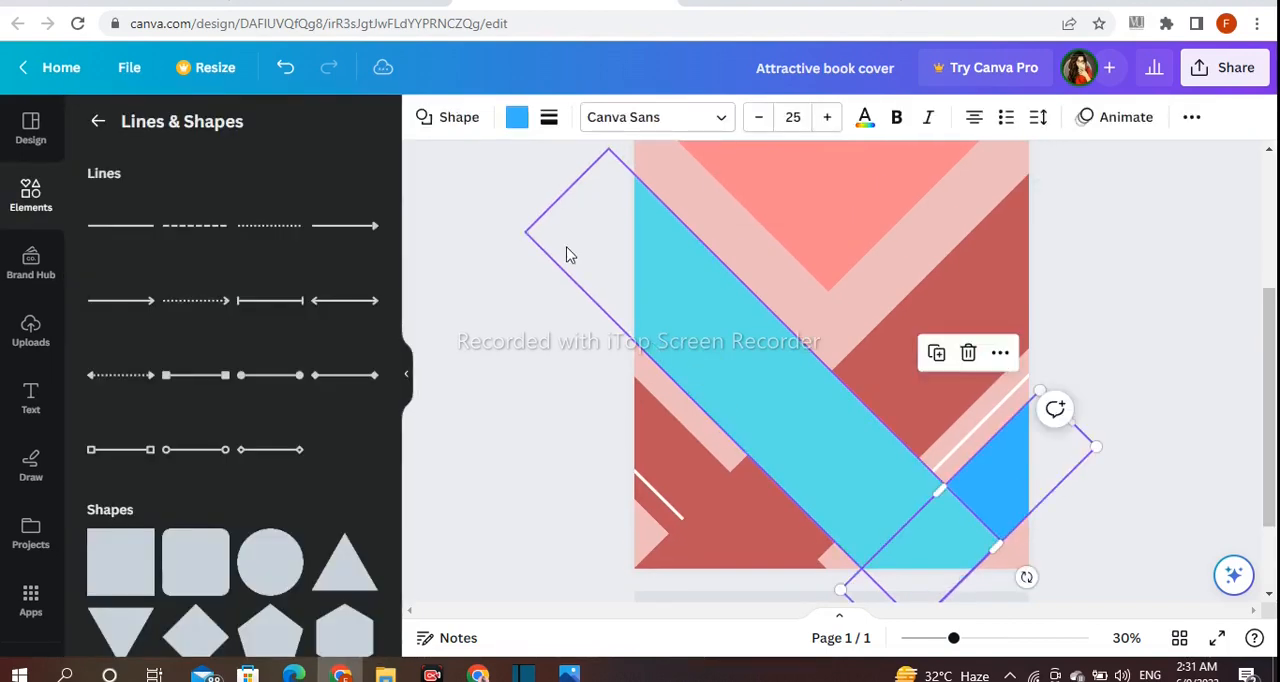
# Recolor the blue lower-right corner band with the same turquoise
pyautogui.click(516, 117)
pyautogui.scroll(-1, 211, 354)
pyautogui.click(211, 354)
pyautogui.press('Escape')
pyautogui.click(564, 397)
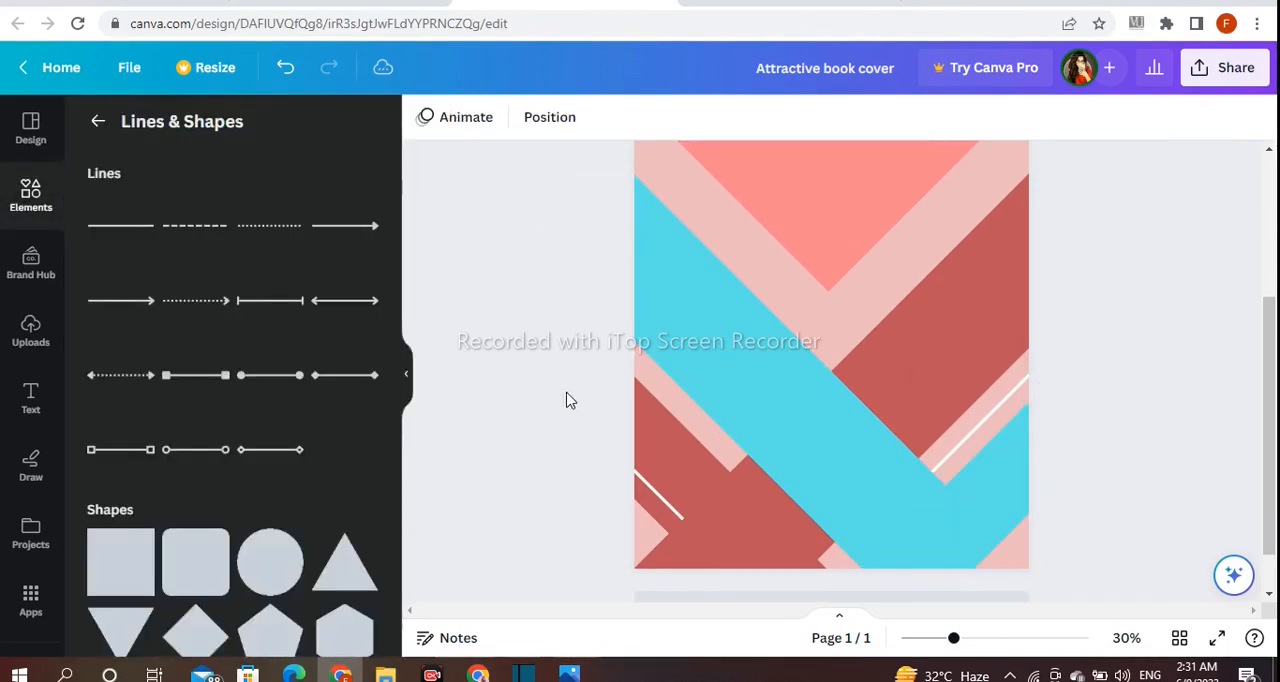
# Widen the long turquoise band and the wide red band toward the central shape, narrowing the pink gap below it
pyautogui.scroll(-1, 1114, 468)
pyautogui.scroll(1, 1117, 469)
pyautogui.click(826, 491)
pyautogui.moveTo(818, 396); pyautogui.dragTo(821, 366)
pyautogui.click(892, 367)
pyautogui.click(866, 364)
pyautogui.click(873, 383)
pyautogui.click(817, 366)
pyautogui.click(1088, 378)
# Duplicate the short white line at the lower left, place the copy along the turquoise band's lower edge, and extend it to the page's bottom
pyautogui.scroll(-1, 1080, 385)
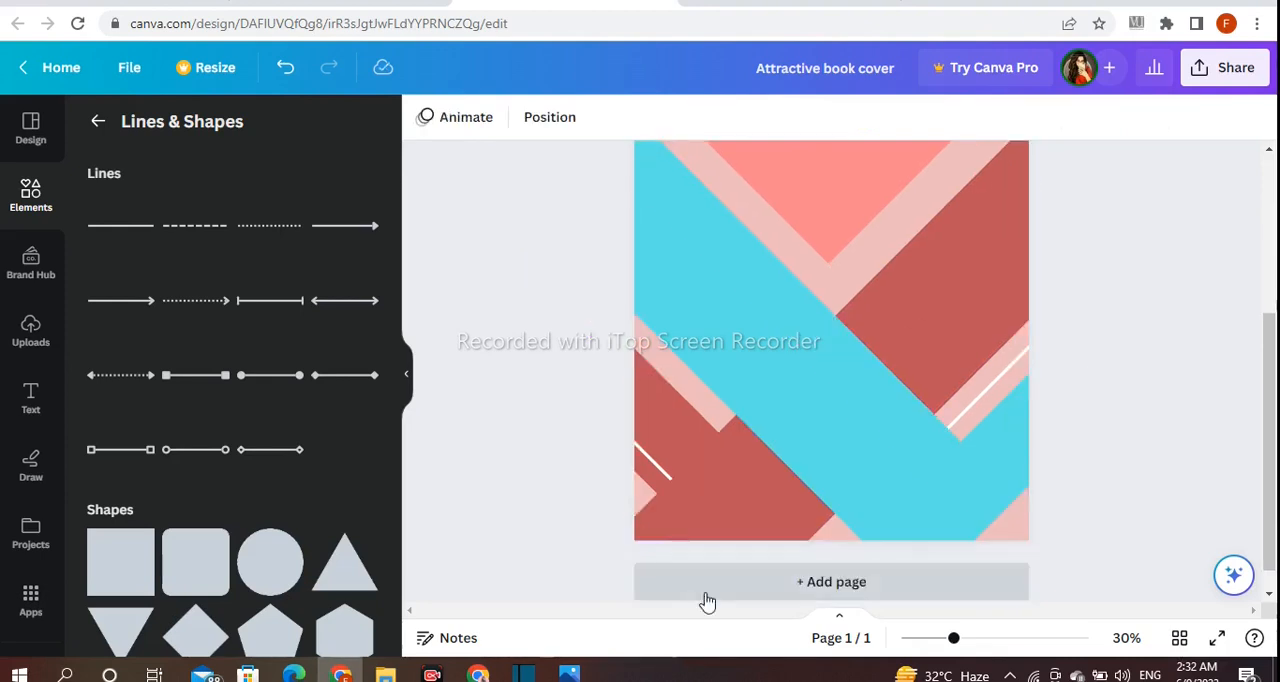
pyautogui.click(658, 473)
pyautogui.click(641, 373)
pyautogui.moveTo(634, 506); pyautogui.dragTo(685, 441)
pyautogui.moveTo(775, 468); pyautogui.dragTo(866, 549)
pyautogui.click(1126, 486)
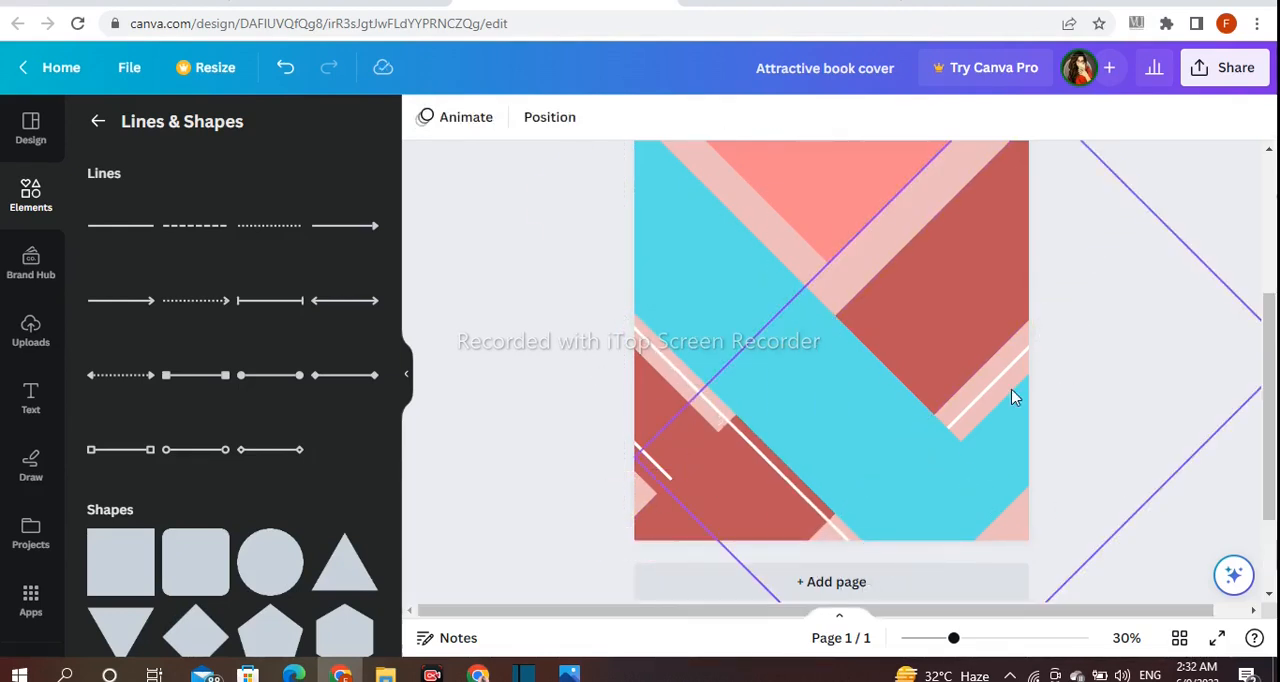
# Duplicate the long white line inside the turquoise band near its upper edge, and size it to end at the band's lower-right end
pyautogui.scroll(2, 1086, 428)
pyautogui.click(705, 506)
pyautogui.click(713, 424)
pyautogui.moveTo(728, 580); pyautogui.dragTo(711, 394)
pyautogui.moveTo(851, 457); pyautogui.dragTo(1037, 630)
pyautogui.scroll(-1, 1060, 520)
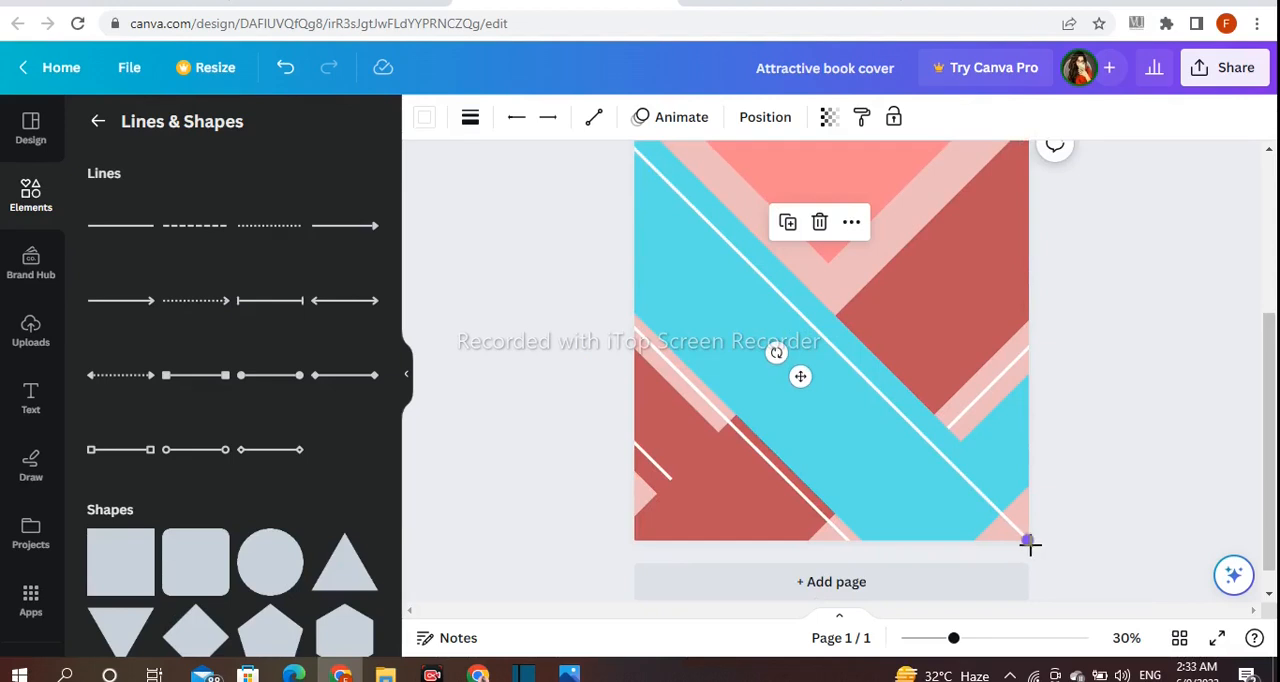
pyautogui.moveTo(1030, 541); pyautogui.dragTo(1000, 515)
pyautogui.moveTo(760, 341); pyautogui.dragTo(748, 354)
pyautogui.click(1105, 364)
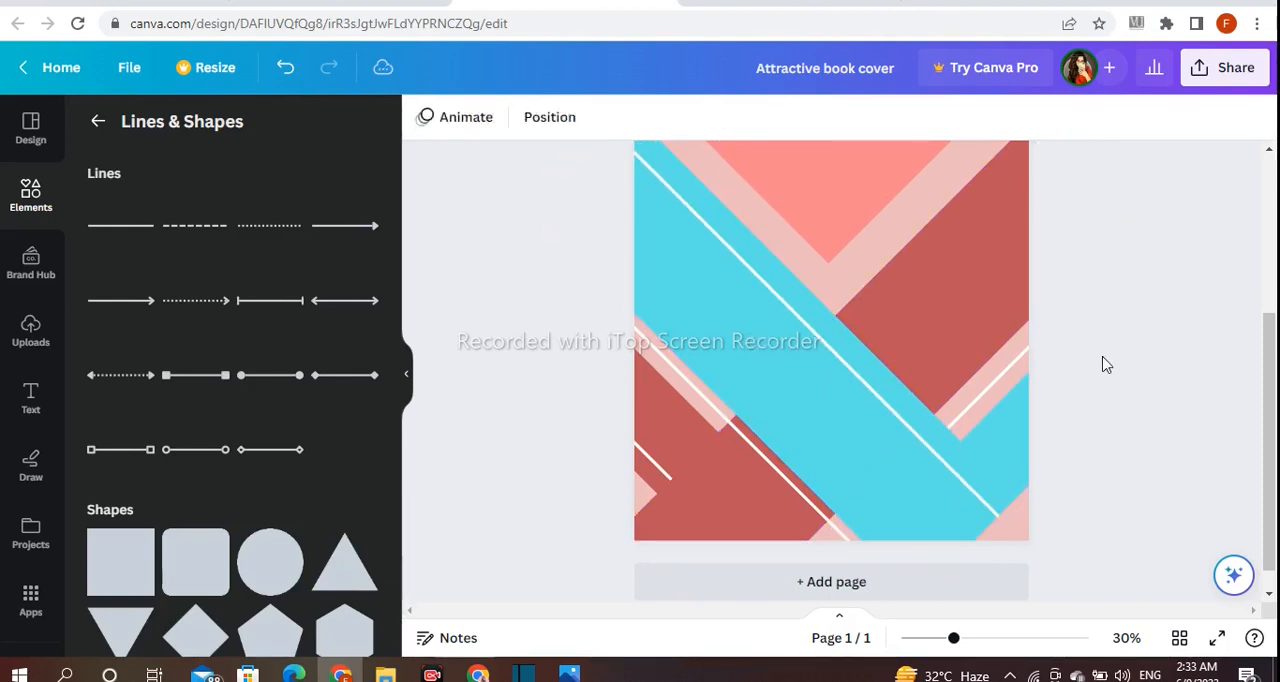
pyautogui.scroll(5, 1115, 452)
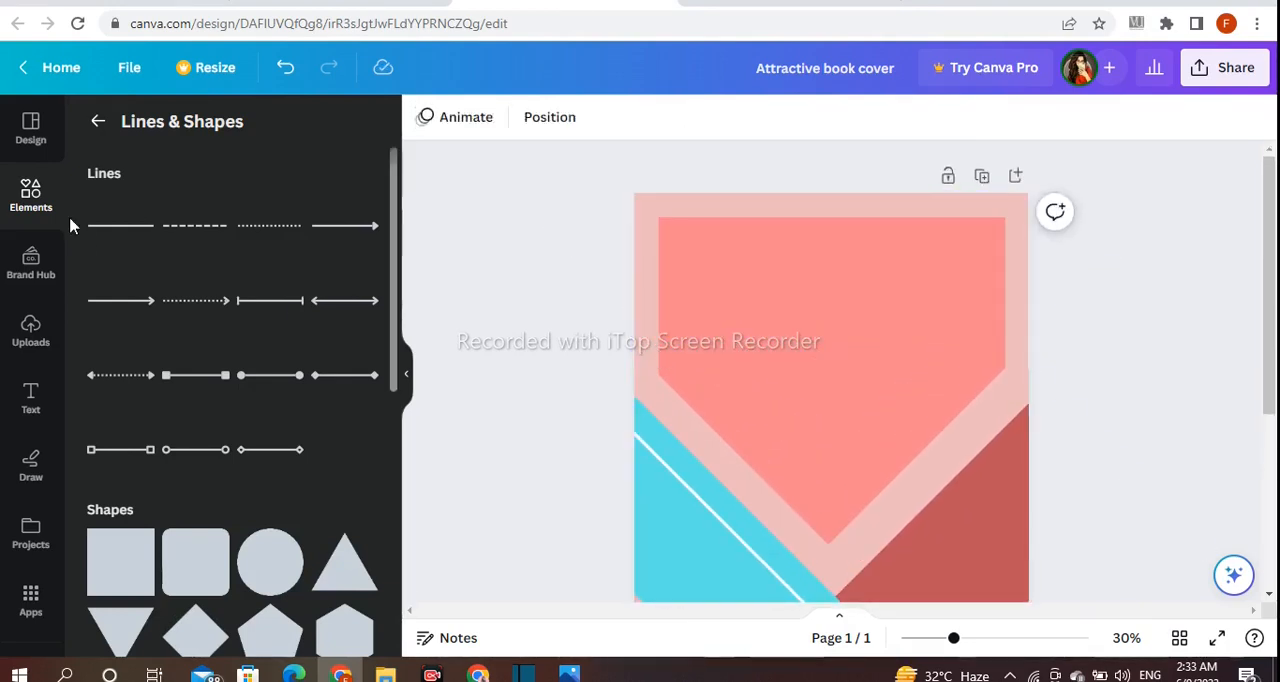
# Add a thin white line, turn it vertical, place it inside the central shape near its right edge, and extend its lower end slightly
pyautogui.click(116, 232)
pyautogui.moveTo(849, 549); pyautogui.dragTo(1016, 418)
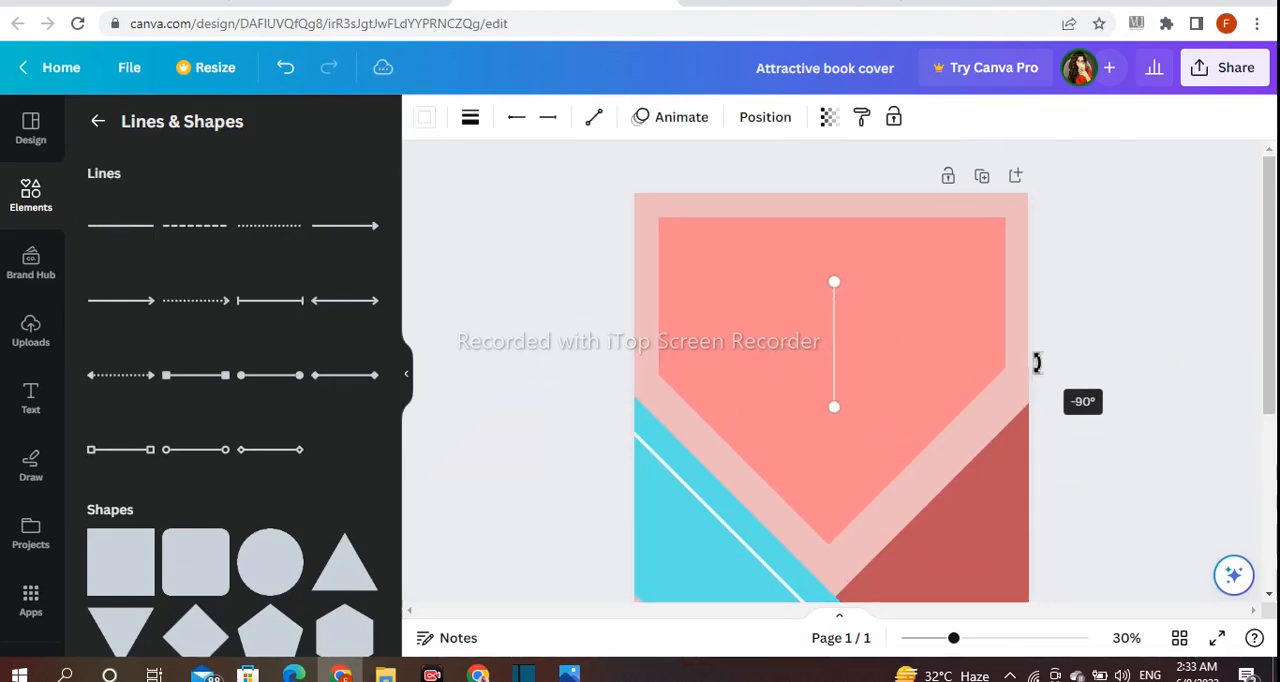
pyautogui.moveTo(1037, 363); pyautogui.dragTo(1036, 363)
pyautogui.moveTo(875, 326); pyautogui.dragTo(1030, 276)
pyautogui.click(1134, 271)
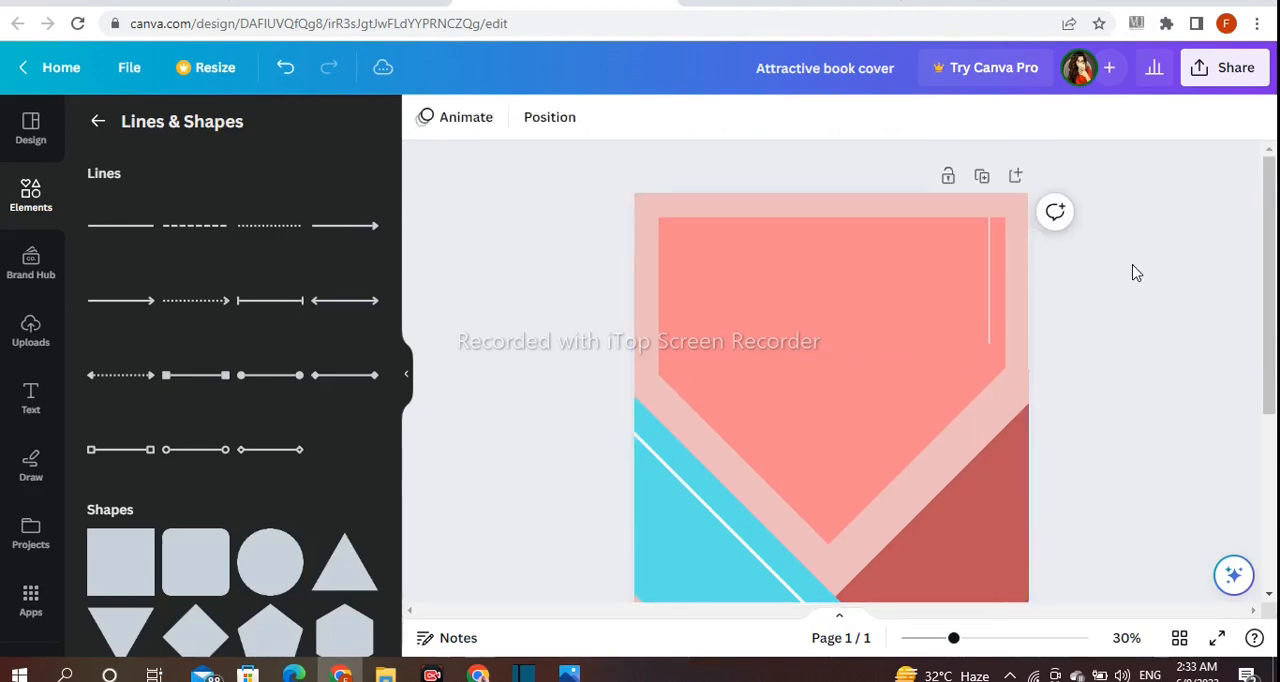
pyautogui.click(988, 316)
pyautogui.moveTo(988, 345); pyautogui.dragTo(988, 355)
pyautogui.click(1116, 327)
# Duplicate the thin vertical line and angle the copy parallel to the central shape's lower-right edge, stretching it down near the tip
pyautogui.click(989, 308)
pyautogui.click(956, 168)
pyautogui.moveTo(1038, 274); pyautogui.dragTo(979, 425)
pyautogui.moveTo(887, 459); pyautogui.dragTo(821, 540)
pyautogui.click(1123, 452)
# Duplicate the thick white line in the turquoise band and stand the copy upright beside the thin vertical line in the central shape
pyautogui.click(721, 536)
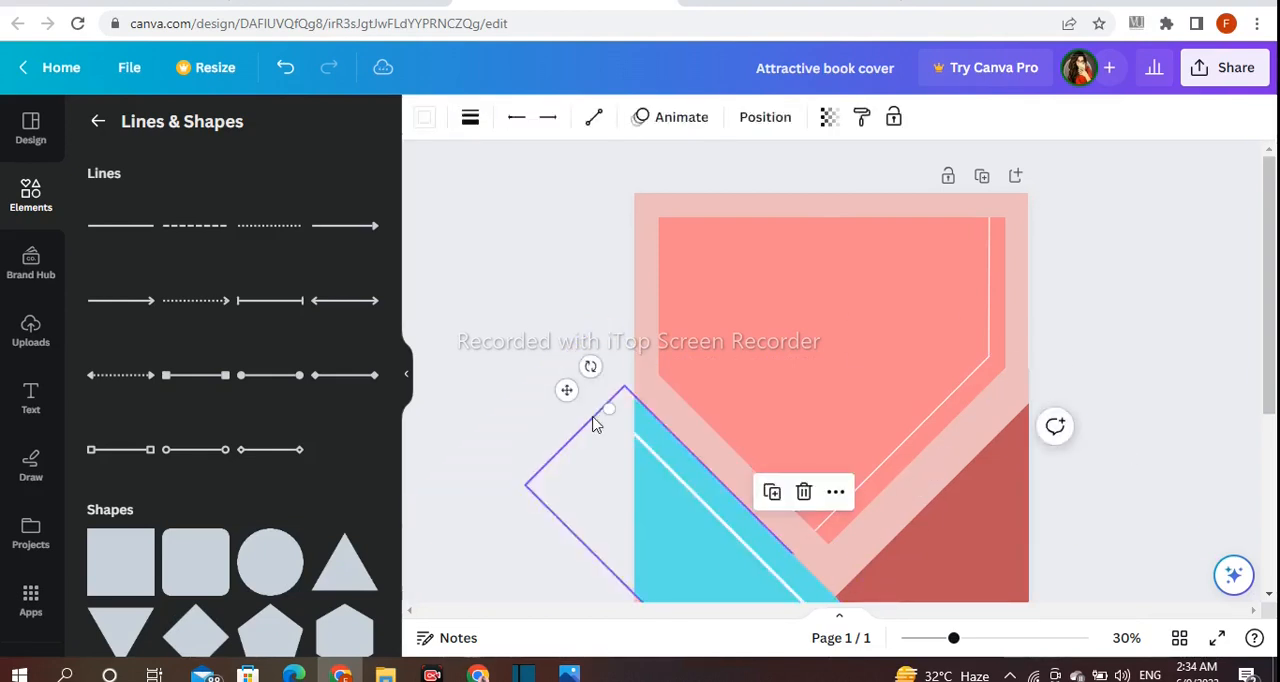
pyautogui.moveTo(571, 400); pyautogui.dragTo(965, 508)
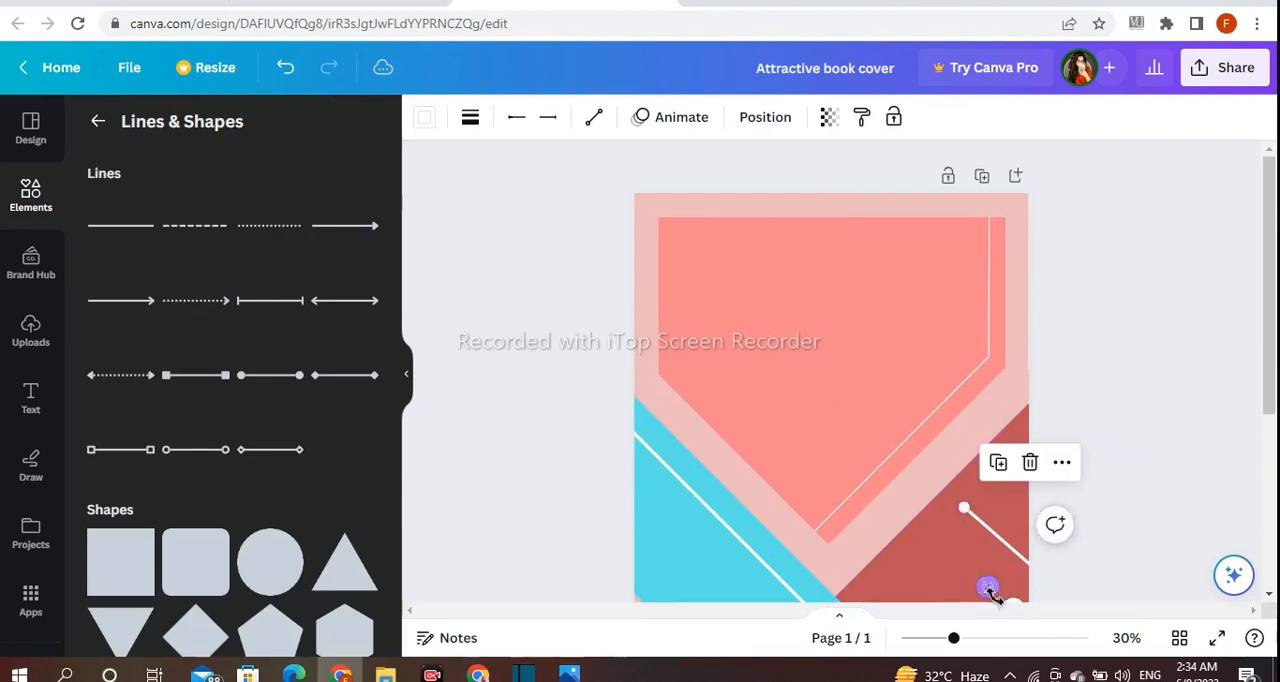
pyautogui.moveTo(996, 548); pyautogui.dragTo(771, 318)
pyautogui.moveTo(834, 343); pyautogui.dragTo(925, 326)
pyautogui.moveTo(969, 392); pyautogui.dragTo(971, 342)
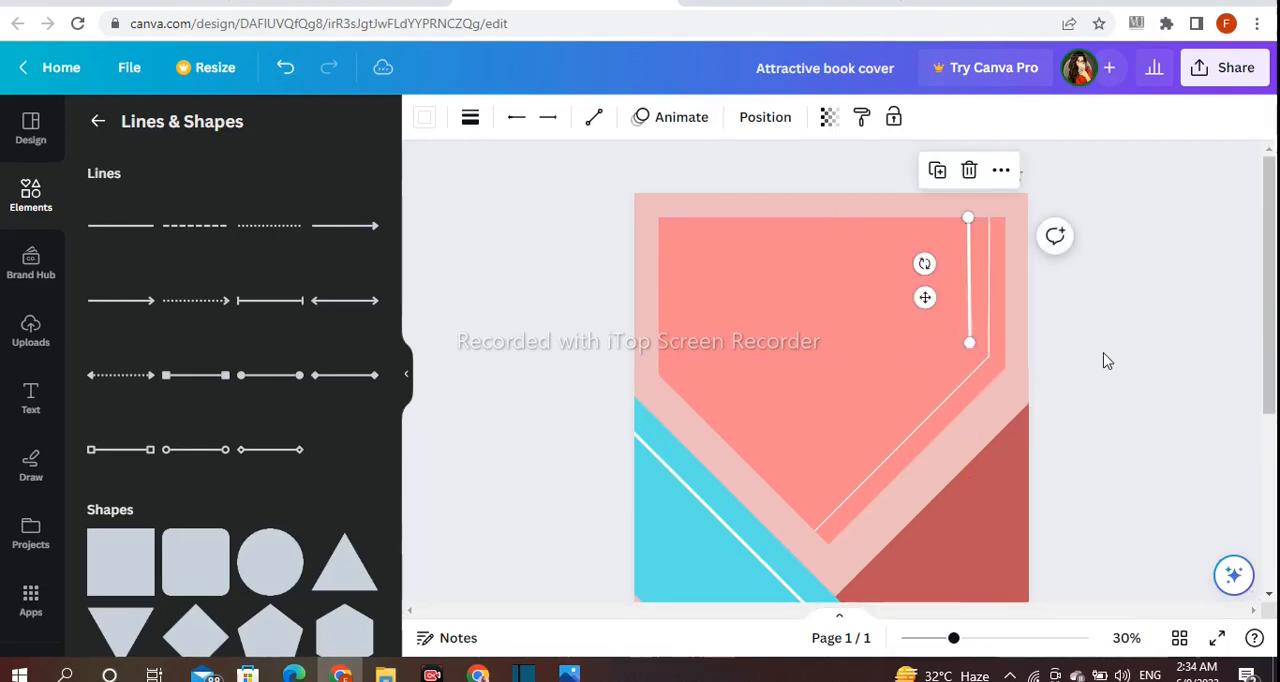
# Duplicate the thick vertical line and angle the copy from its lower end, parallel to the thin diagonal line, toward the shape's tip
pyautogui.click(938, 176)
pyautogui.moveTo(926, 300); pyautogui.dragTo(883, 369)
pyautogui.moveTo(879, 432); pyautogui.dragTo(792, 511)
pyautogui.moveTo(861, 378); pyautogui.dragTo(855, 378)
pyautogui.click(1090, 374)
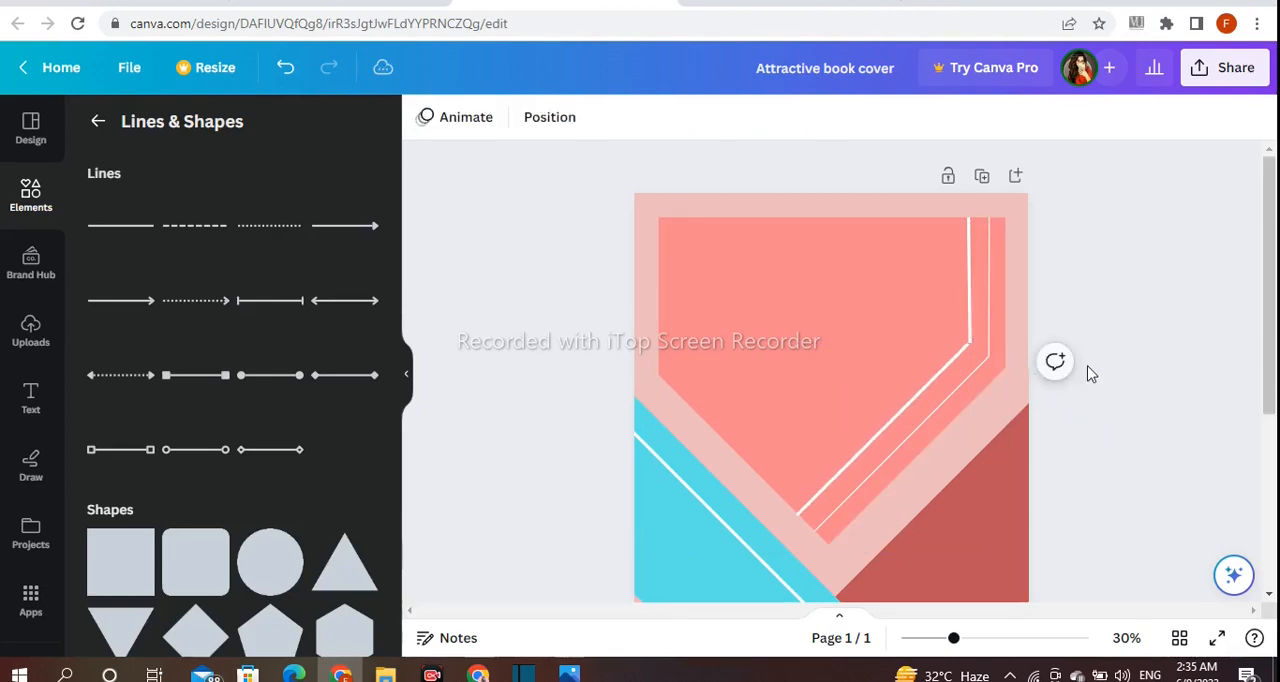
pyautogui.click(880, 432)
pyautogui.moveTo(837, 408); pyautogui.dragTo(834, 411)
pyautogui.click(1177, 275)
# Search the elements for "shadow" and show only the graphics
pyautogui.scroll(-1, 1177, 277)
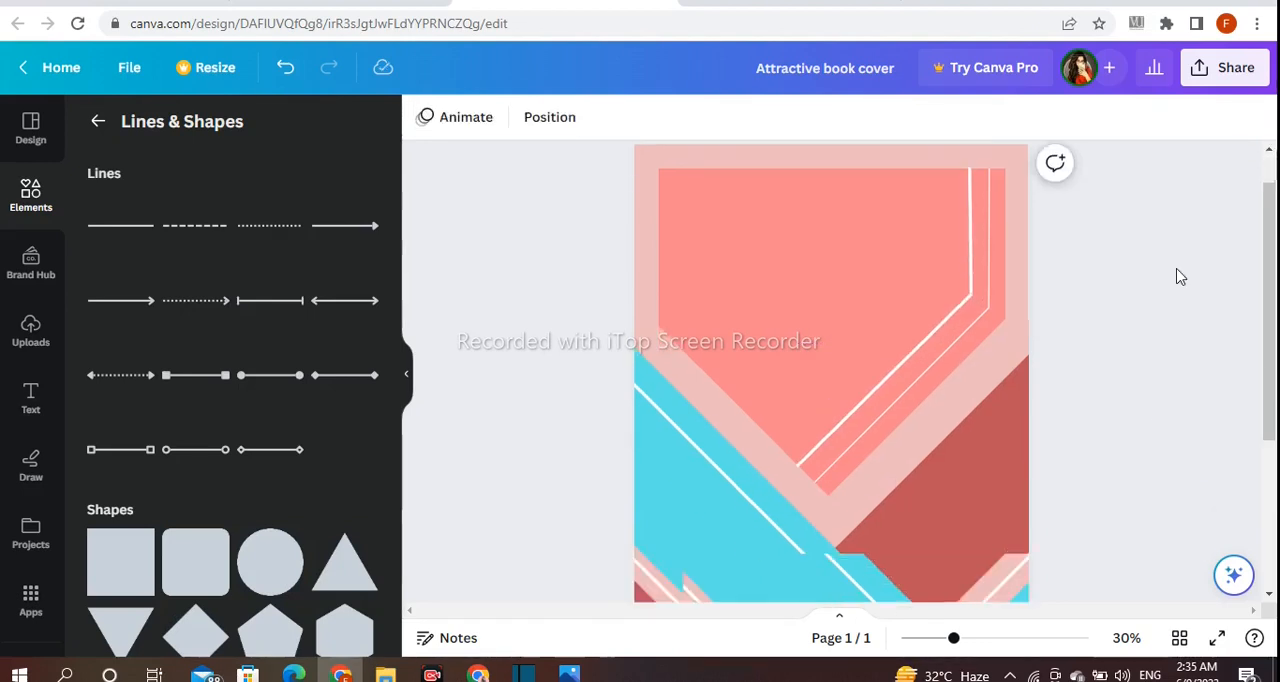
pyautogui.scroll(-4, 1177, 277)
pyautogui.click(98, 125)
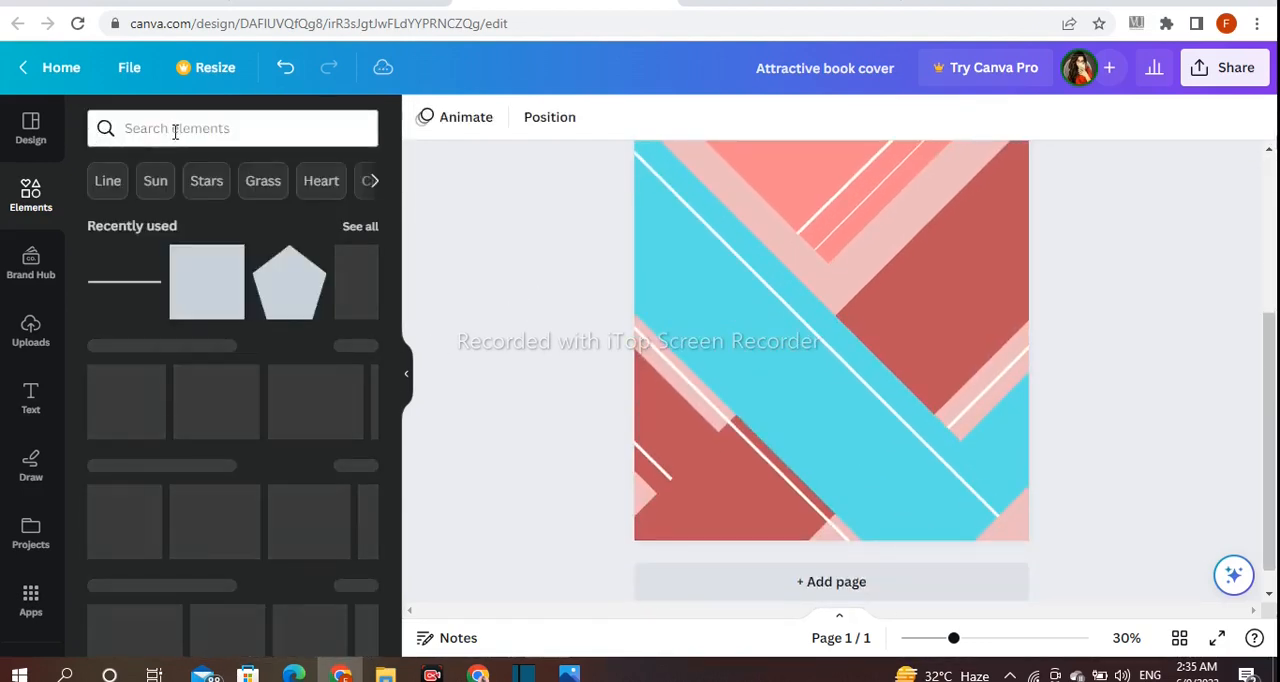
pyautogui.click(174, 128)
pyautogui.write('shadow')
pyautogui.press('Return')
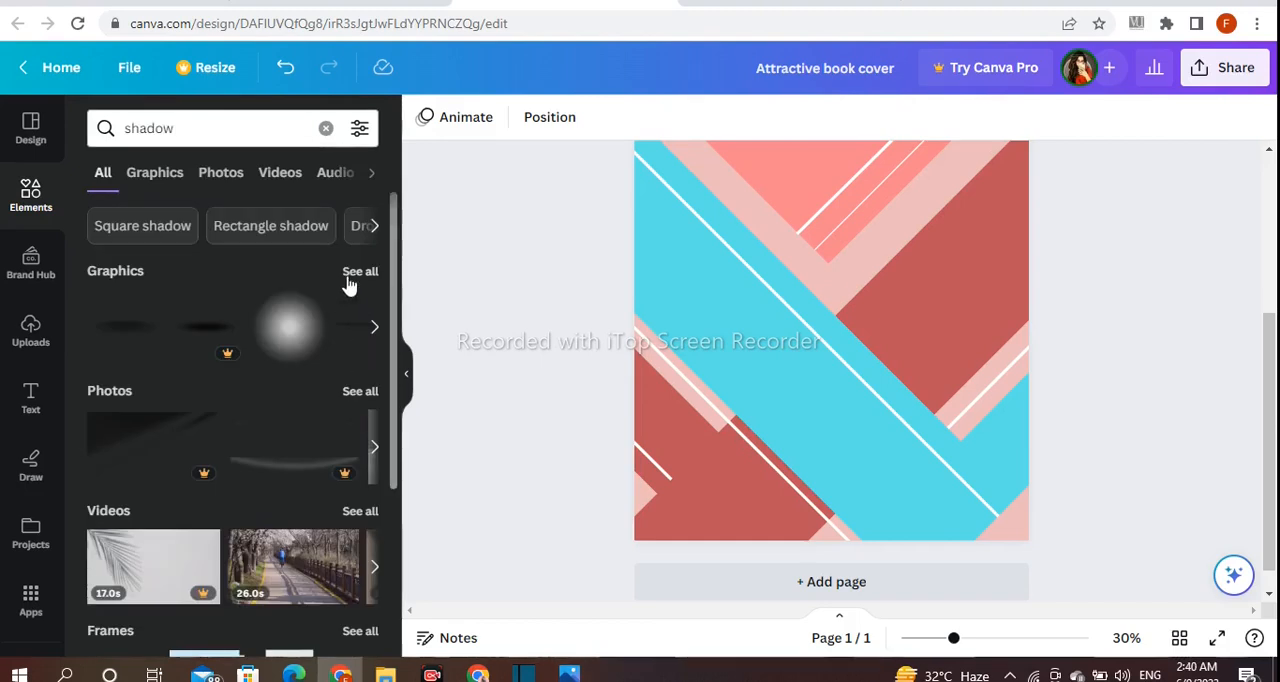
pyautogui.click(350, 282)
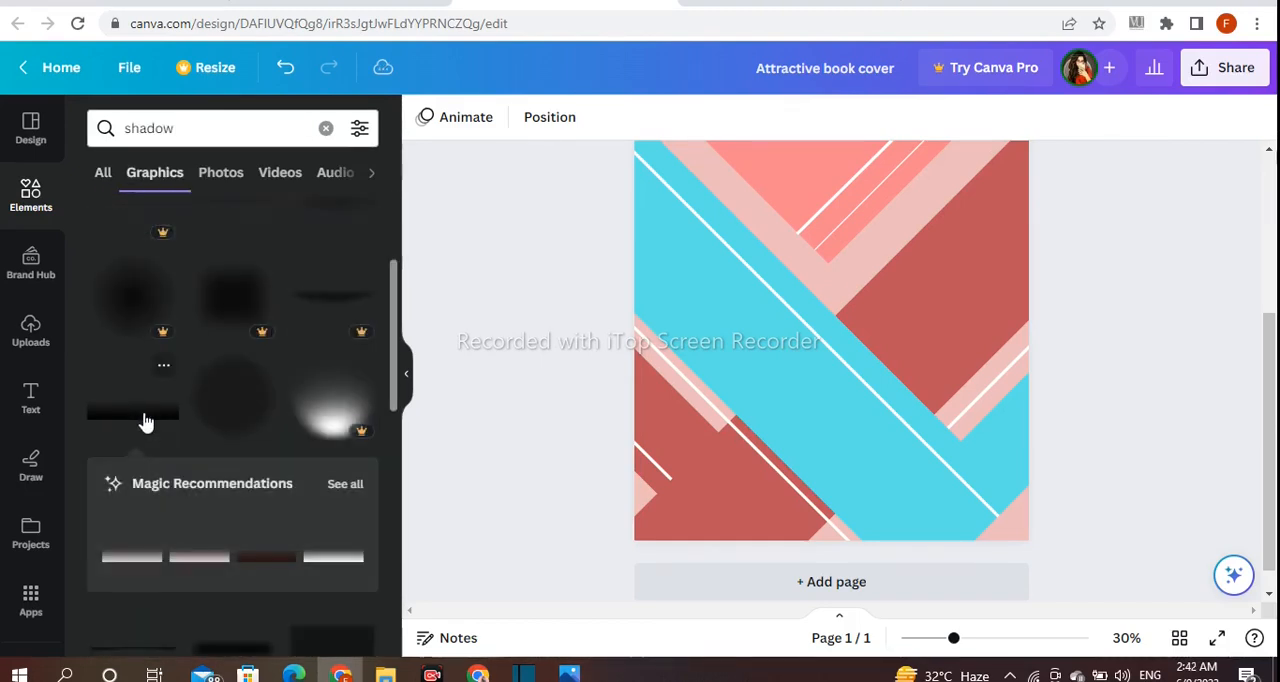
# Add the black gradient shadow, rotate it along the turquoise band's upper edge, and size it to the width of the wide red band
pyautogui.moveTo(144, 422); pyautogui.dragTo(849, 322)
pyautogui.moveTo(849, 405); pyautogui.dragTo(749, 423)
pyautogui.moveTo(832, 339); pyautogui.dragTo(894, 363)
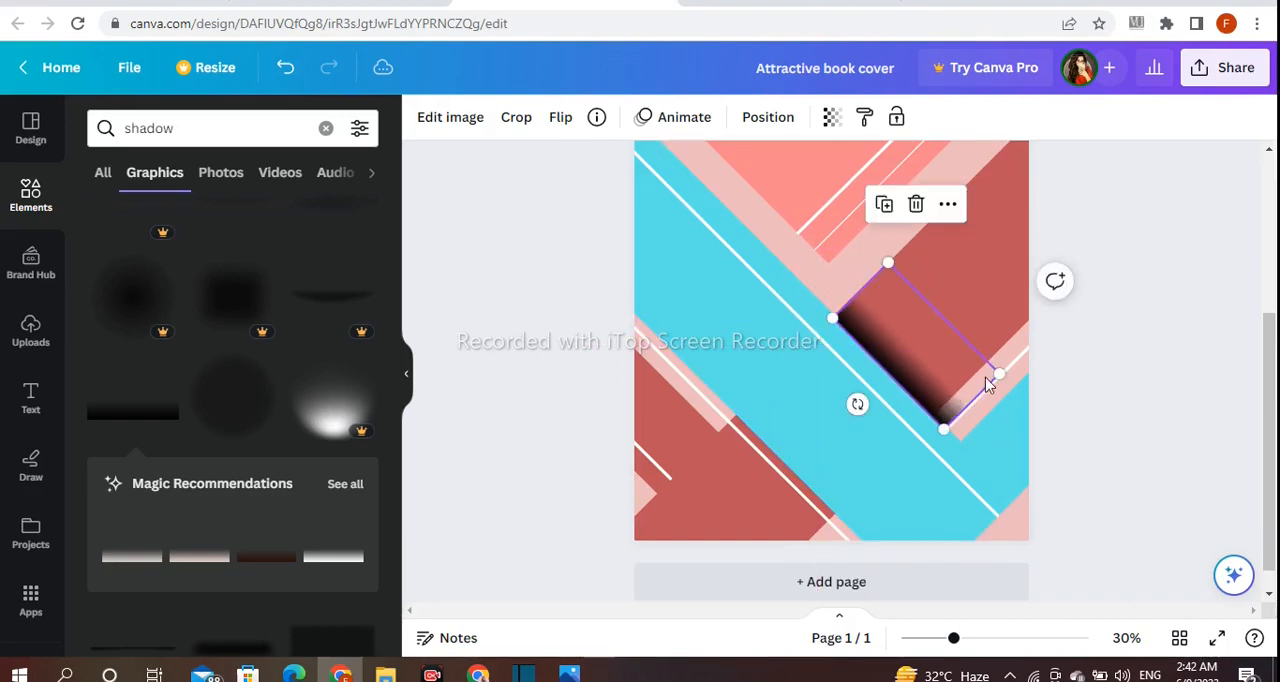
pyautogui.moveTo(1001, 376); pyautogui.dragTo(980, 370)
pyautogui.click(1151, 307)
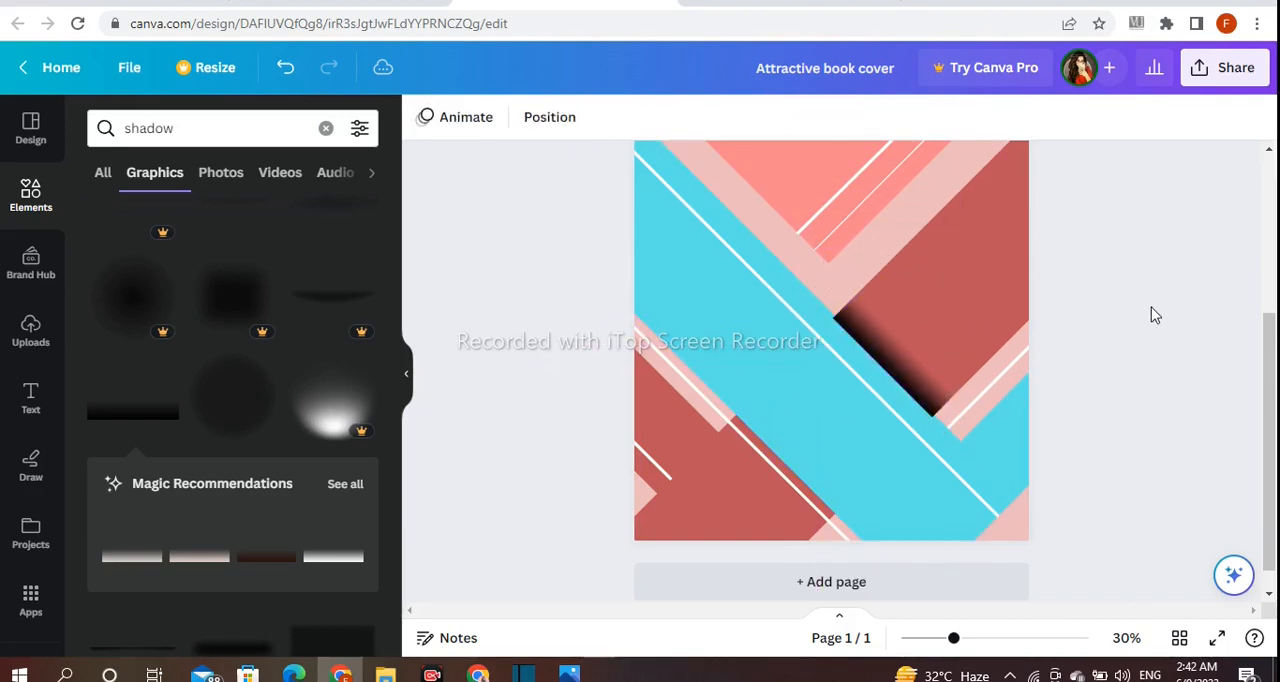
# Set the transparency of the shadow on the wide red band to about 76
pyautogui.click(937, 403)
pyautogui.click(831, 117)
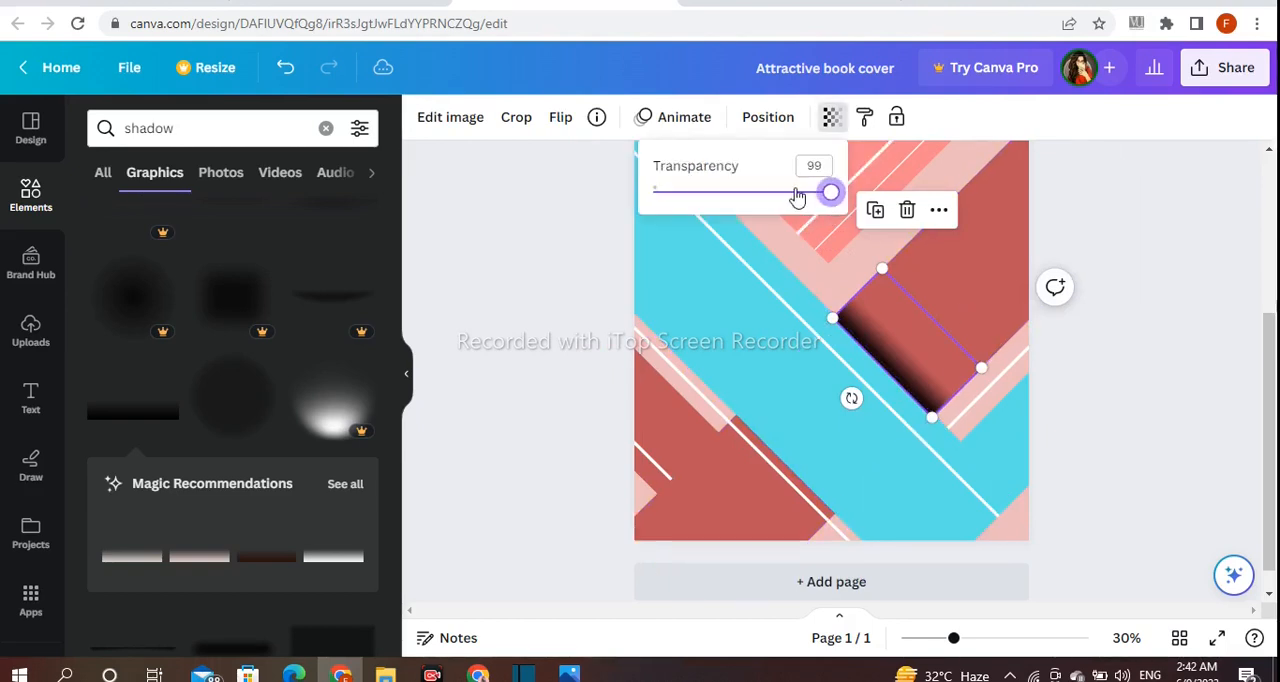
pyautogui.moveTo(808, 196); pyautogui.dragTo(778, 197)
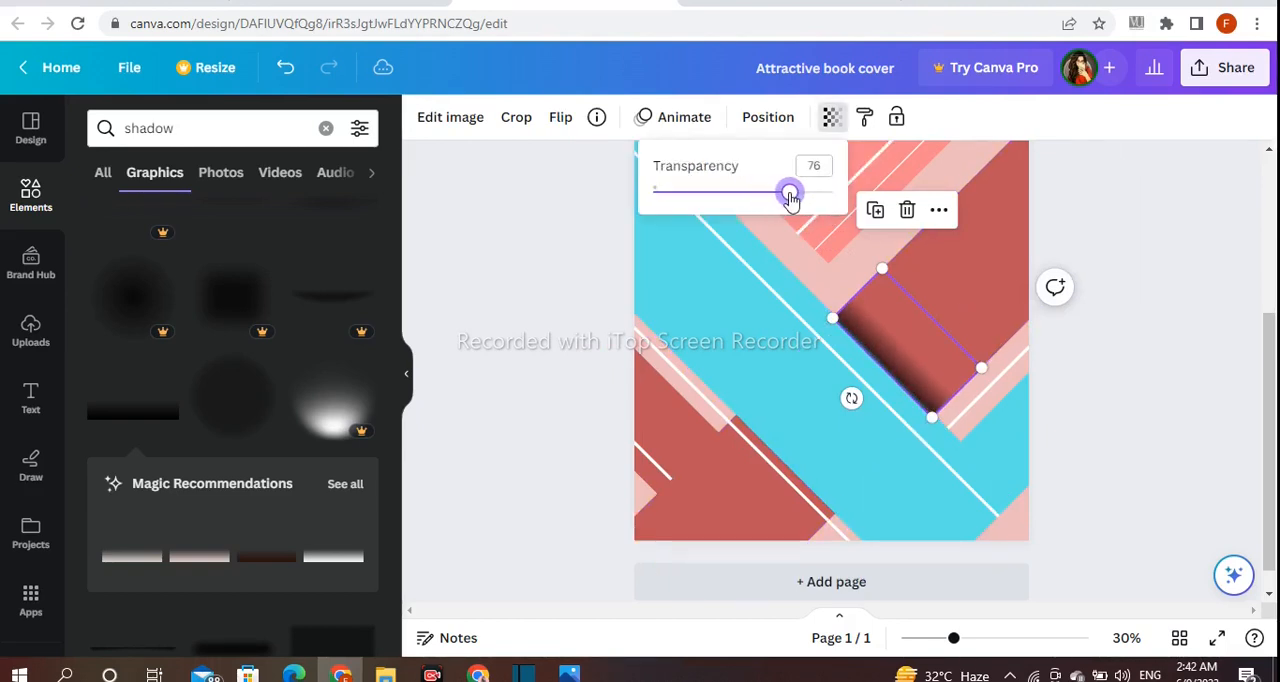
pyautogui.click(1143, 271)
pyautogui.click(1143, 271)
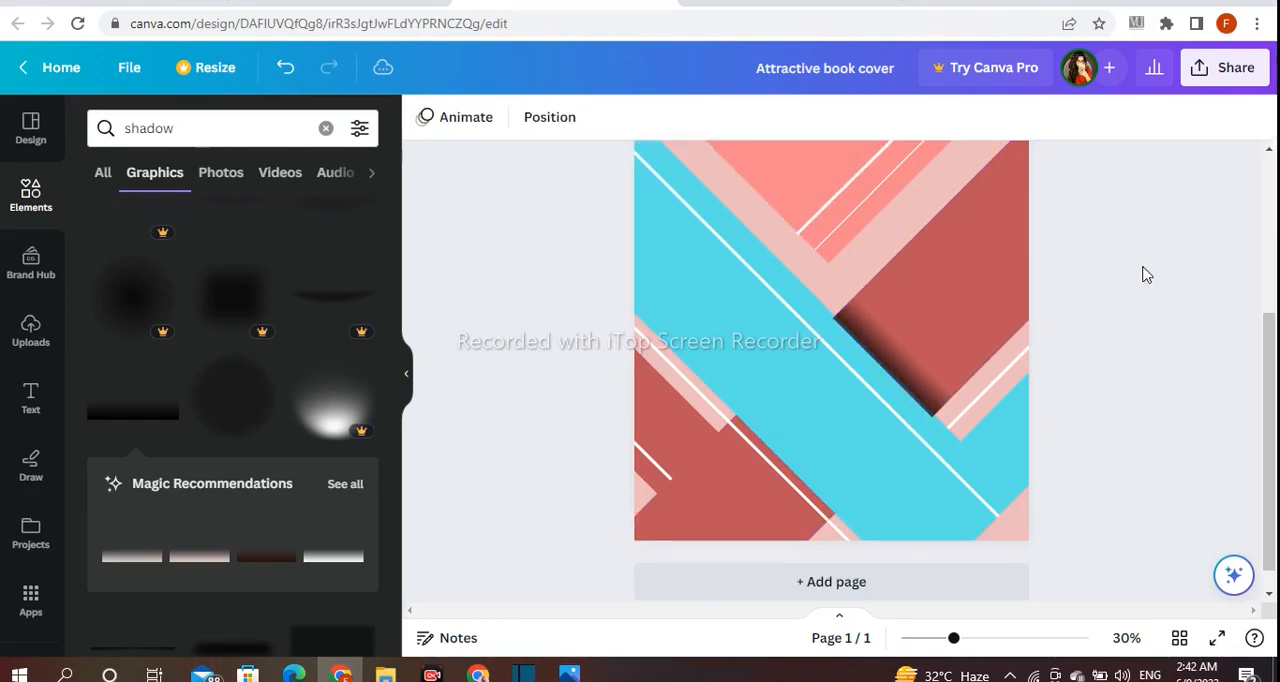
# Duplicate the shadow and fit the copy onto the turquoise corner band at the lower right, sized about 294 by 147
pyautogui.click(885, 336)
pyautogui.click(873, 213)
pyautogui.moveTo(908, 357); pyautogui.dragTo(988, 420)
pyautogui.click(1120, 423)
pyautogui.click(1004, 455)
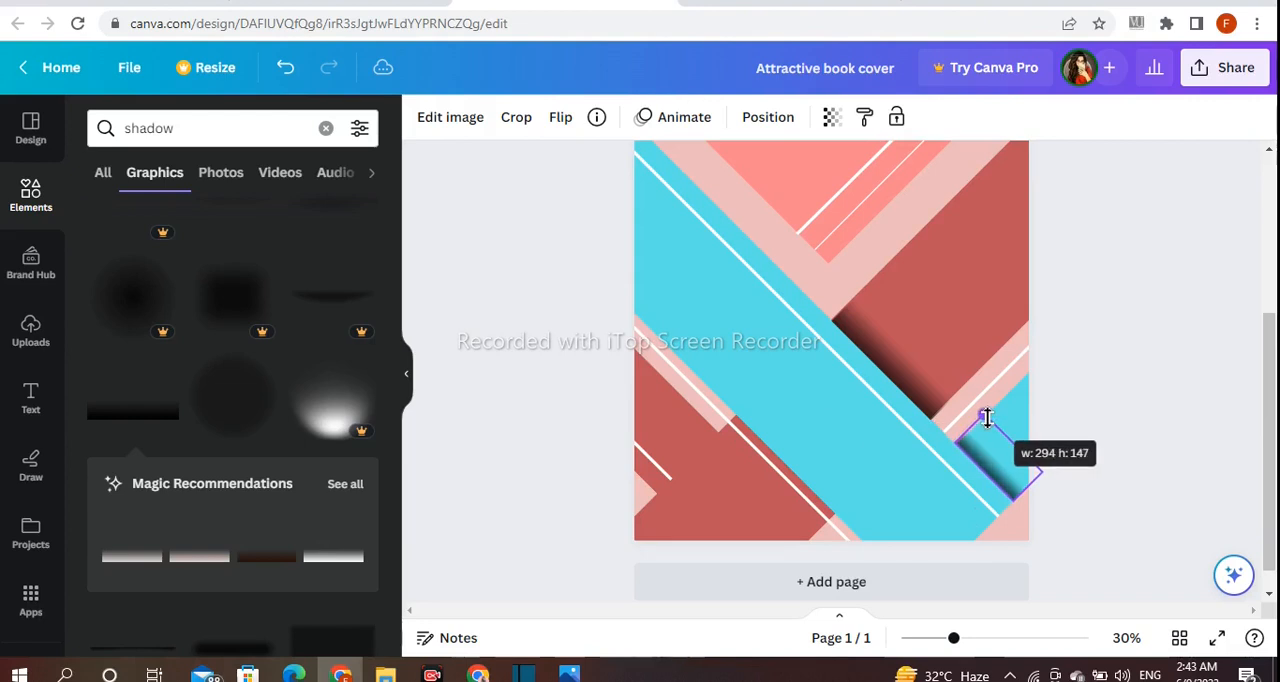
pyautogui.moveTo(987, 418); pyautogui.dragTo(985, 414)
pyautogui.moveTo(1013, 462); pyautogui.dragTo(1015, 461)
pyautogui.click(1112, 485)
# Set the transparency of the shadow on the turquoise corner band to 50
pyautogui.click(986, 470)
pyautogui.click(1078, 485)
pyautogui.click(994, 477)
pyautogui.click(831, 117)
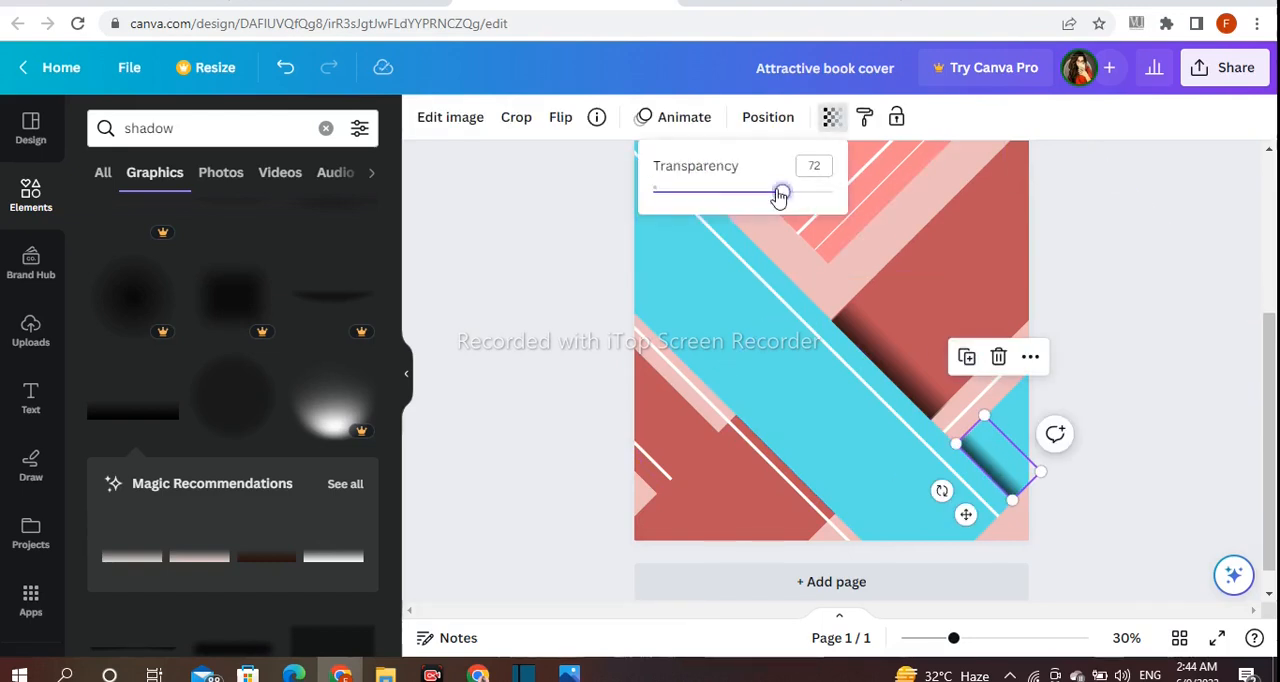
pyautogui.click(1172, 243)
# Duplicate the small shadow and fit the copy across the short red band at the lower left, its dark edge facing lower right
pyautogui.click(994, 477)
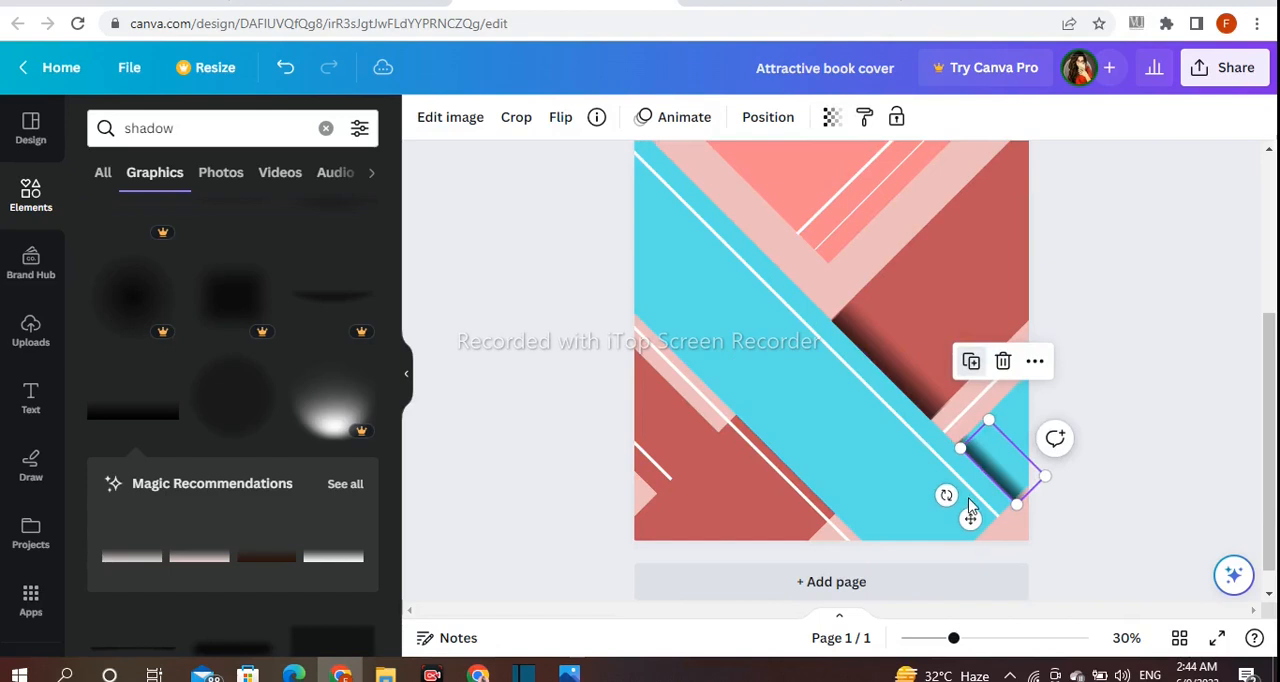
pyautogui.moveTo(994, 477); pyautogui.dragTo(662, 438)
pyautogui.moveTo(663, 500); pyautogui.dragTo(733, 532)
pyautogui.moveTo(750, 532); pyautogui.dragTo(750, 531)
pyautogui.moveTo(758, 484); pyautogui.dragTo(737, 483)
pyautogui.moveTo(632, 459); pyautogui.dragTo(629, 460)
pyautogui.click(568, 453)
pyautogui.click(670, 459)
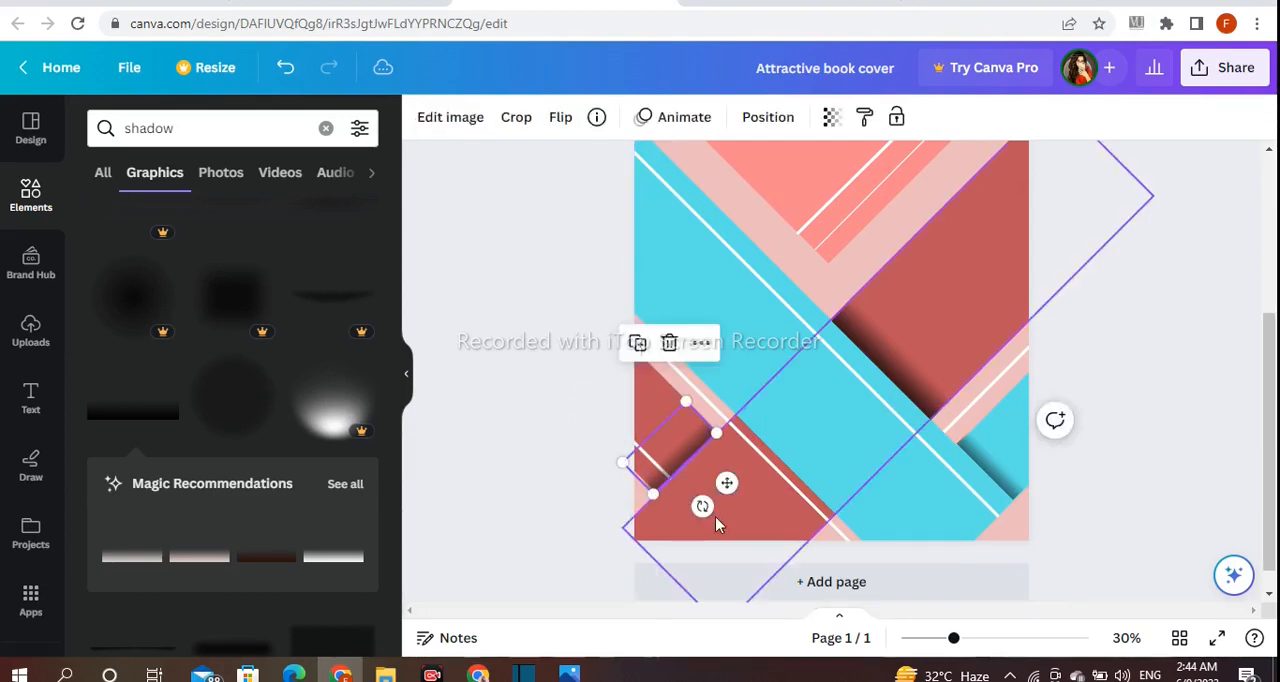
pyautogui.moveTo(702, 508); pyautogui.dragTo(728, 481)
pyautogui.click(551, 437)
pyautogui.click(694, 455)
pyautogui.click(590, 455)
# Duplicate the thick vertical line, turn the copy horizontal, widen it, and center it in the upper part of the central shape
pyautogui.scroll(3, 623, 491)
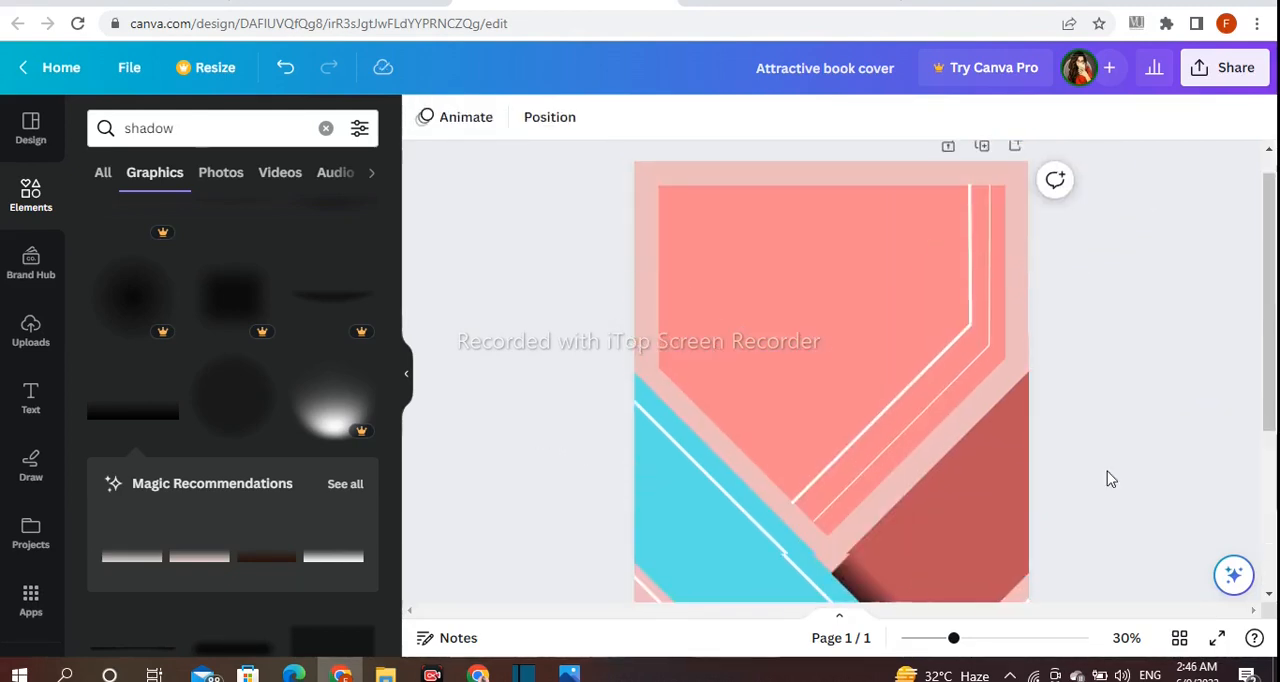
pyautogui.click(972, 317)
pyautogui.click(939, 375)
pyautogui.moveTo(931, 280); pyautogui.dragTo(836, 427)
pyautogui.moveTo(861, 327); pyautogui.dragTo(848, 341)
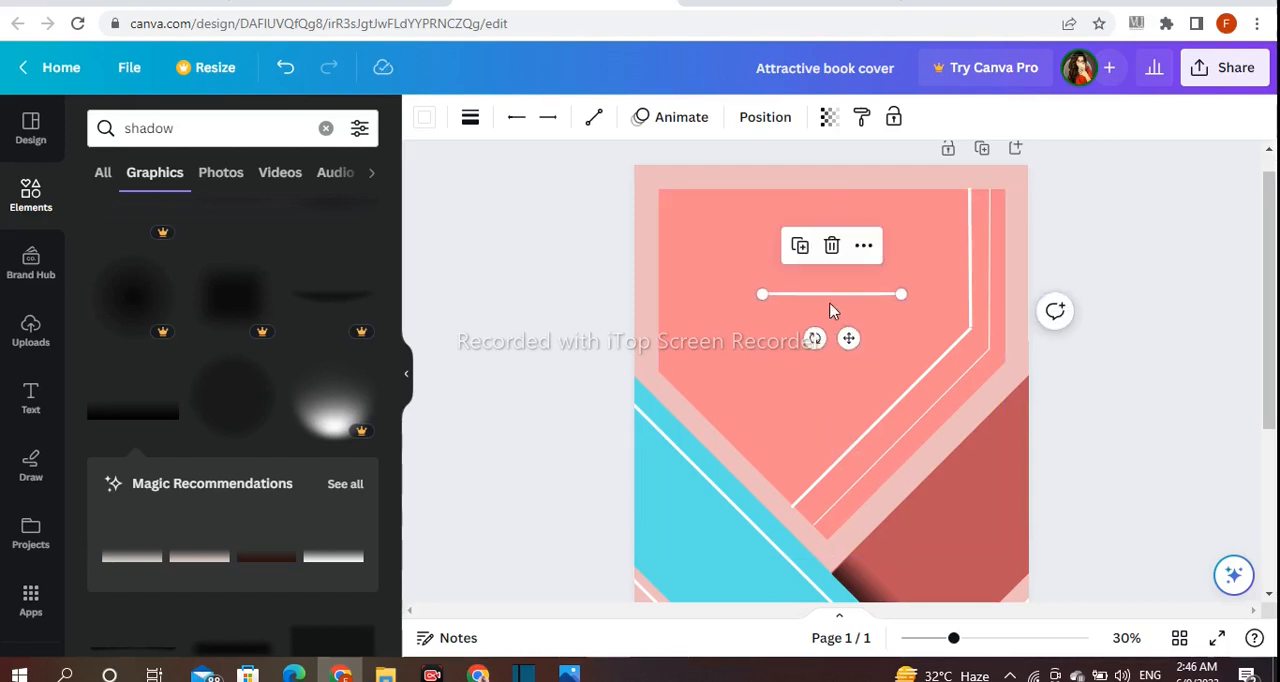
pyautogui.moveTo(763, 293); pyautogui.dragTo(716, 293)
pyautogui.moveTo(828, 340)
pyautogui.mouseDown()
pyautogui.moveTo(857, 331)
pyautogui.moveTo(853, 318)
pyautogui.moveTo(815, 325)
pyautogui.mouseUp()
pyautogui.click(1121, 250)
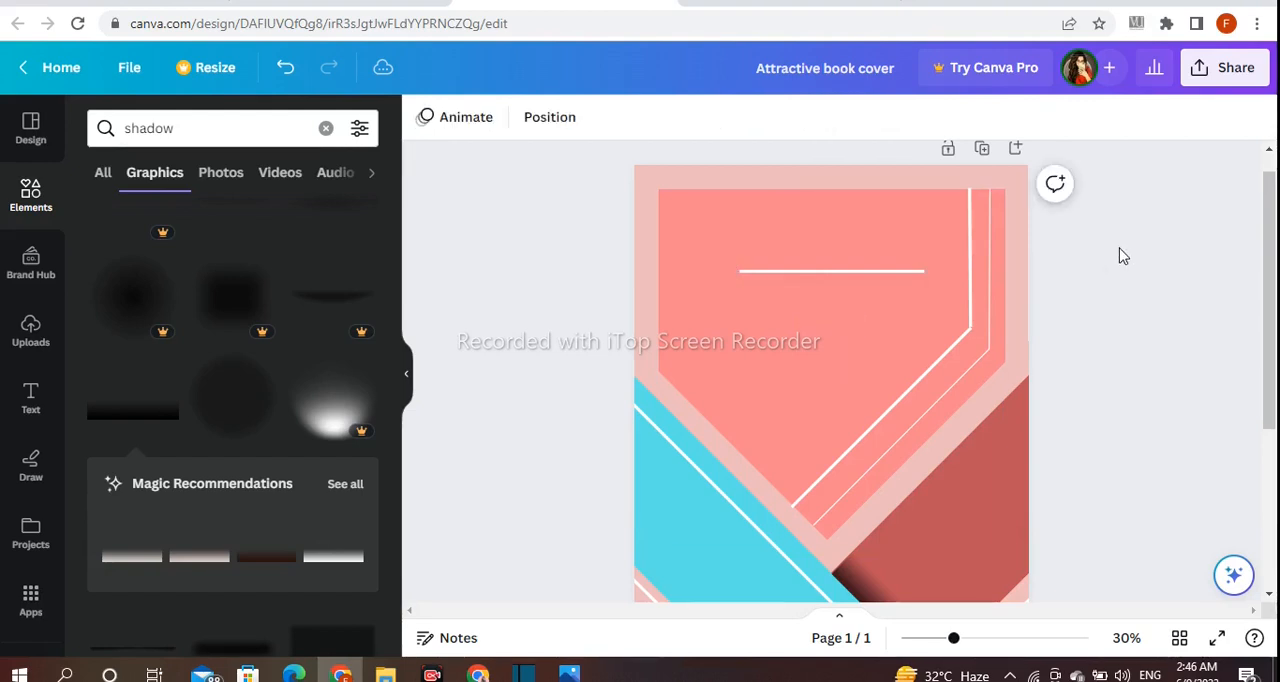
pyautogui.moveTo(770, 271); pyautogui.dragTo(770, 291)
pyautogui.click(1120, 314)
# Recolor the horizontal line with a slightly darker shade of the wide band's red
pyautogui.click(878, 308)
pyautogui.click(424, 117)
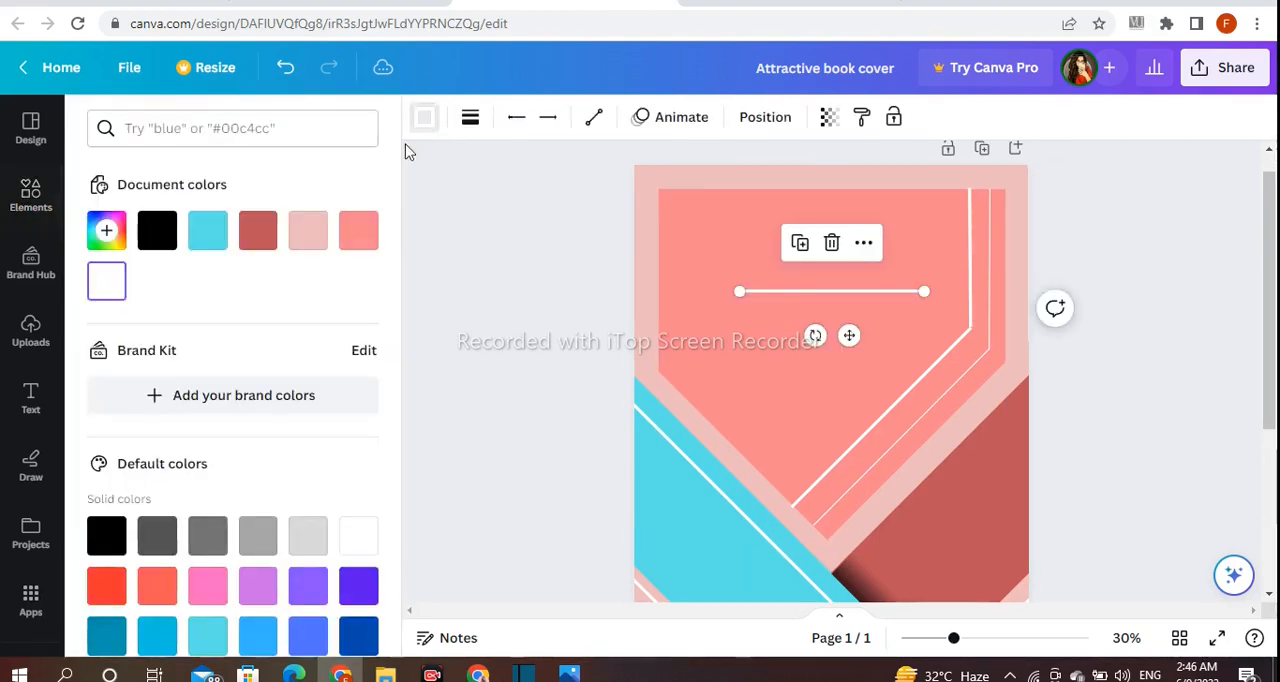
pyautogui.click(258, 238)
pyautogui.click(106, 230)
pyautogui.moveTo(249, 300); pyautogui.dragTo(249, 318)
pyautogui.click(471, 289)
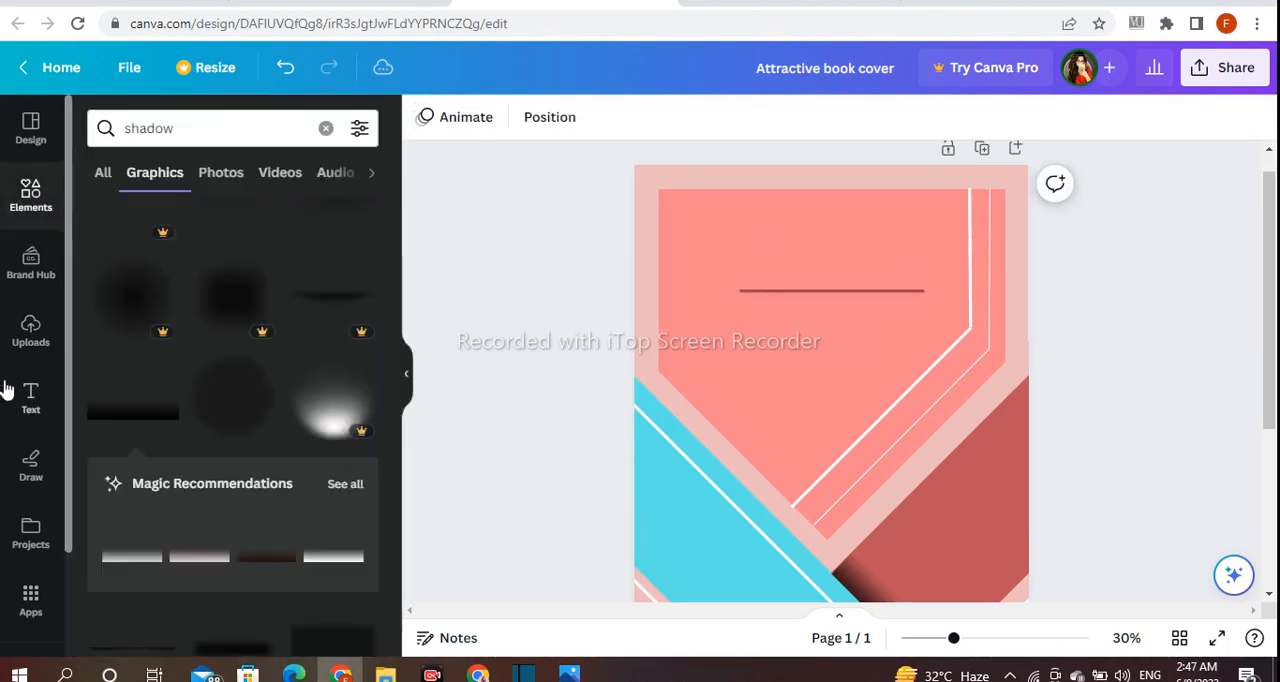
# Add a heading reading "BOOK COVER" on two lines
pyautogui.click(29, 397)
pyautogui.click(275, 362)
pyautogui.press('BackSpace')
pyautogui.write('BOOK')
pyautogui.press('Return')
pyautogui.write('COVER')
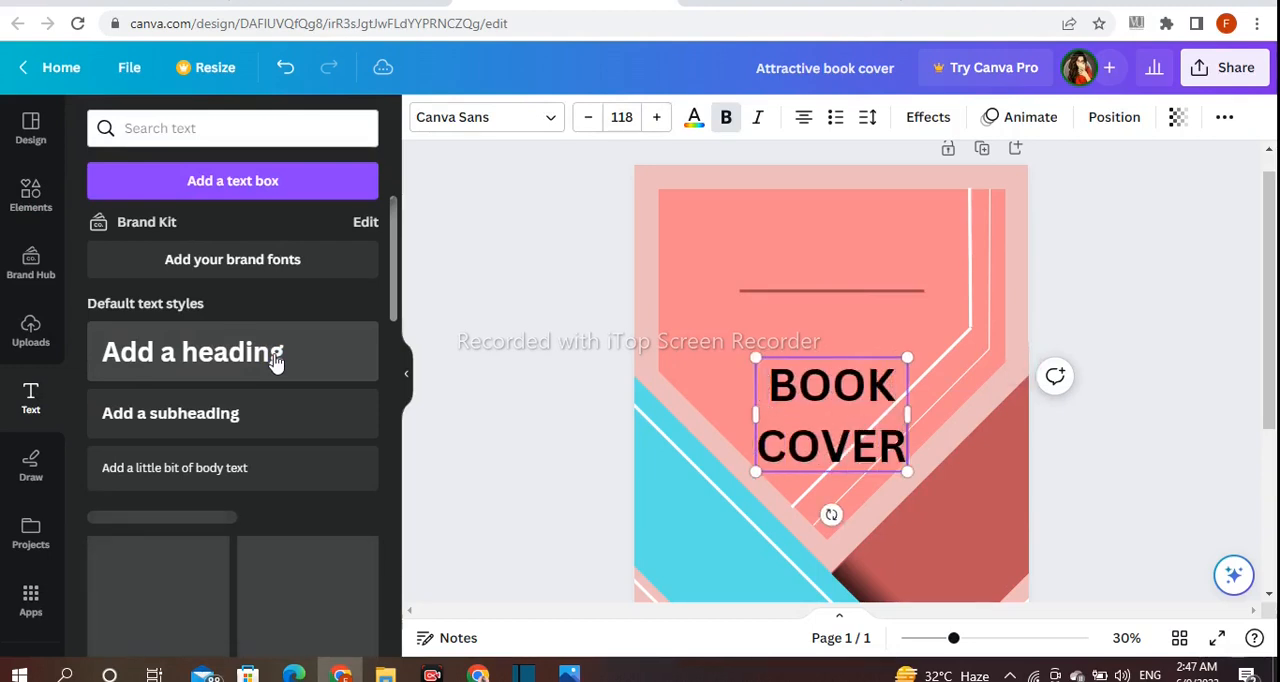
# Move the heading to the top center of the central shape and lower the horizontal line to sit directly beneath it
pyautogui.click(511, 307)
pyautogui.moveTo(785, 447); pyautogui.dragTo(797, 287)
pyautogui.click(751, 292)
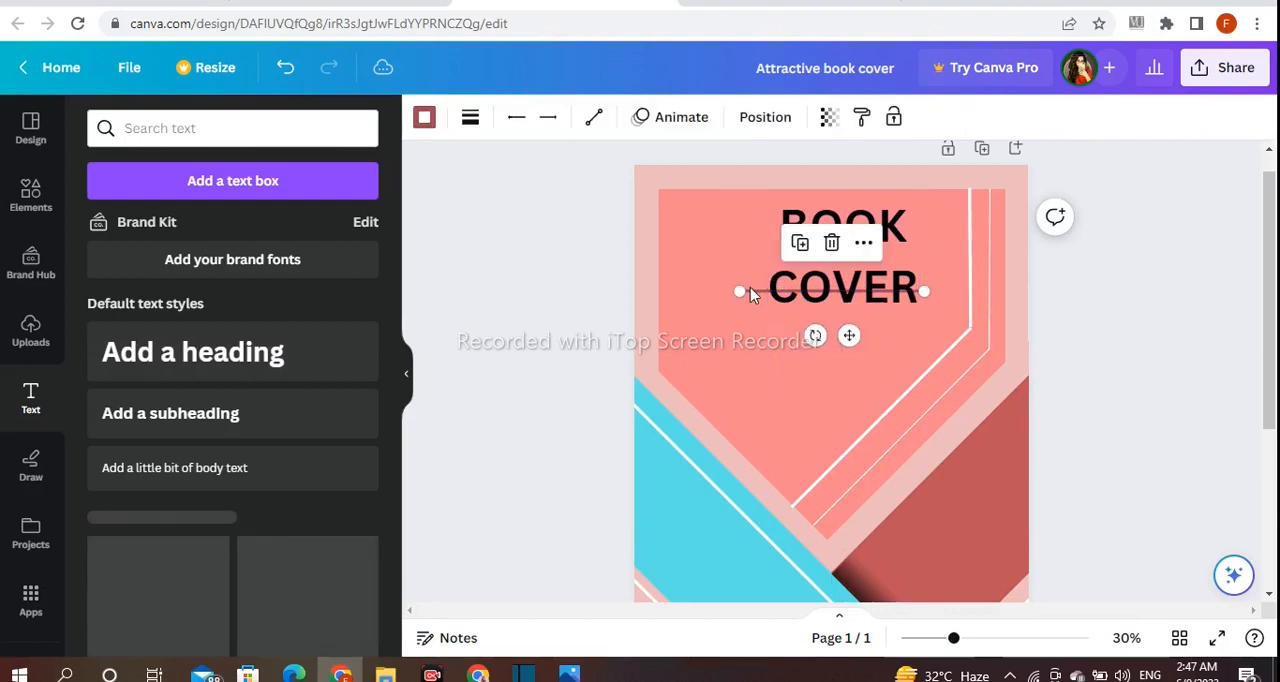
pyautogui.moveTo(849, 337); pyautogui.dragTo(849, 356)
pyautogui.moveTo(891, 265); pyautogui.dragTo(874, 262)
# Recolor the heading text to dark red #961E25
pyautogui.click(528, 118)
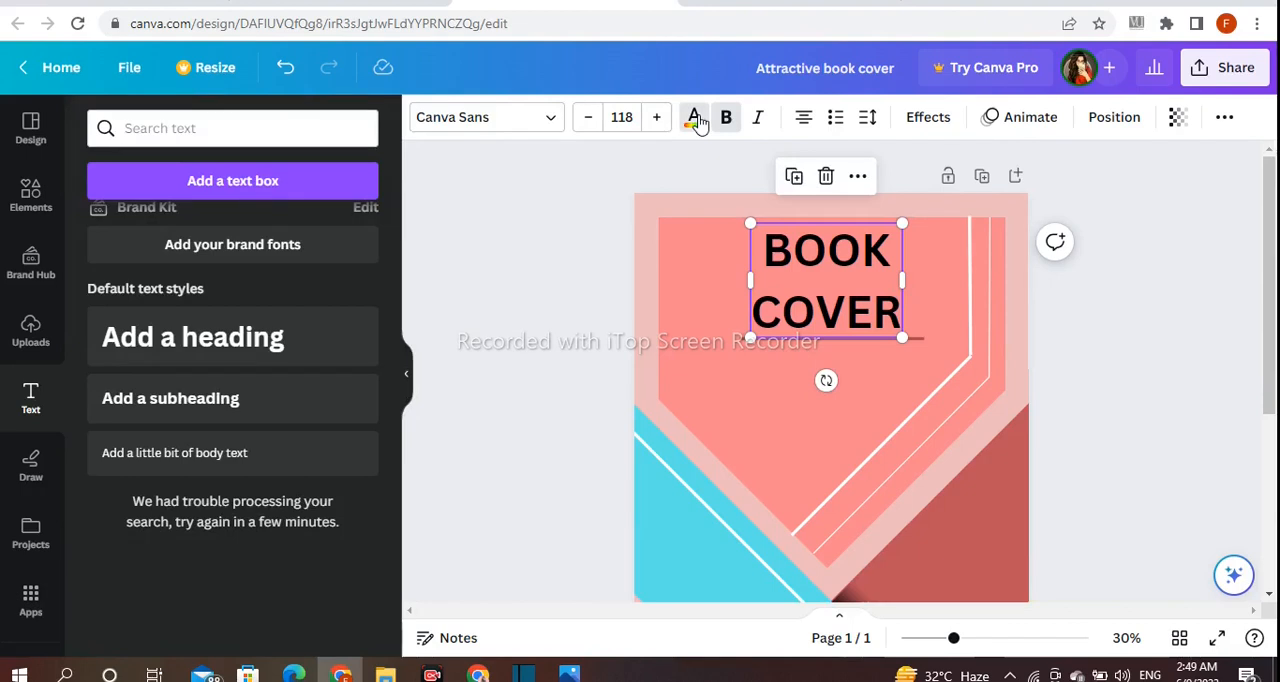
pyautogui.click(696, 119)
pyautogui.click(258, 230)
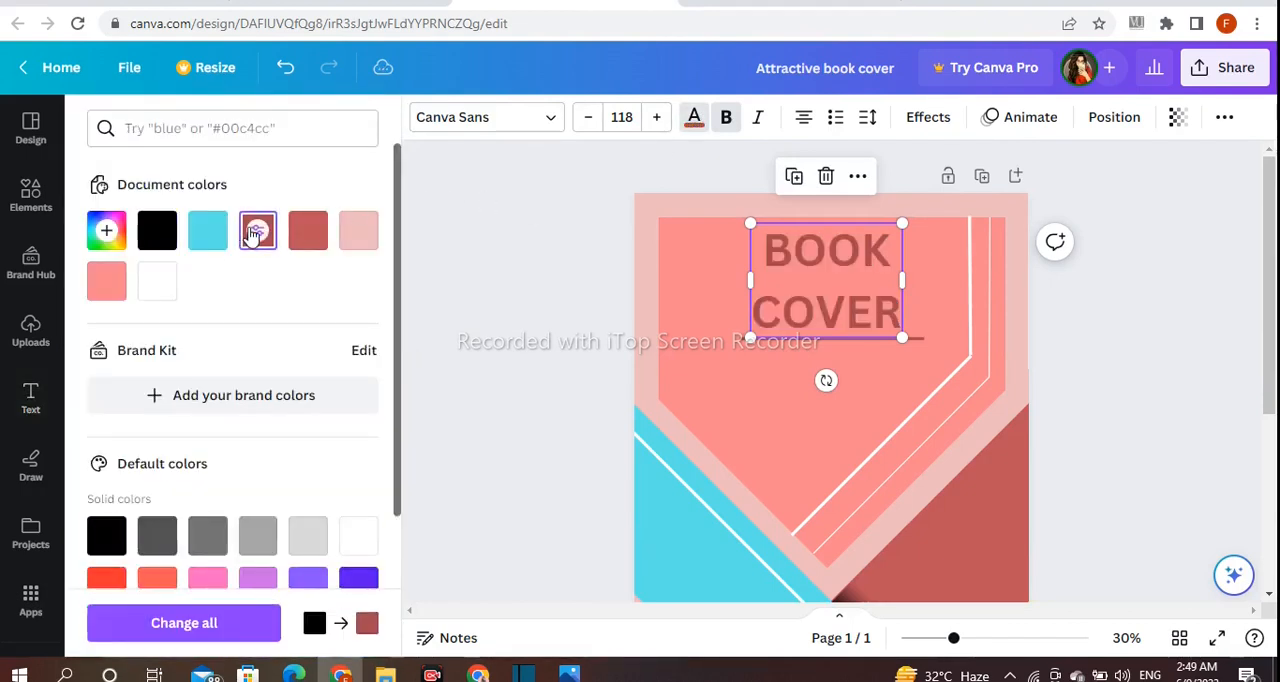
pyautogui.click(105, 233)
pyautogui.moveTo(246, 314)
pyautogui.mouseDown()
pyautogui.moveTo(243, 294)
pyautogui.moveTo(226, 325)
pyautogui.mouseUp()
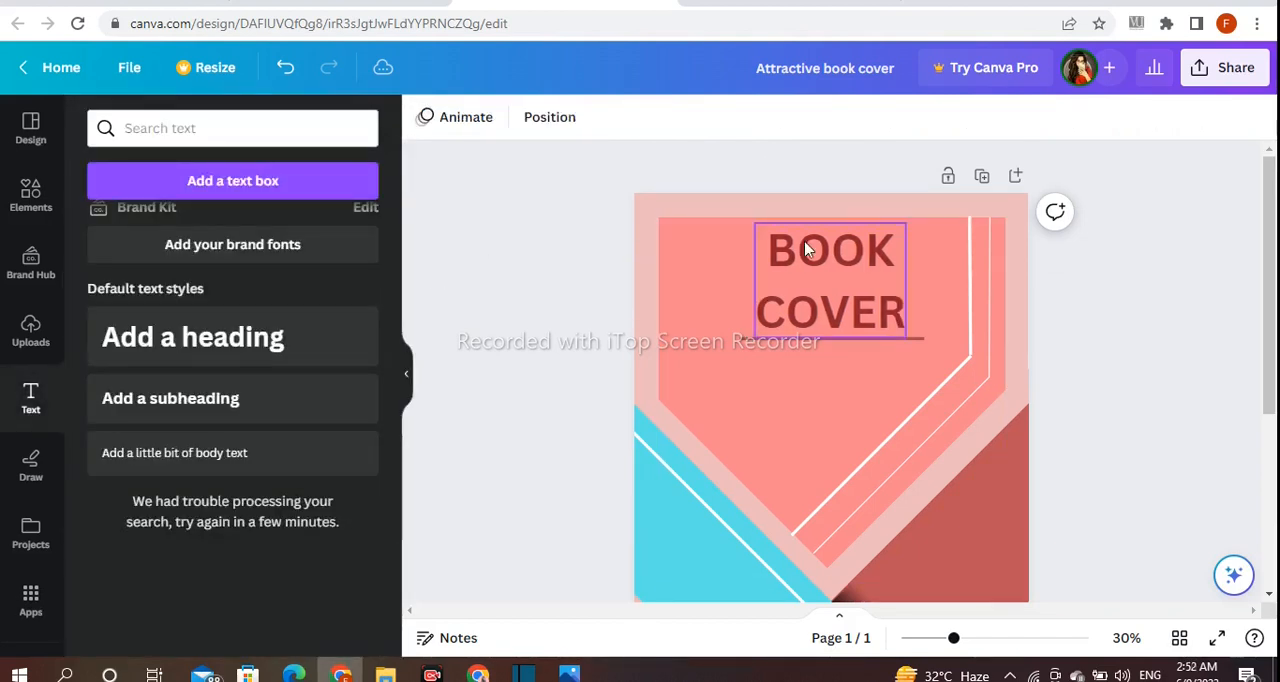
# Apply the Shadow effect to the heading, with a black shadow color and a blur of 9
pyautogui.click(809, 251)
pyautogui.click(928, 117)
pyautogui.scroll(-2, 226, 266)
pyautogui.click(219, 185)
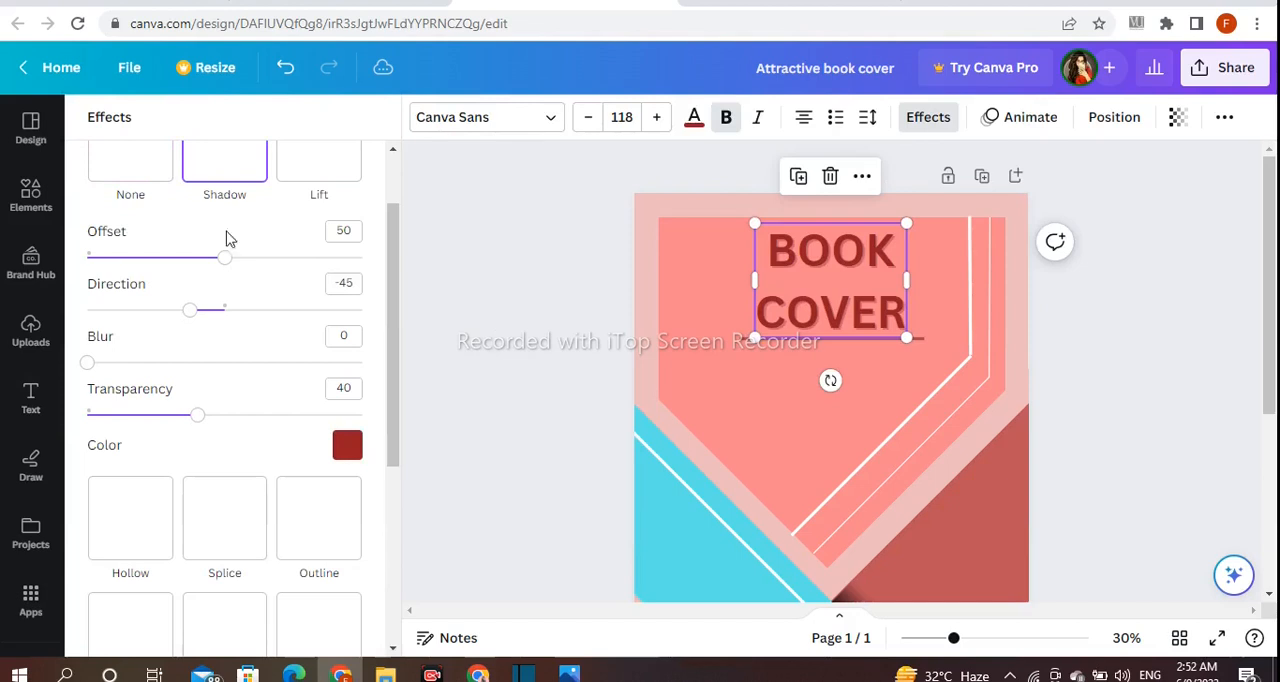
pyautogui.click(346, 446)
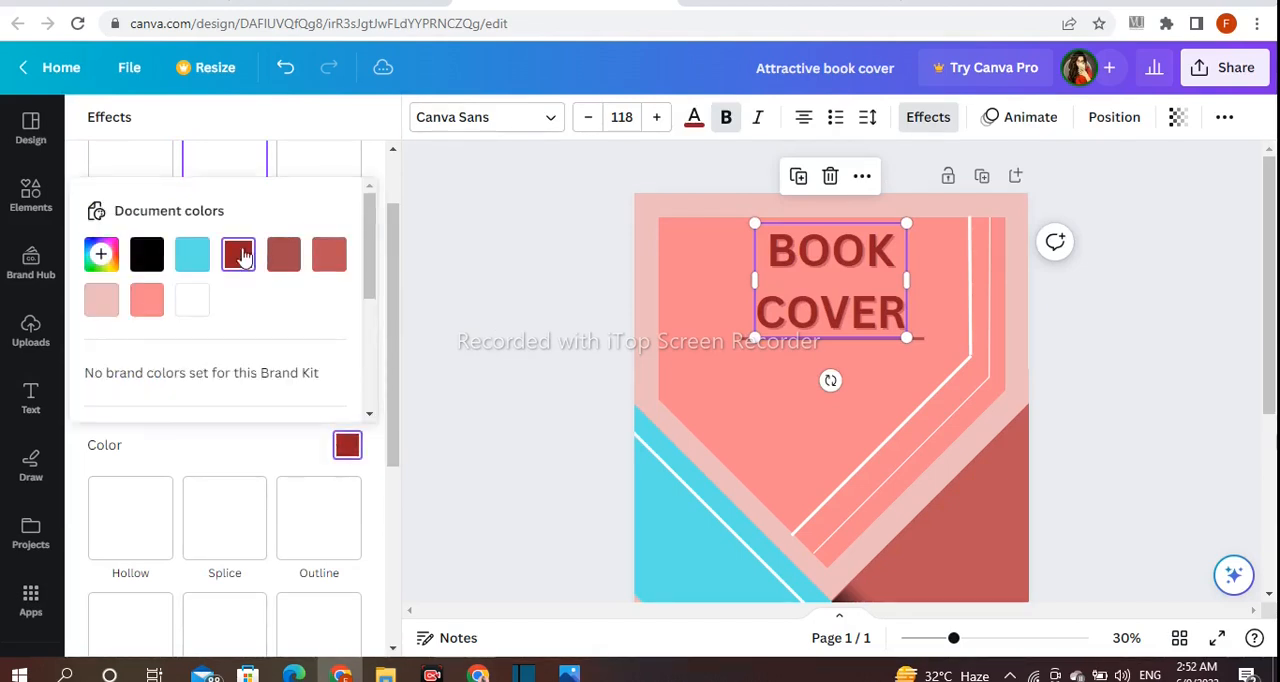
pyautogui.click(380, 352)
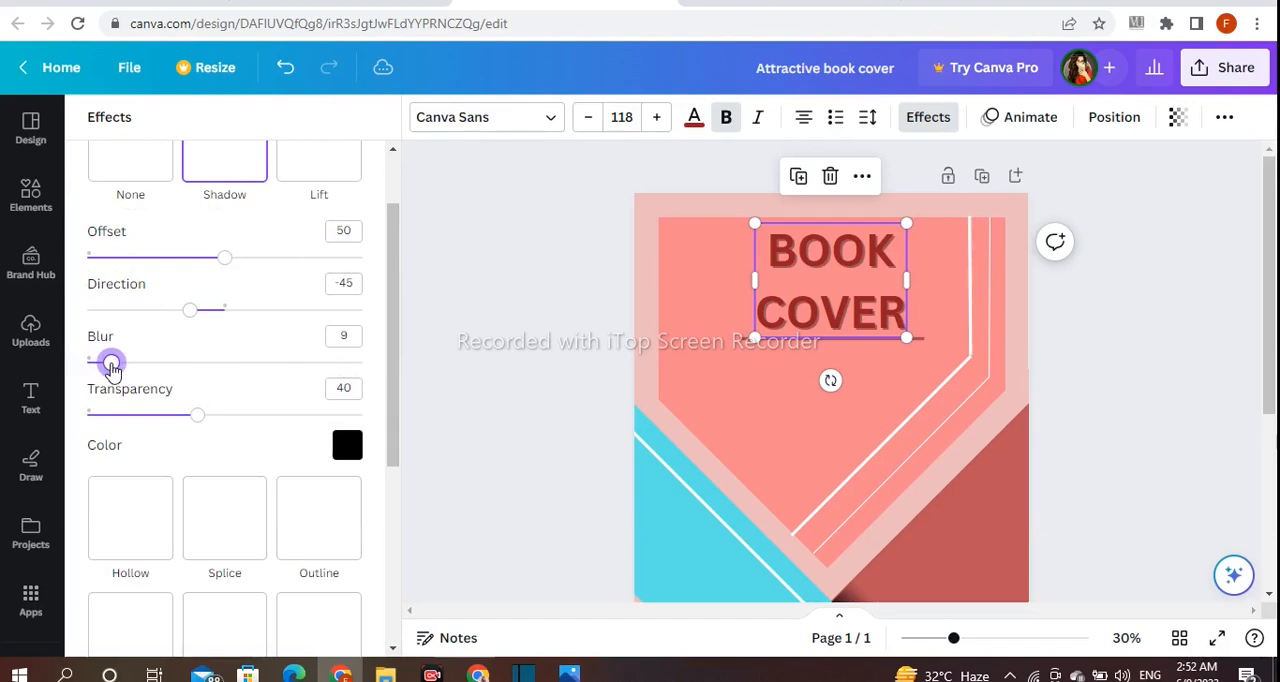
# Set the heading shadow's transparency to 34, offset to 53 and direction to -76
pyautogui.moveTo(190, 420); pyautogui.dragTo(208, 419)
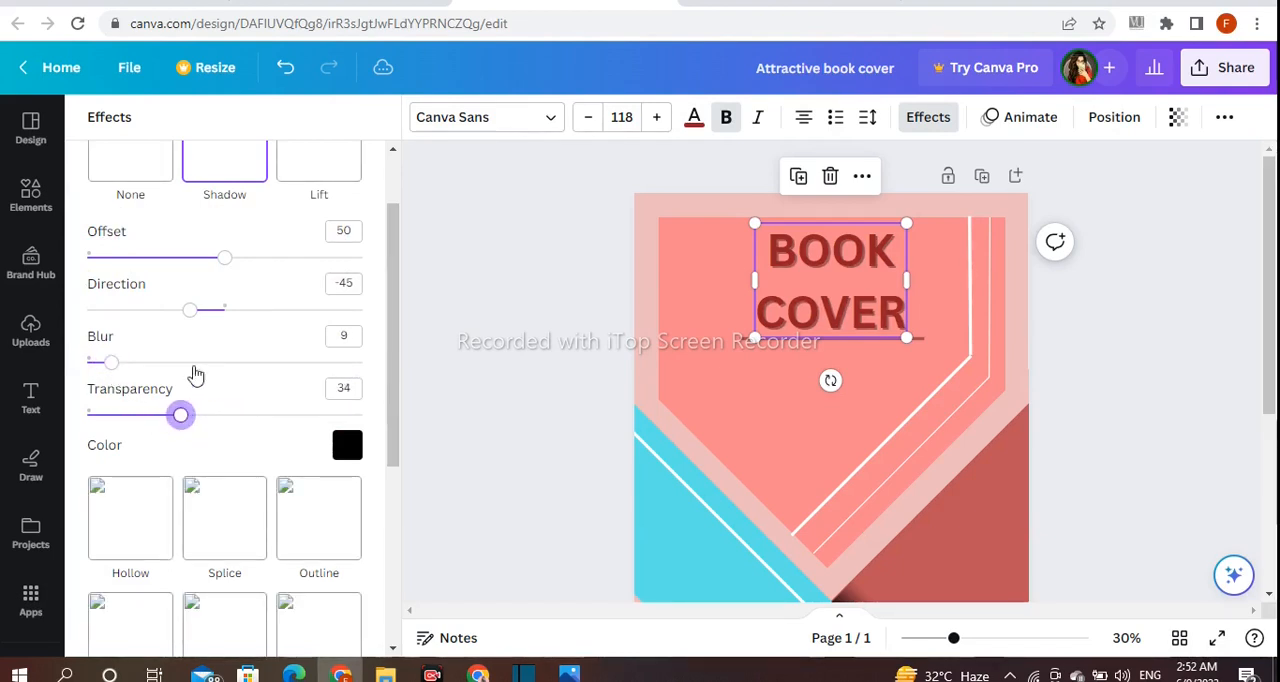
pyautogui.moveTo(181, 260); pyautogui.dragTo(220, 260)
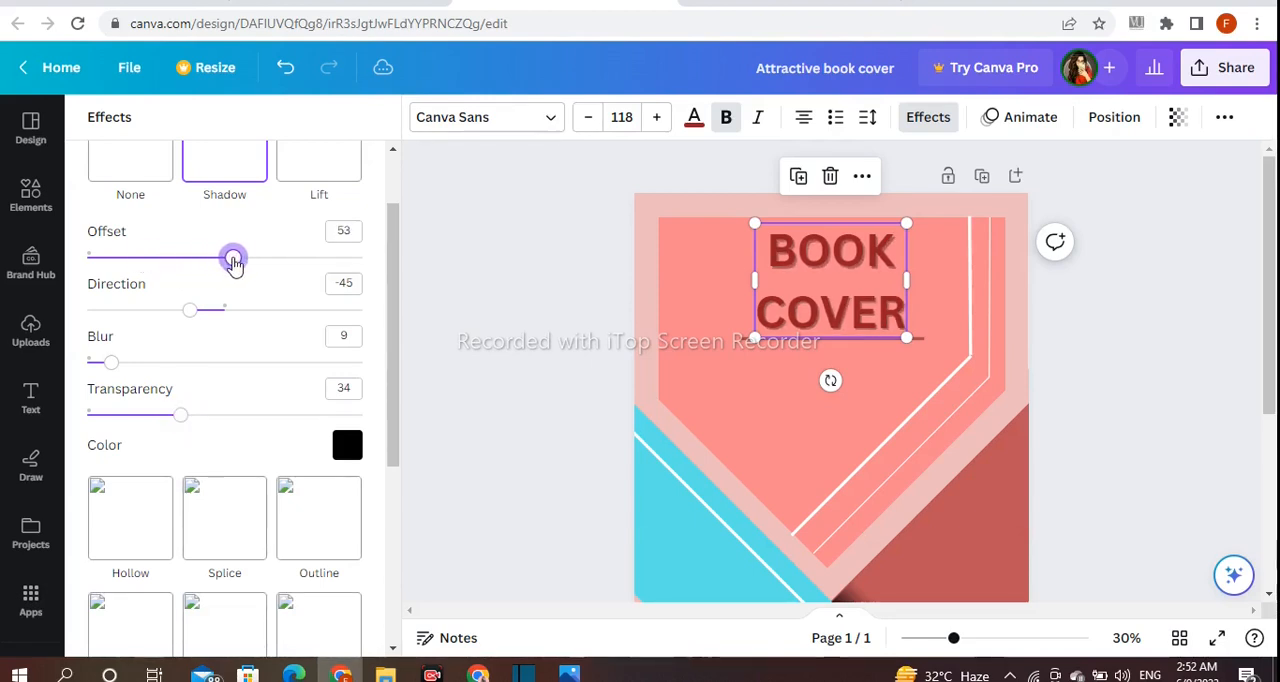
pyautogui.moveTo(192, 311); pyautogui.dragTo(143, 316)
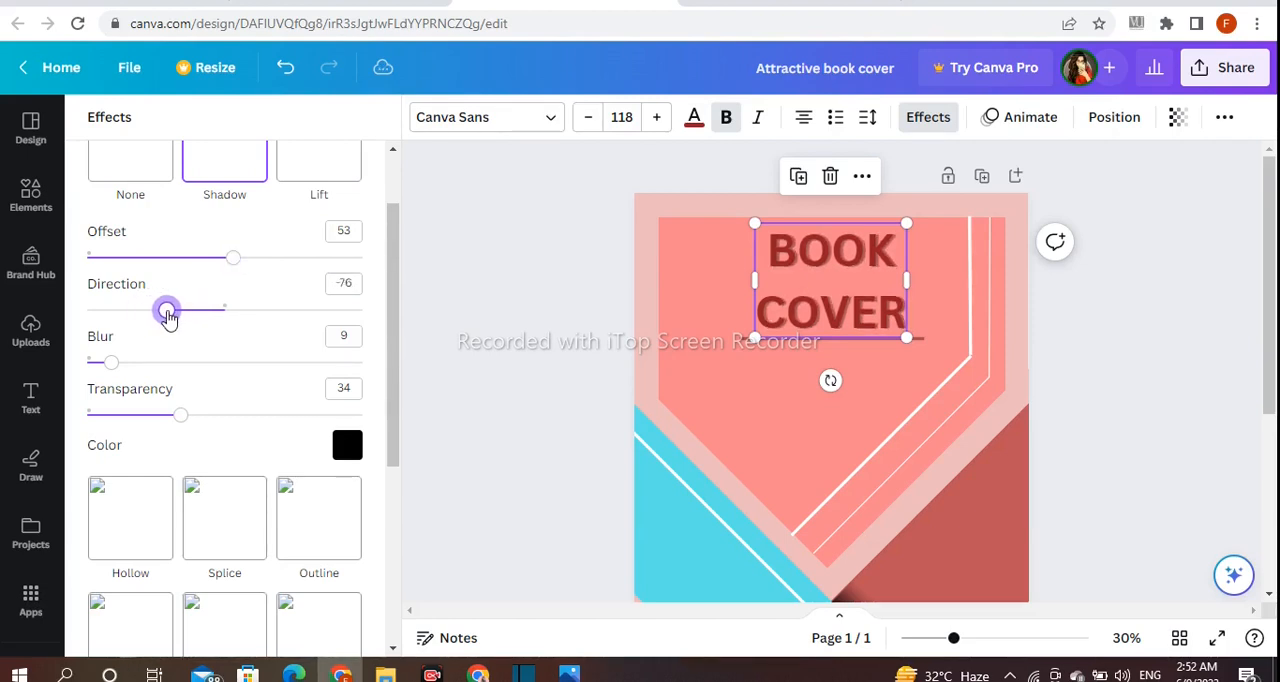
# Set the heading shadow's direction to 49 and tighten the line spacing between BOOK and COVER
pyautogui.moveTo(192, 316); pyautogui.dragTo(264, 314)
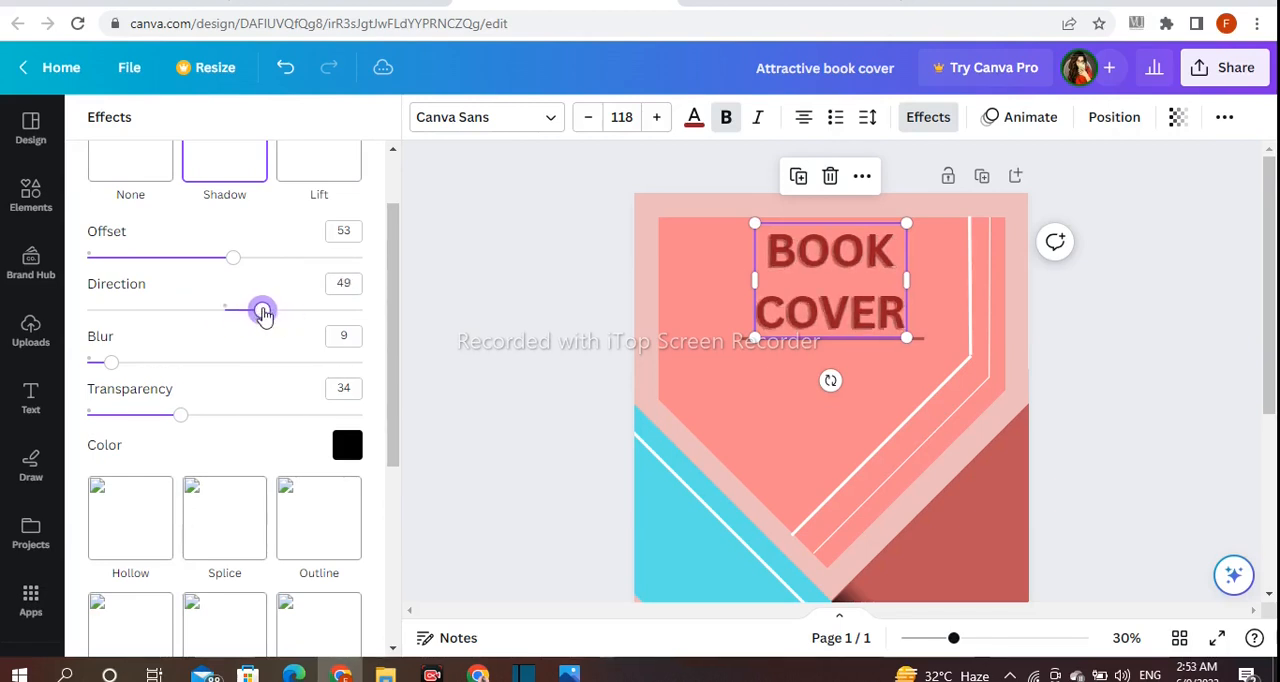
pyautogui.click(464, 319)
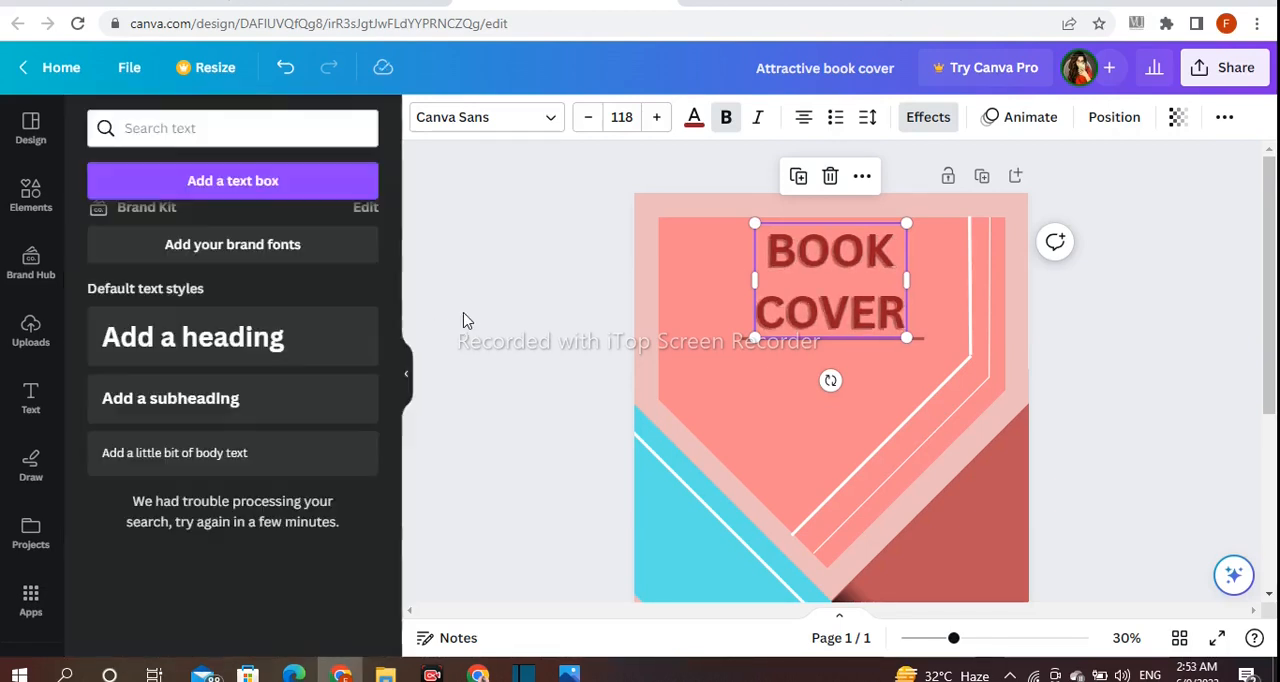
pyautogui.click(815, 298)
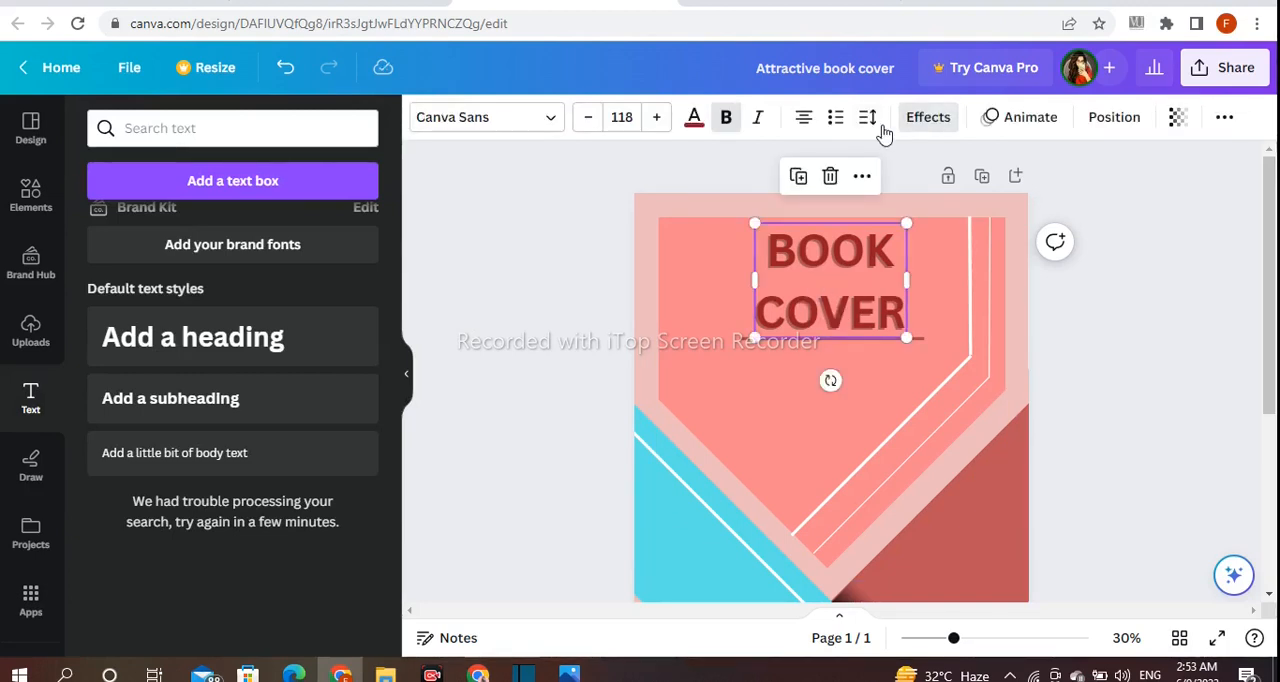
pyautogui.click(868, 119)
pyautogui.moveTo(972, 255); pyautogui.dragTo(946, 250)
pyautogui.click(553, 277)
pyautogui.click(632, 266)
# Enlarge only the word COVER in the heading to font size 130
pyautogui.click(850, 305)
pyautogui.doubleClick(850, 305)
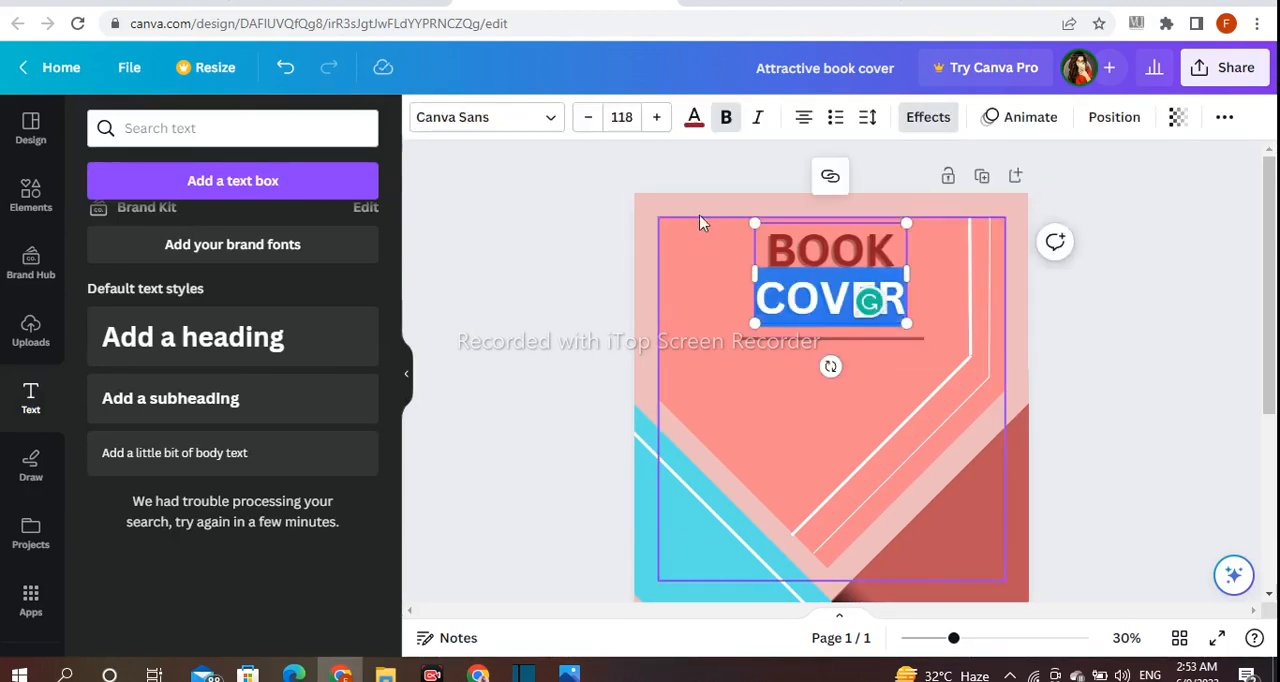
pyautogui.click(657, 117)
pyautogui.click(657, 117)
pyautogui.click(657, 117)
pyautogui.click(657, 117)
pyautogui.click(657, 117)
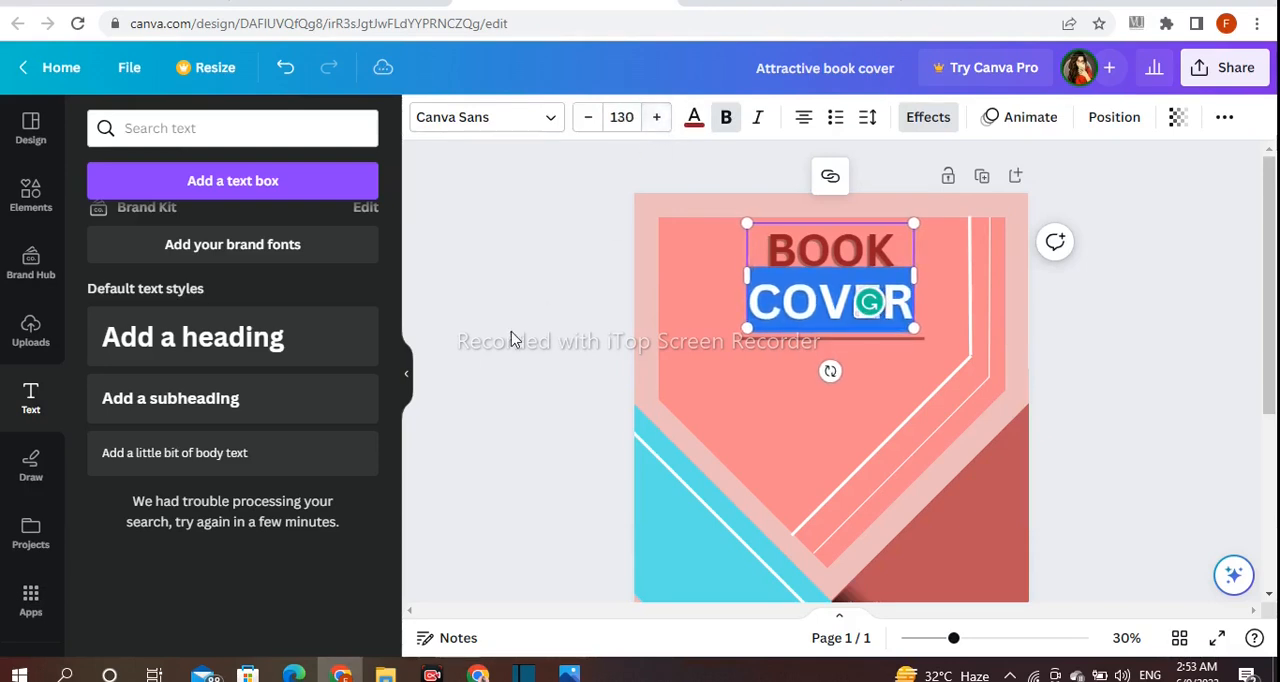
pyautogui.click(514, 337)
# Scale the BOOK COVER heading down slightly and center it just above the horizontal line
pyautogui.click(912, 245)
pyautogui.moveTo(914, 225); pyautogui.dragTo(904, 246)
pyautogui.moveTo(829, 282); pyautogui.dragTo(835, 290)
pyautogui.click(528, 292)
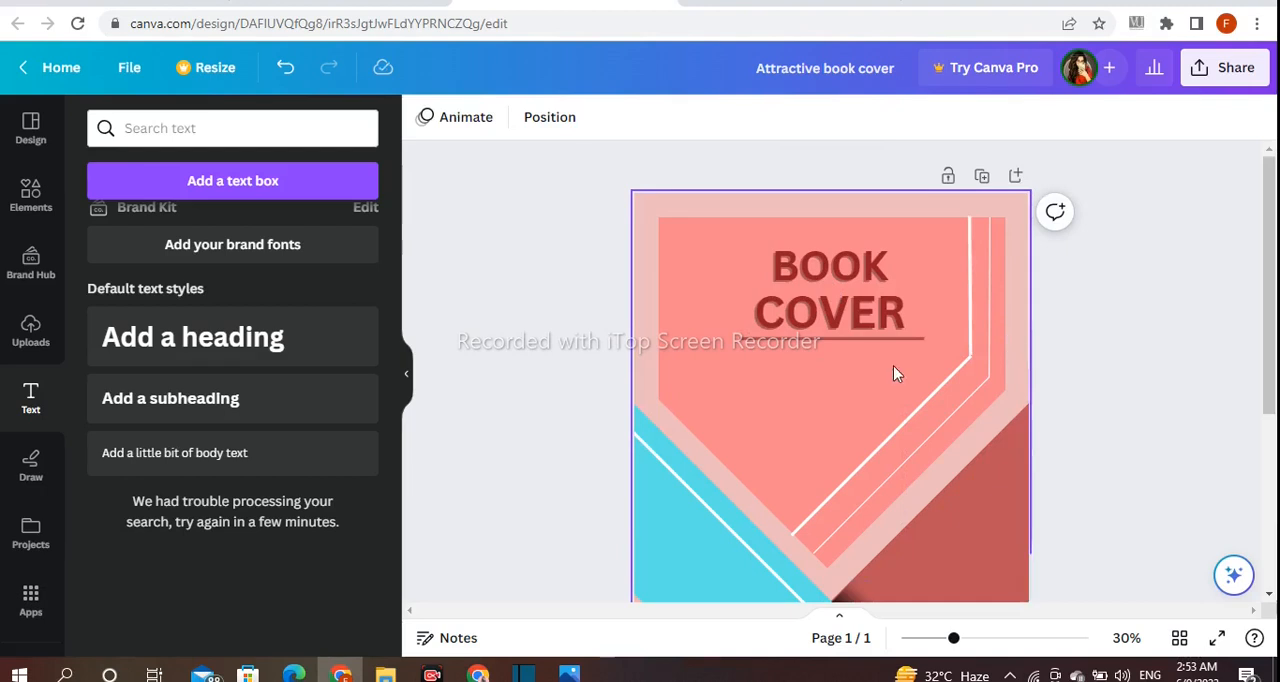
# Add a new heading text reading "GRAPHIC DESIGNER" below the horizontal line
pyautogui.click(277, 347)
pyautogui.write('GRAP')
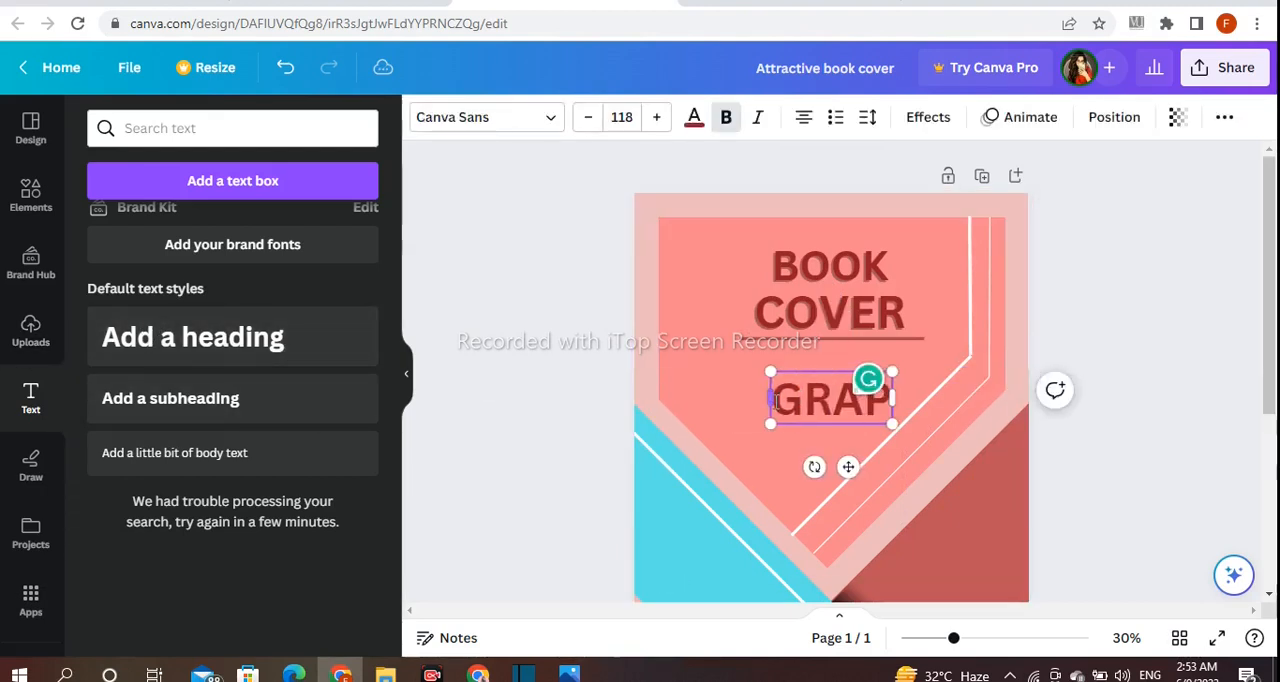
pyautogui.write('HIC DESIGNER')
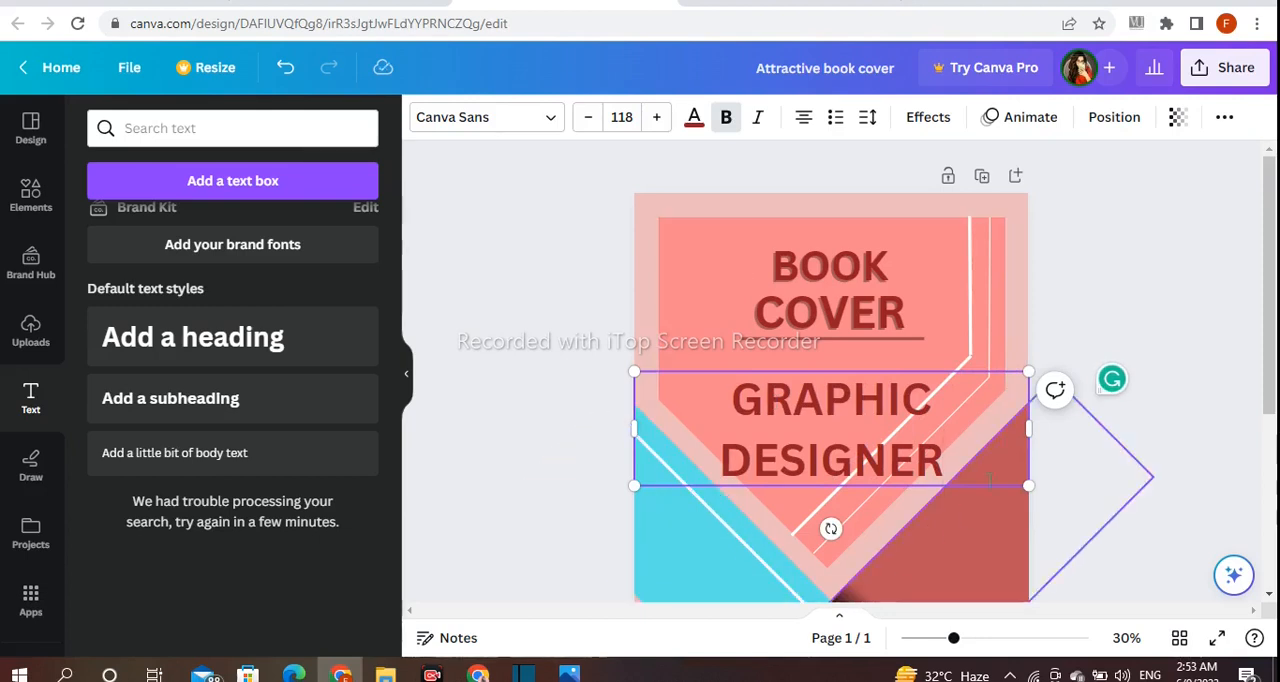
# Shrink the GRAPHIC DESIGNER text to one small line and center it directly beneath the horizontal line
pyautogui.moveTo(1033, 427); pyautogui.dragTo(866, 408)
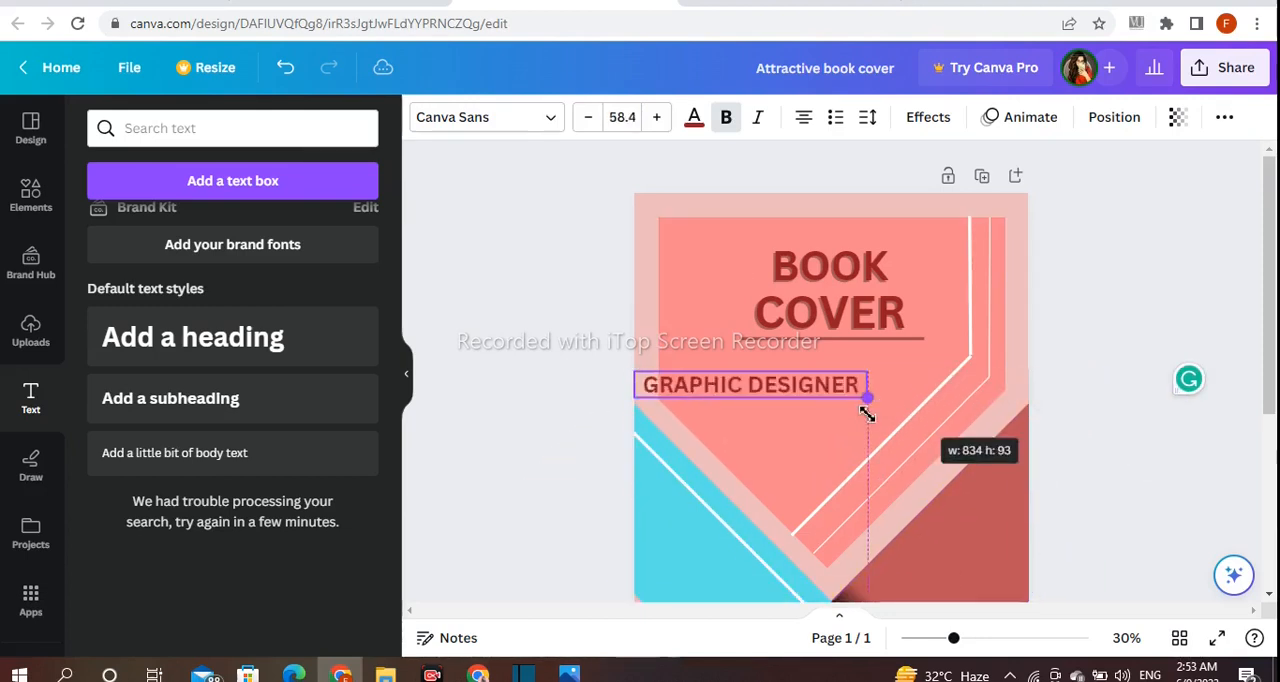
pyautogui.moveTo(737, 390); pyautogui.dragTo(816, 360)
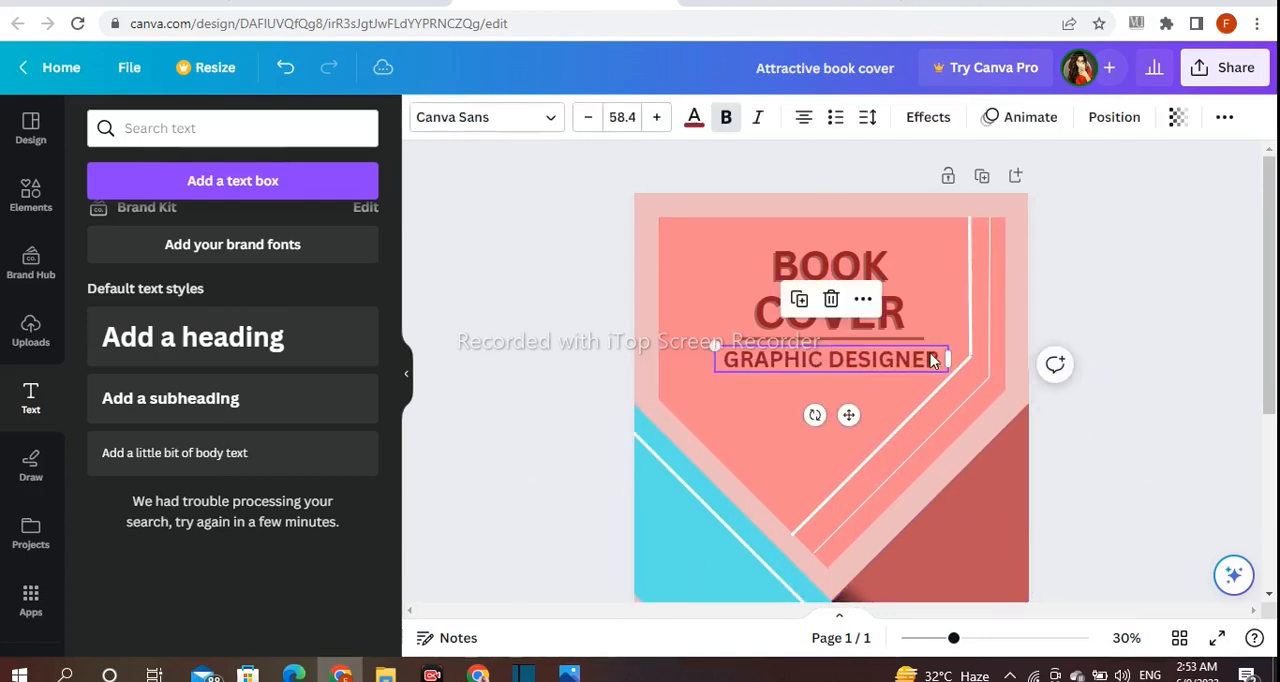
pyautogui.moveTo(716, 345); pyautogui.dragTo(766, 347)
pyautogui.moveTo(871, 414); pyautogui.dragTo(850, 407)
# Lengthen the horizontal line so it extends past the title on both sides, center it, and fine-tune the GRAPHIC DESIGNER text's position
pyautogui.click(806, 343)
pyautogui.click(745, 340)
pyautogui.moveTo(738, 339); pyautogui.dragTo(689, 334)
pyautogui.moveTo(827, 383); pyautogui.dragTo(845, 383)
pyautogui.click(1090, 290)
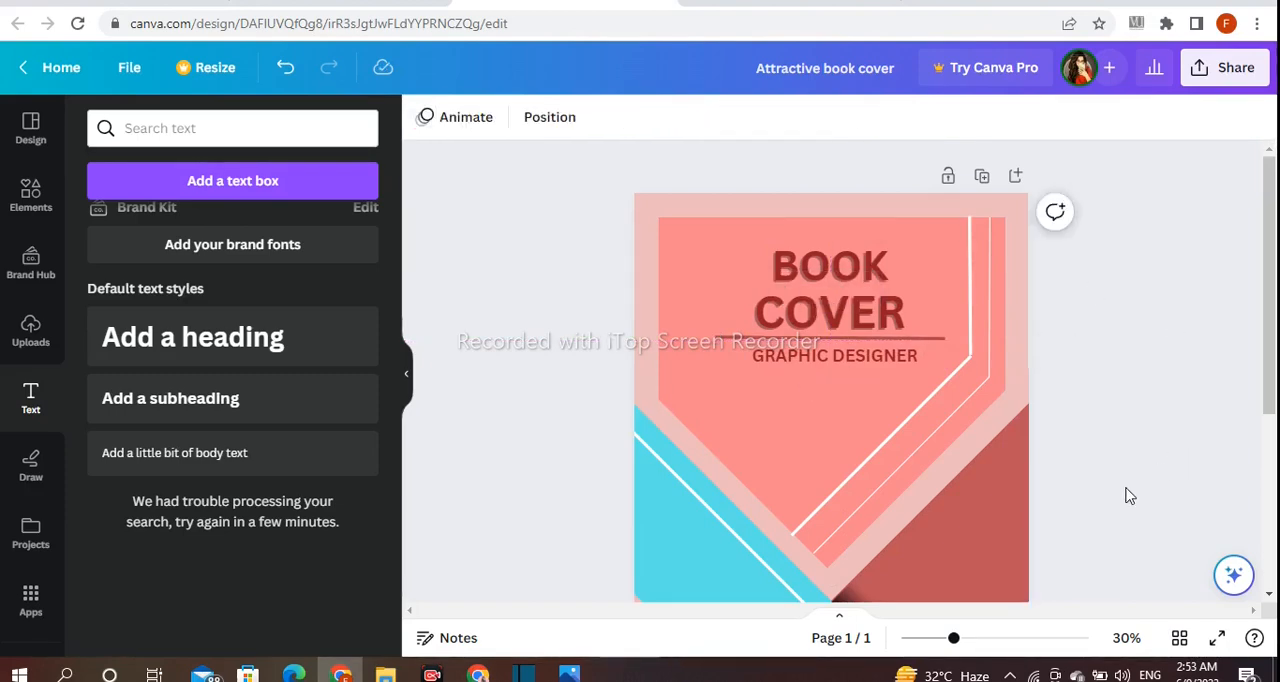
pyautogui.click(830, 355)
pyautogui.moveTo(851, 408); pyautogui.dragTo(849, 405)
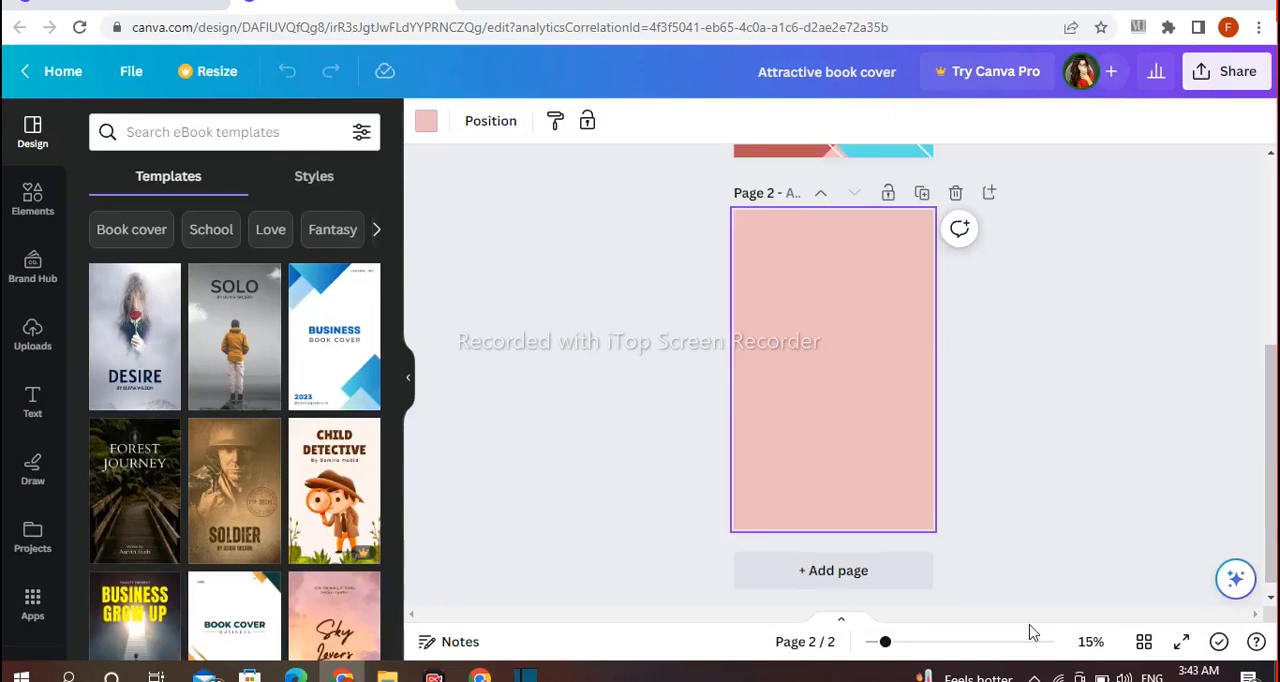
# Change the background color of page 2 to white
pyautogui.click(896, 645)
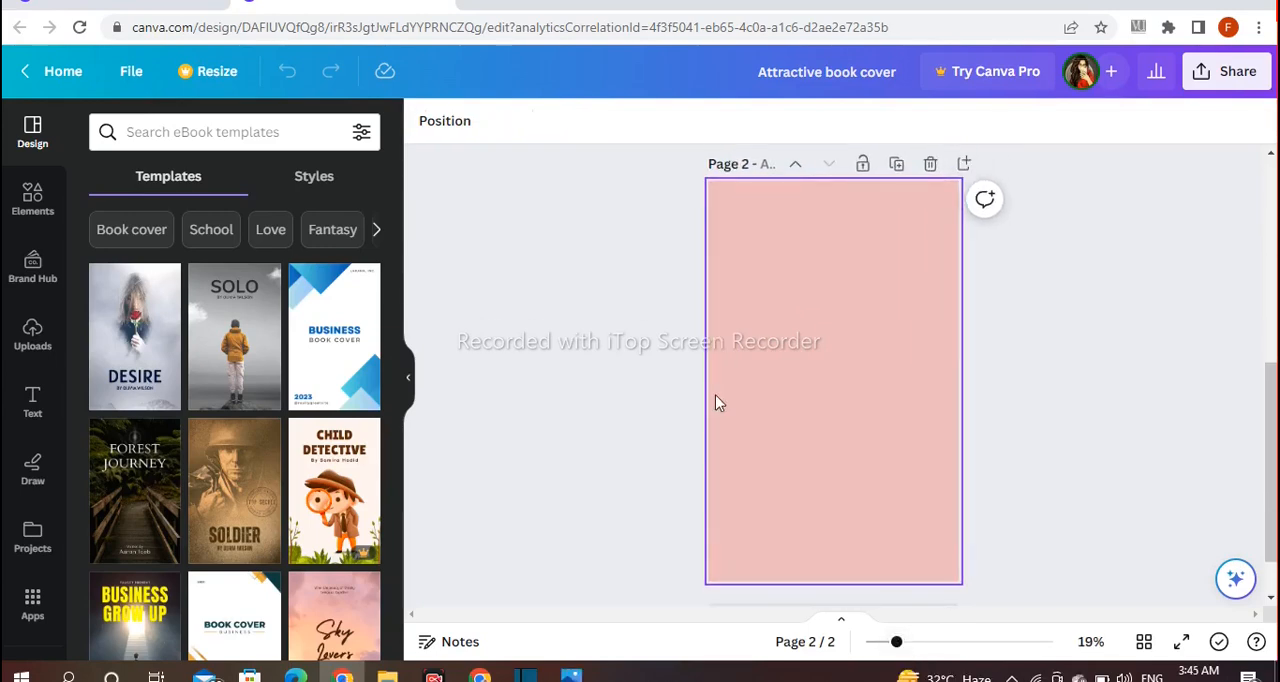
pyautogui.click(425, 121)
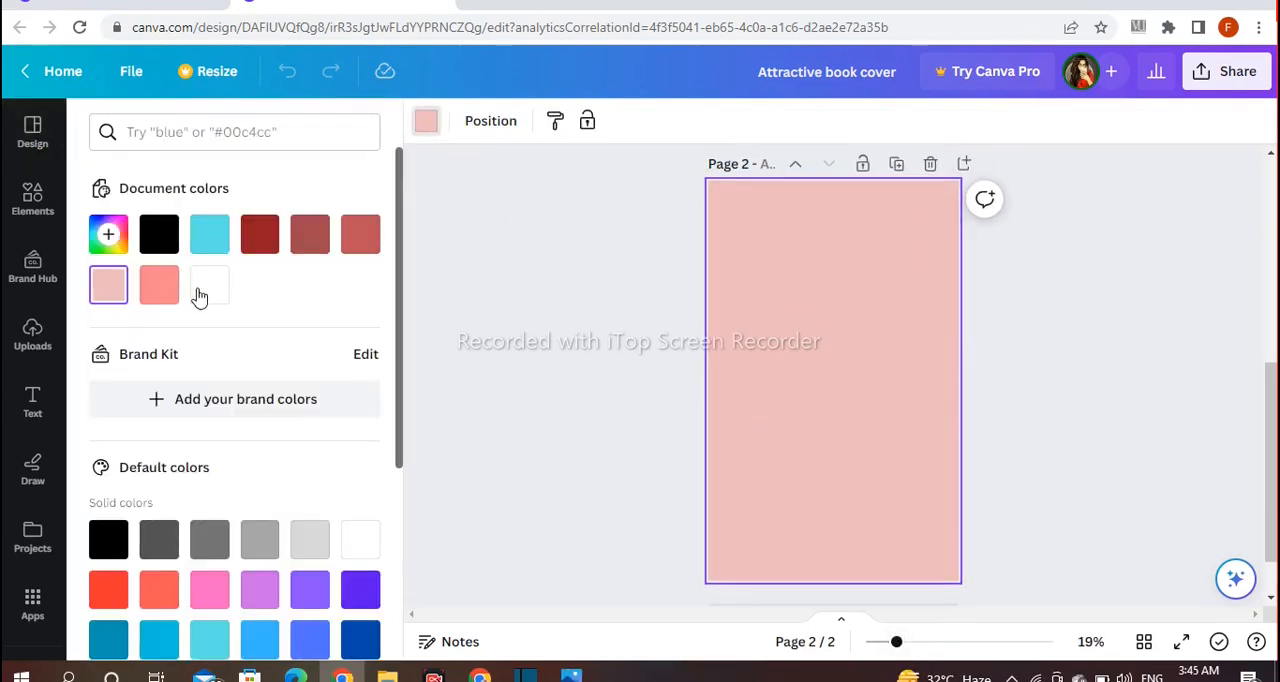
pyautogui.click(208, 284)
pyautogui.click(614, 328)
# Upload the finished book cover image and place it in the middle of page 2
pyautogui.click(30, 337)
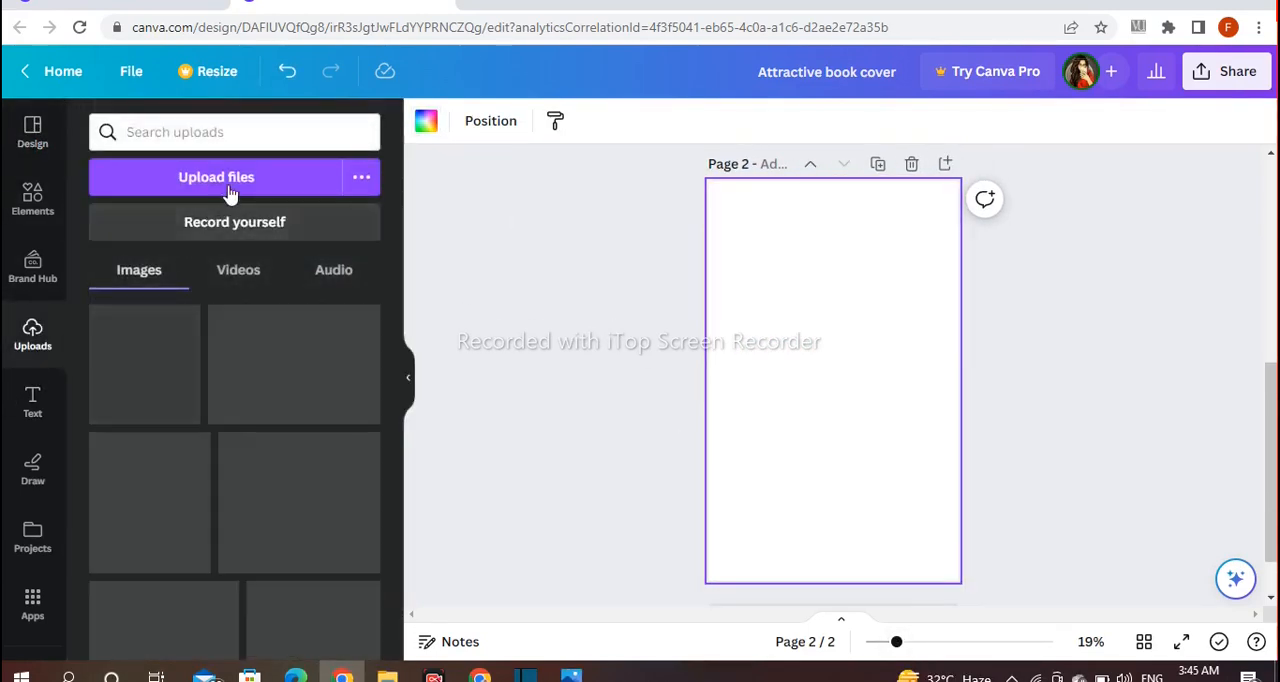
pyautogui.click(216, 177)
pyautogui.click(463, 425)
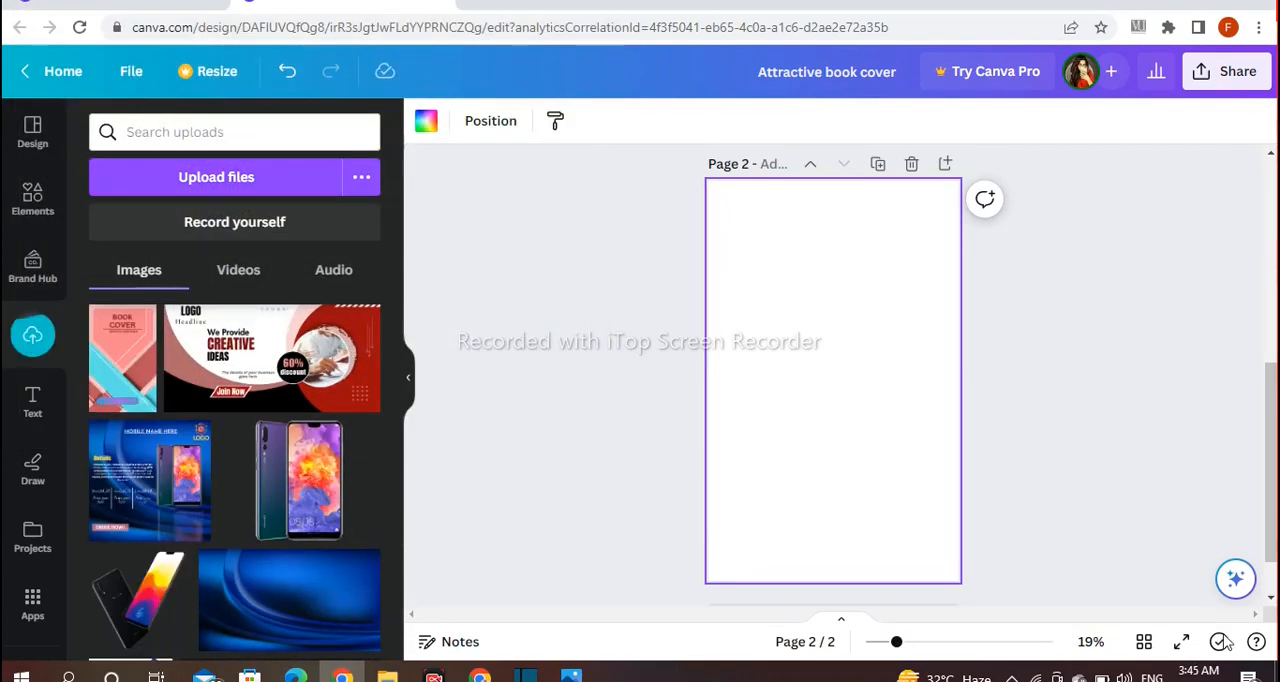
pyautogui.moveTo(910, 635); pyautogui.dragTo(901, 642)
pyautogui.moveTo(100, 402); pyautogui.dragTo(817, 471)
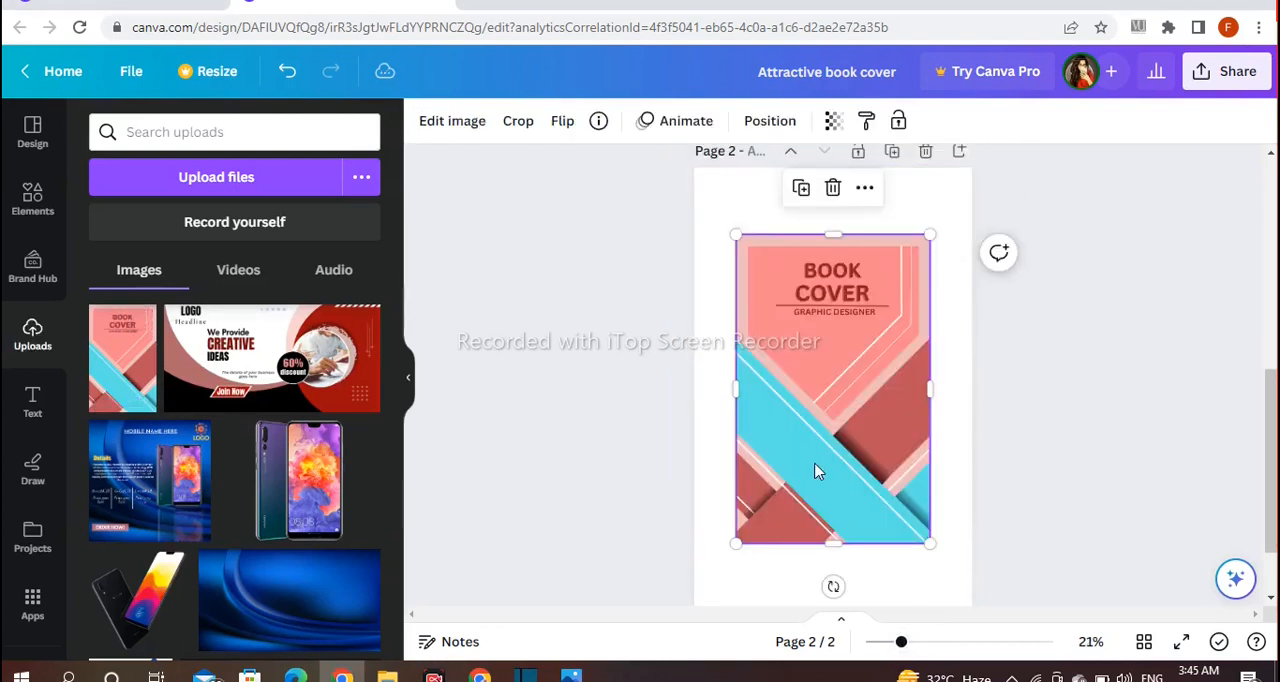
# Apply the Smartmockups "Book 6" mockup to the cover image on page 2
pyautogui.click(452, 120)
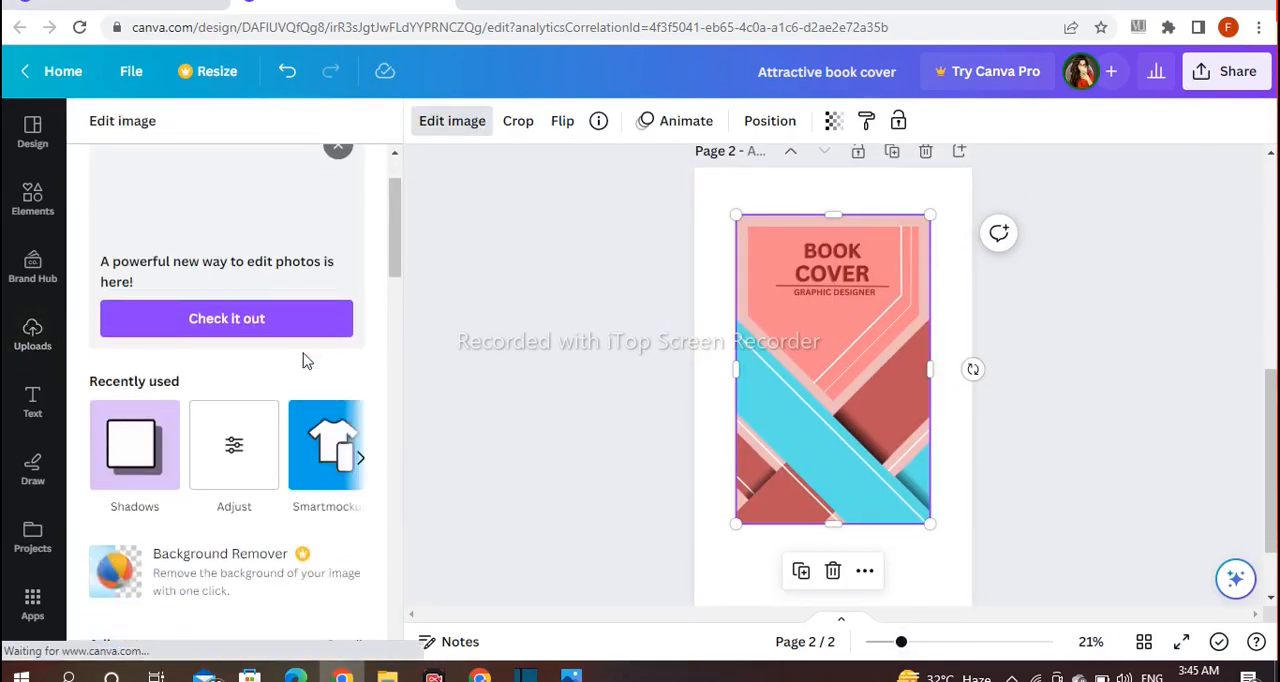
pyautogui.scroll(-3, 306, 360)
pyautogui.scroll(-3, 306, 360)
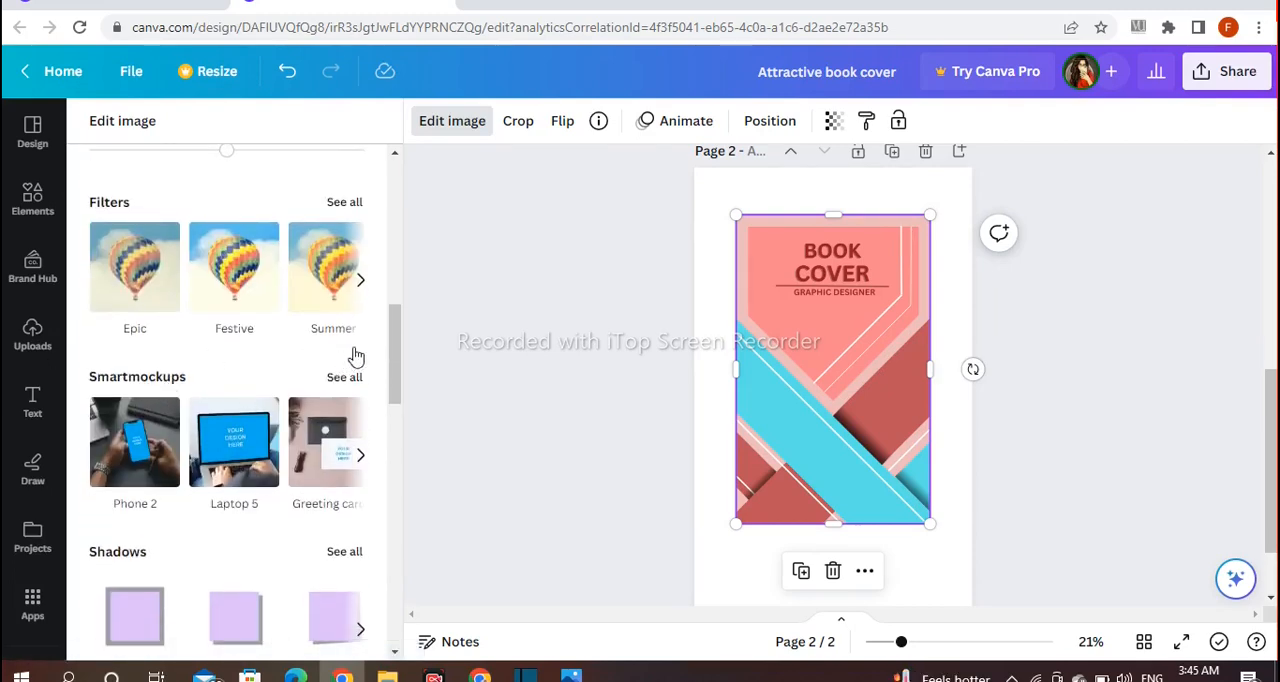
pyautogui.click(344, 376)
pyautogui.scroll(-10, 371, 334)
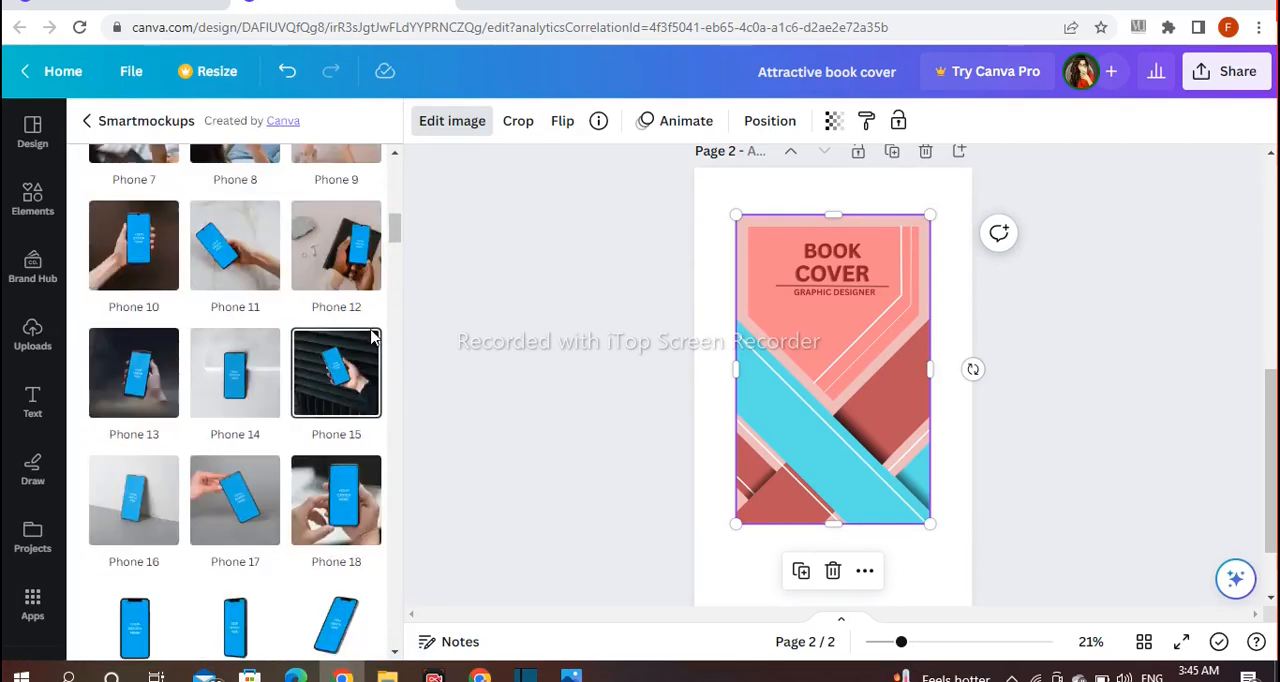
pyautogui.scroll(-10, 310, 385)
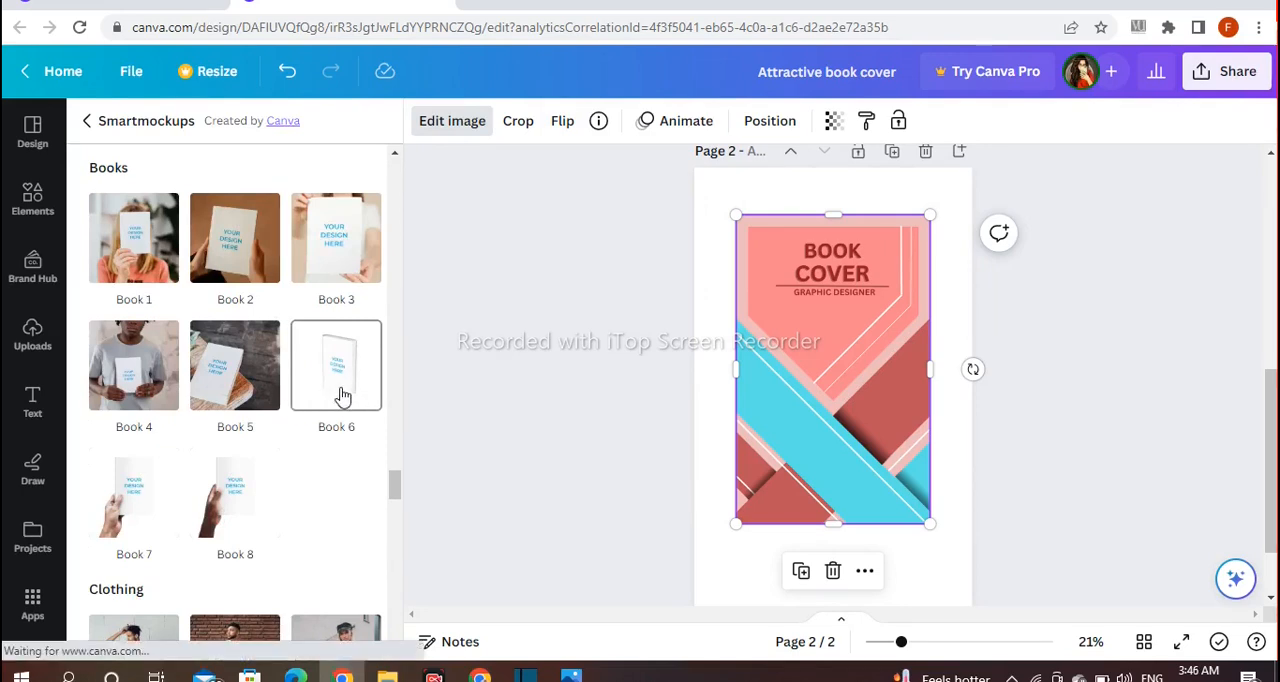
pyautogui.click(342, 394)
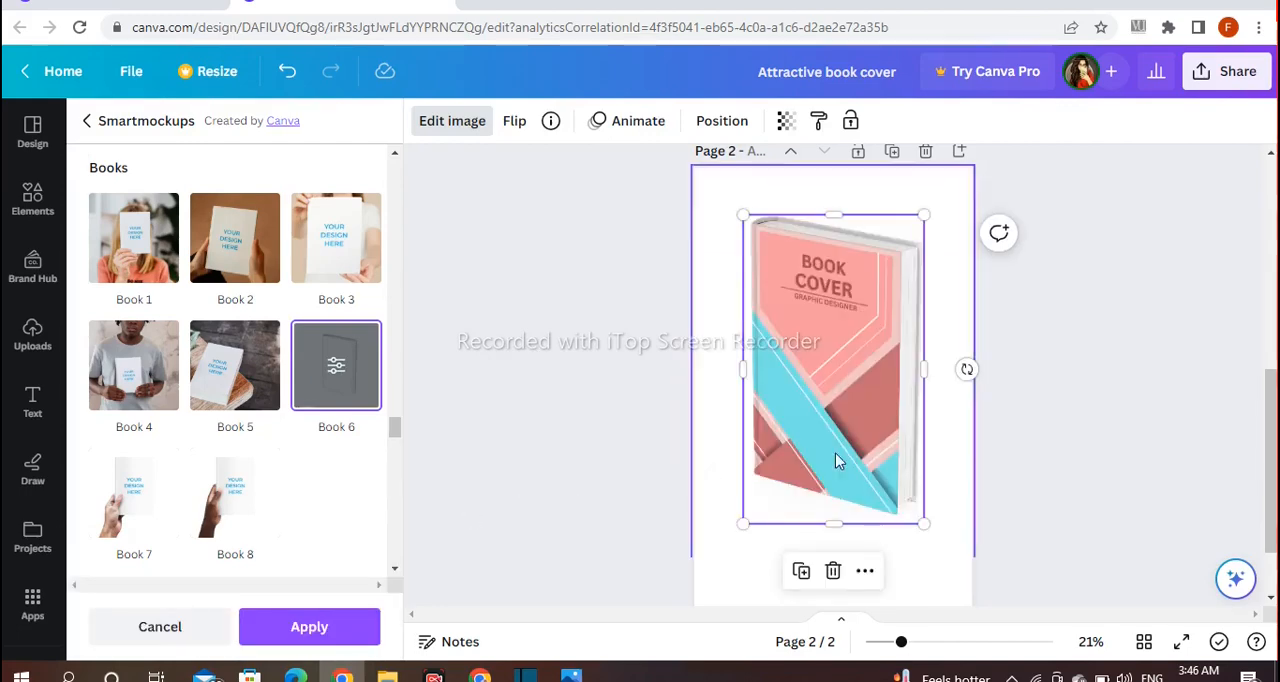
pyautogui.click(302, 628)
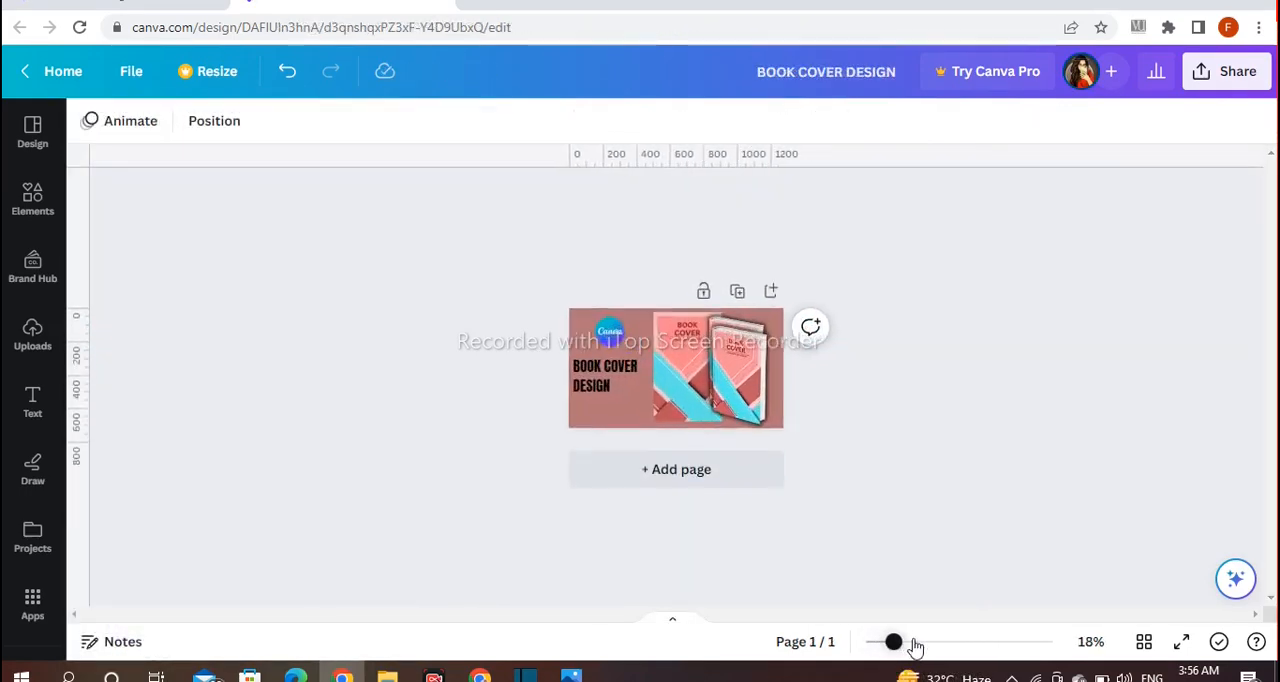
pyautogui.moveTo(914, 646); pyautogui.dragTo(945, 641)
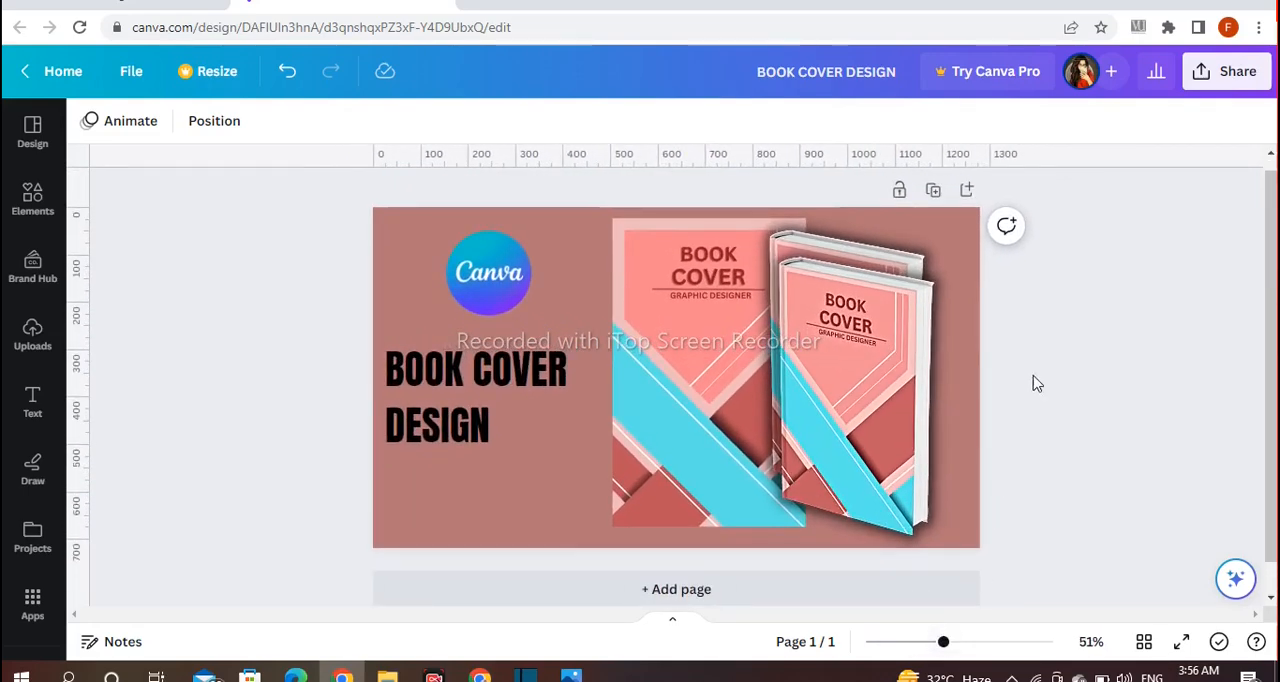